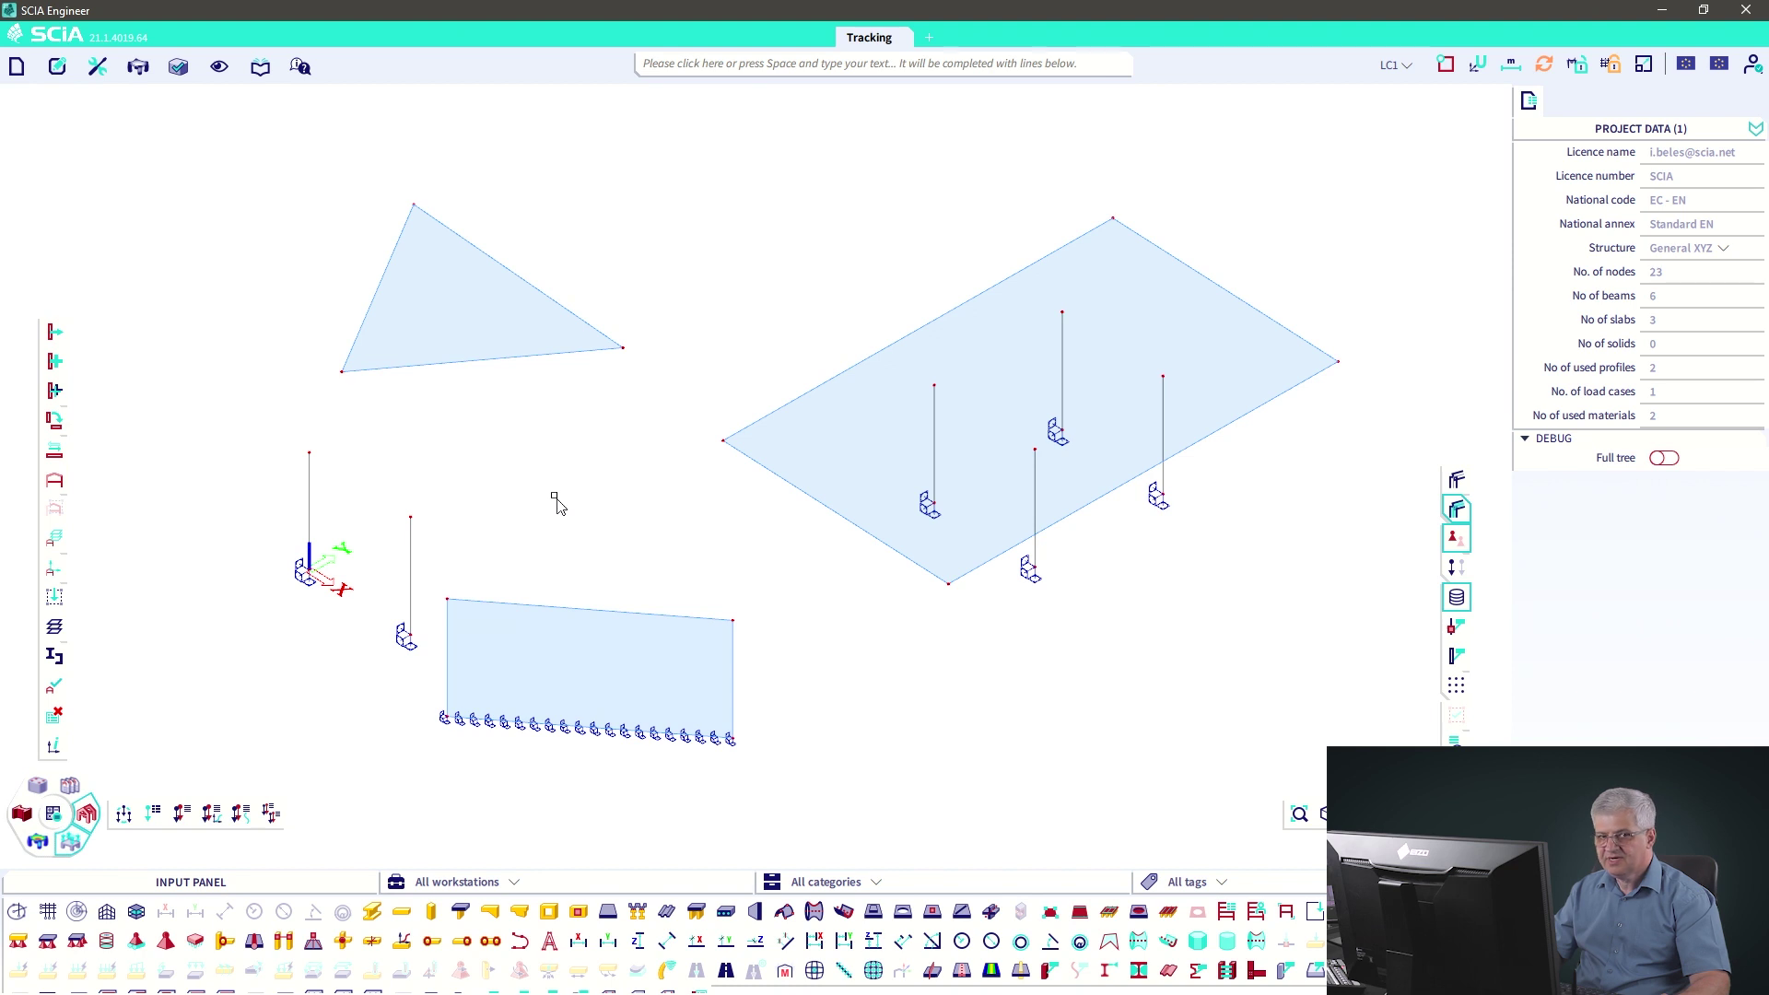
Step: Toggle the tracking guides off and back on, and leave the tracking setup with no angles
{"action": "left_click", "coordinate": [1445, 66]}
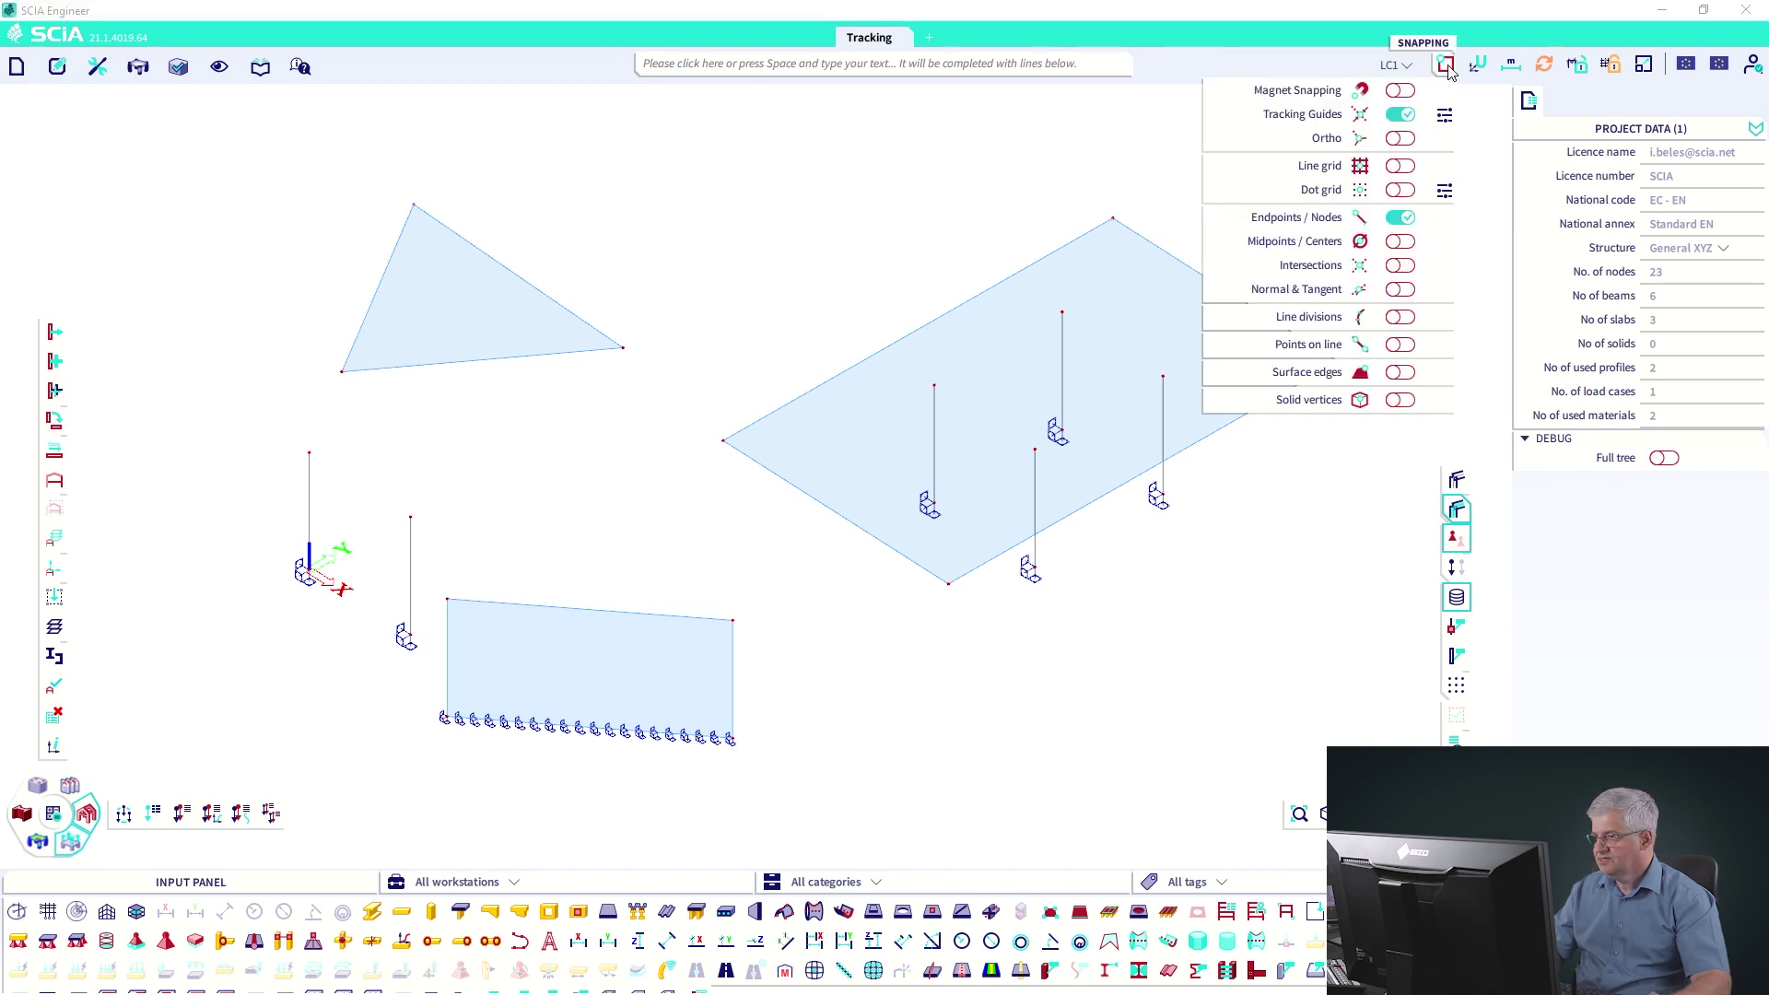
{"action": "left_click", "coordinate": [1406, 117]}
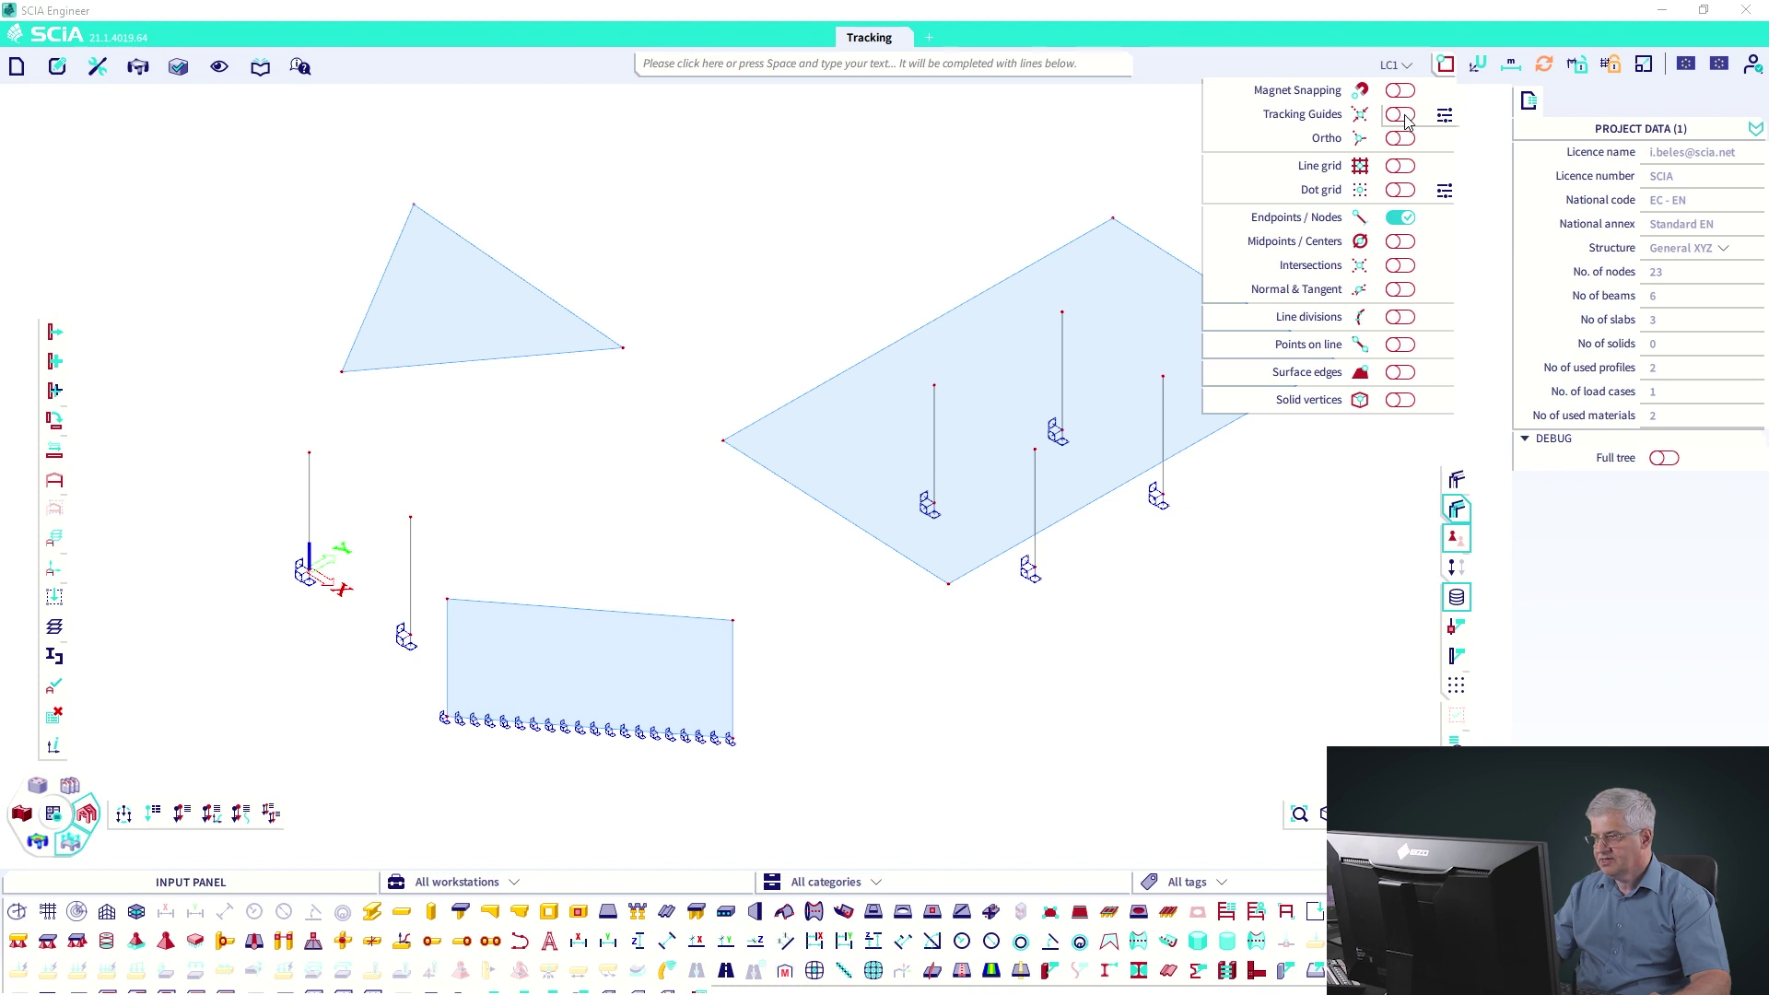
{"action": "left_click", "coordinate": [1405, 115]}
{"action": "left_click", "coordinate": [1444, 115]}
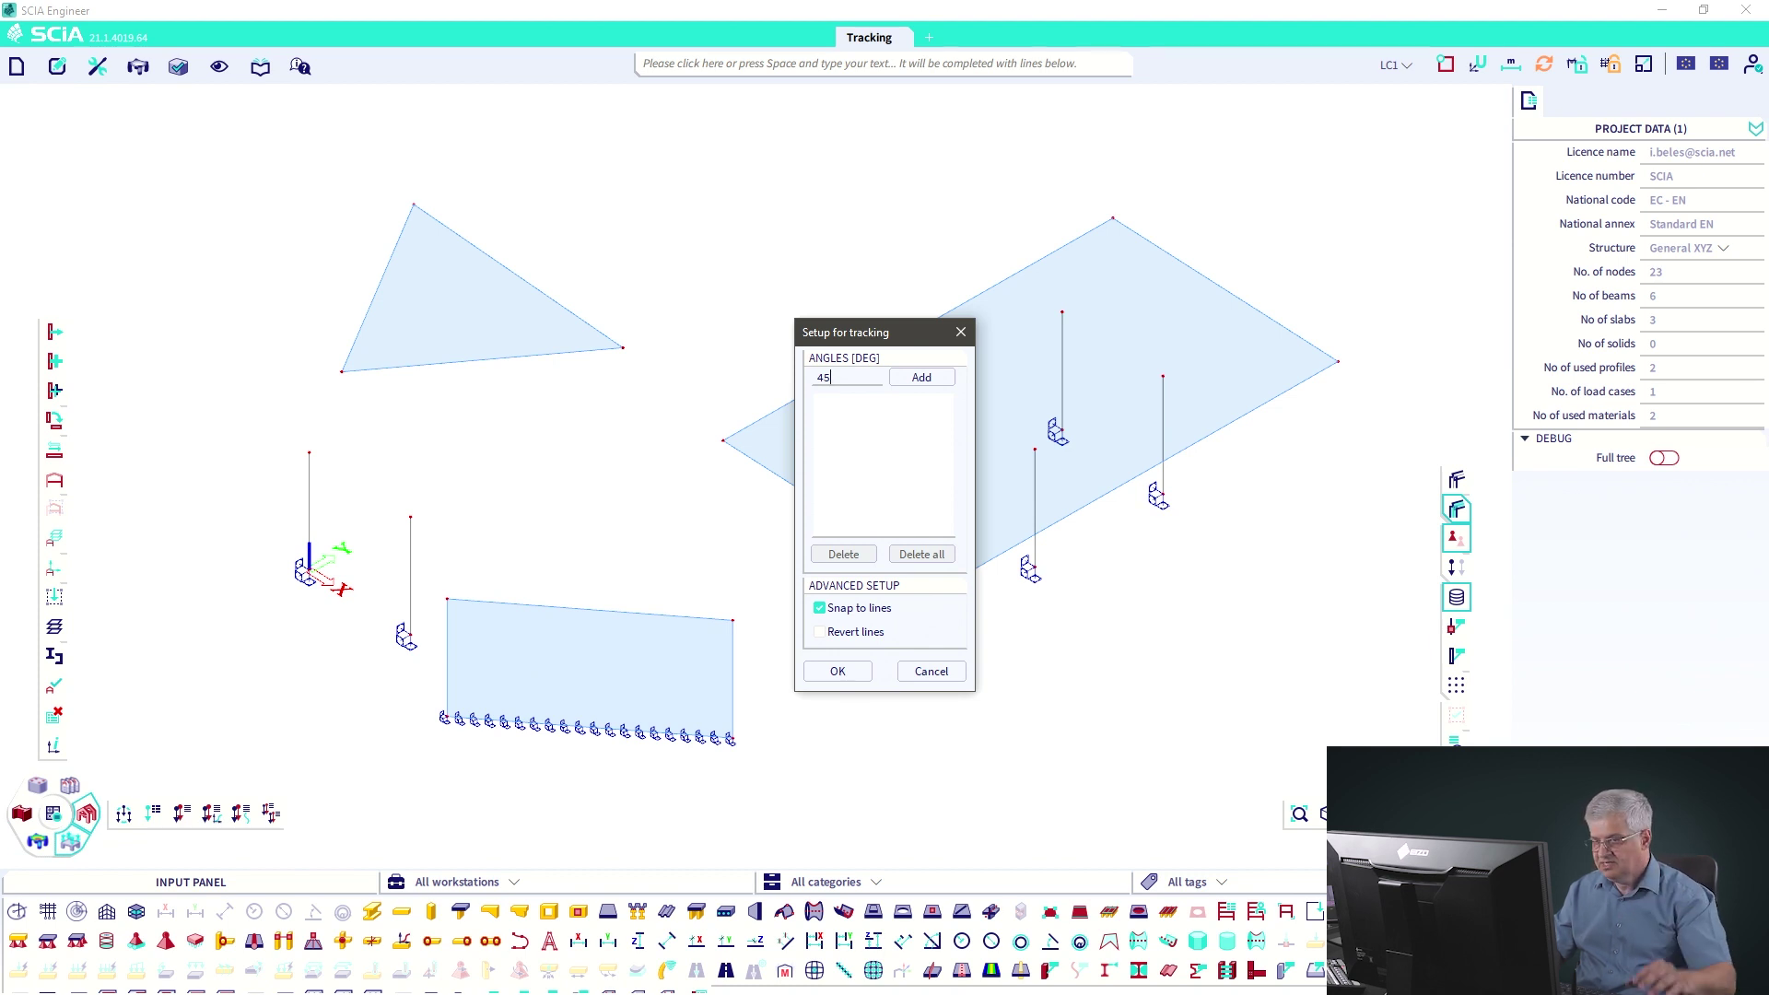
{"action": "left_click", "coordinate": [896, 379]}
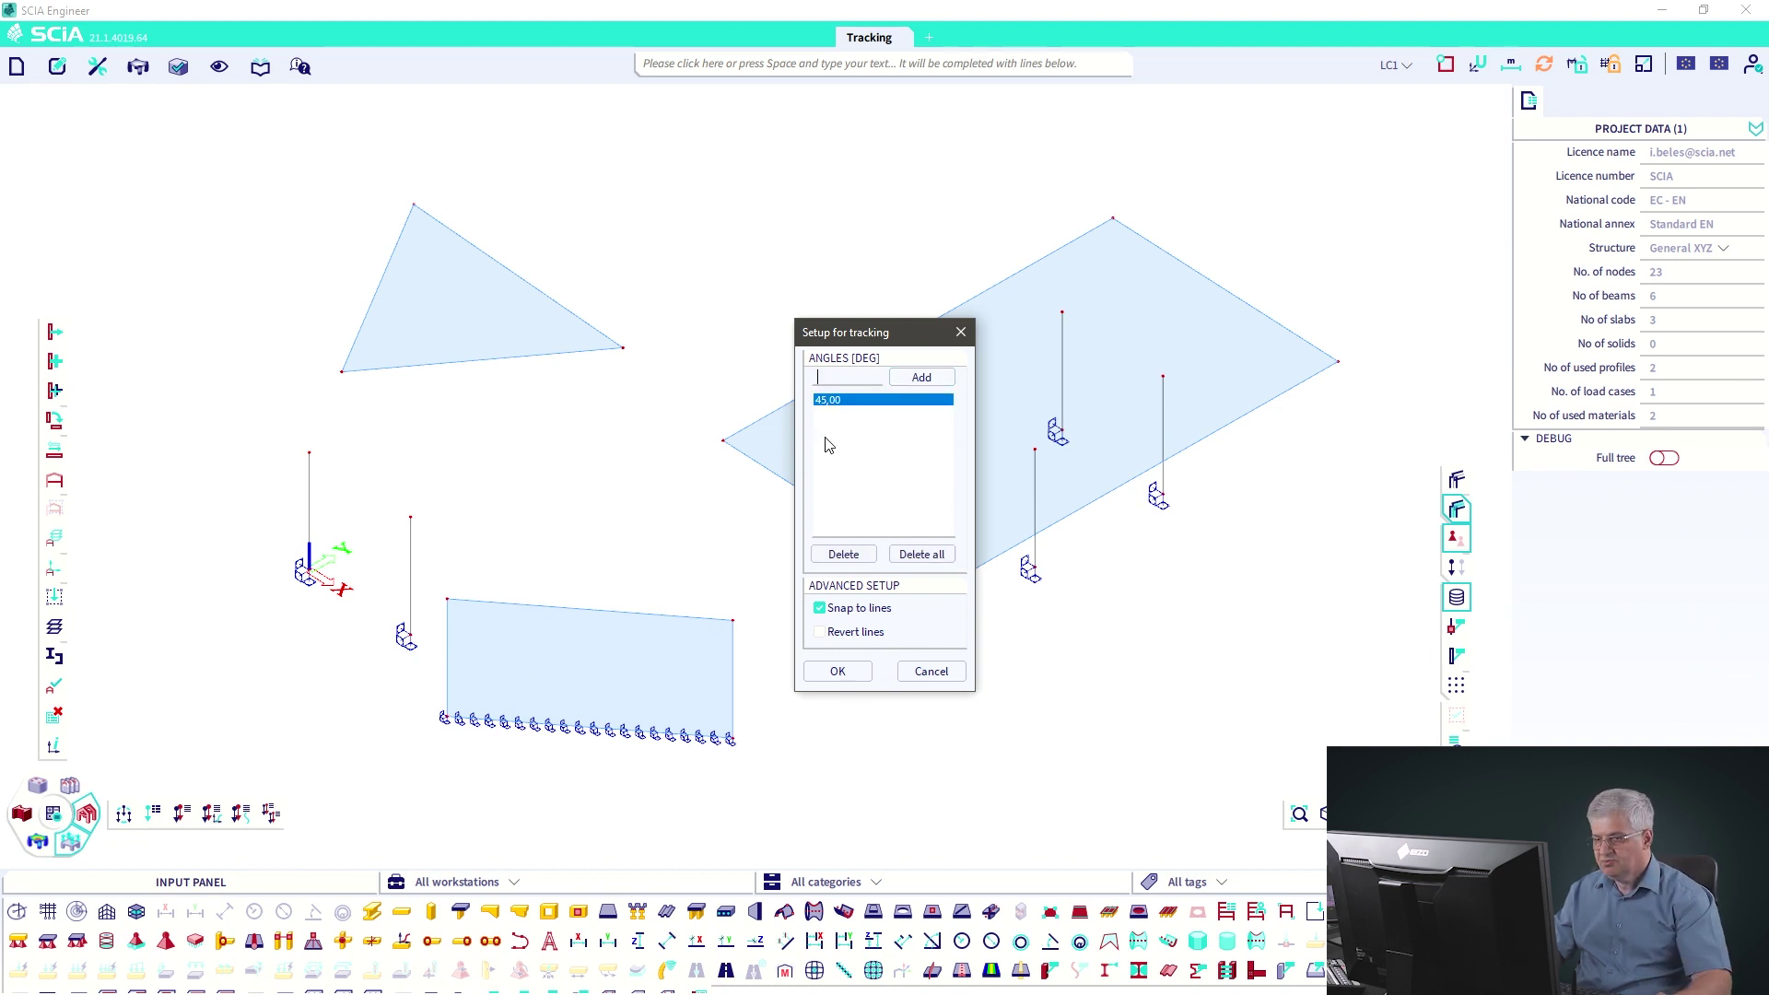
{"action": "left_click", "coordinate": [842, 554]}
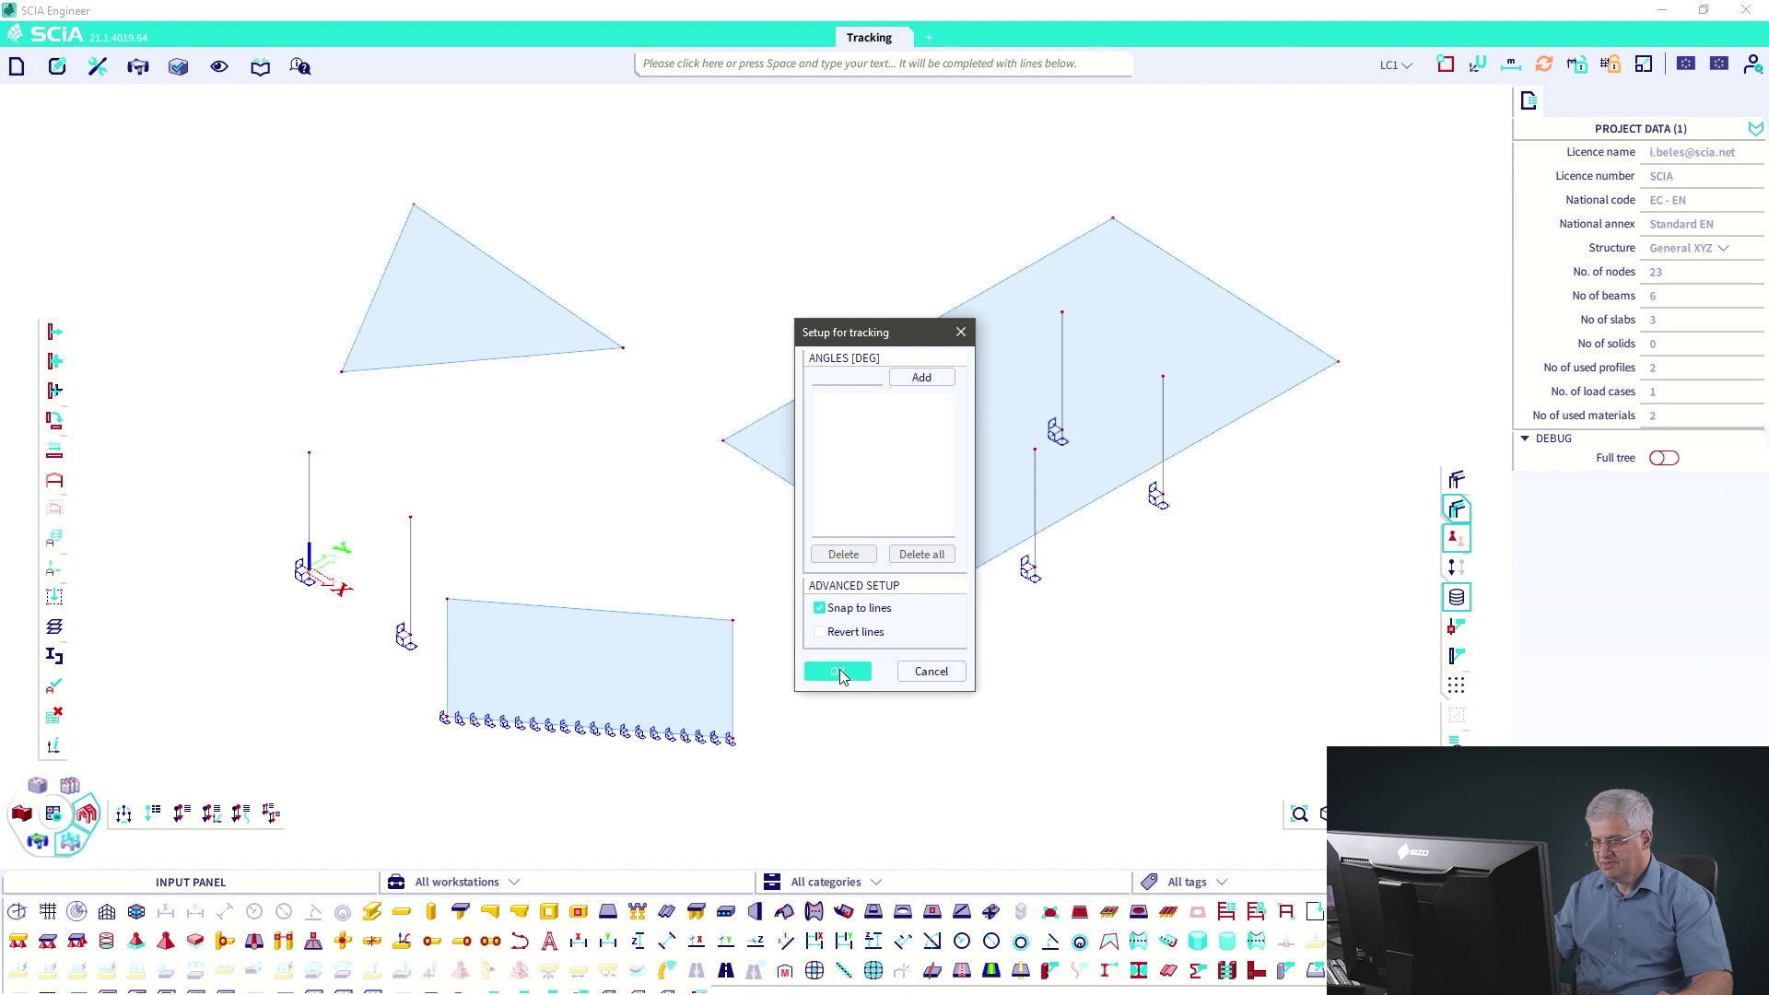
{"action": "left_click", "coordinate": [838, 671]}
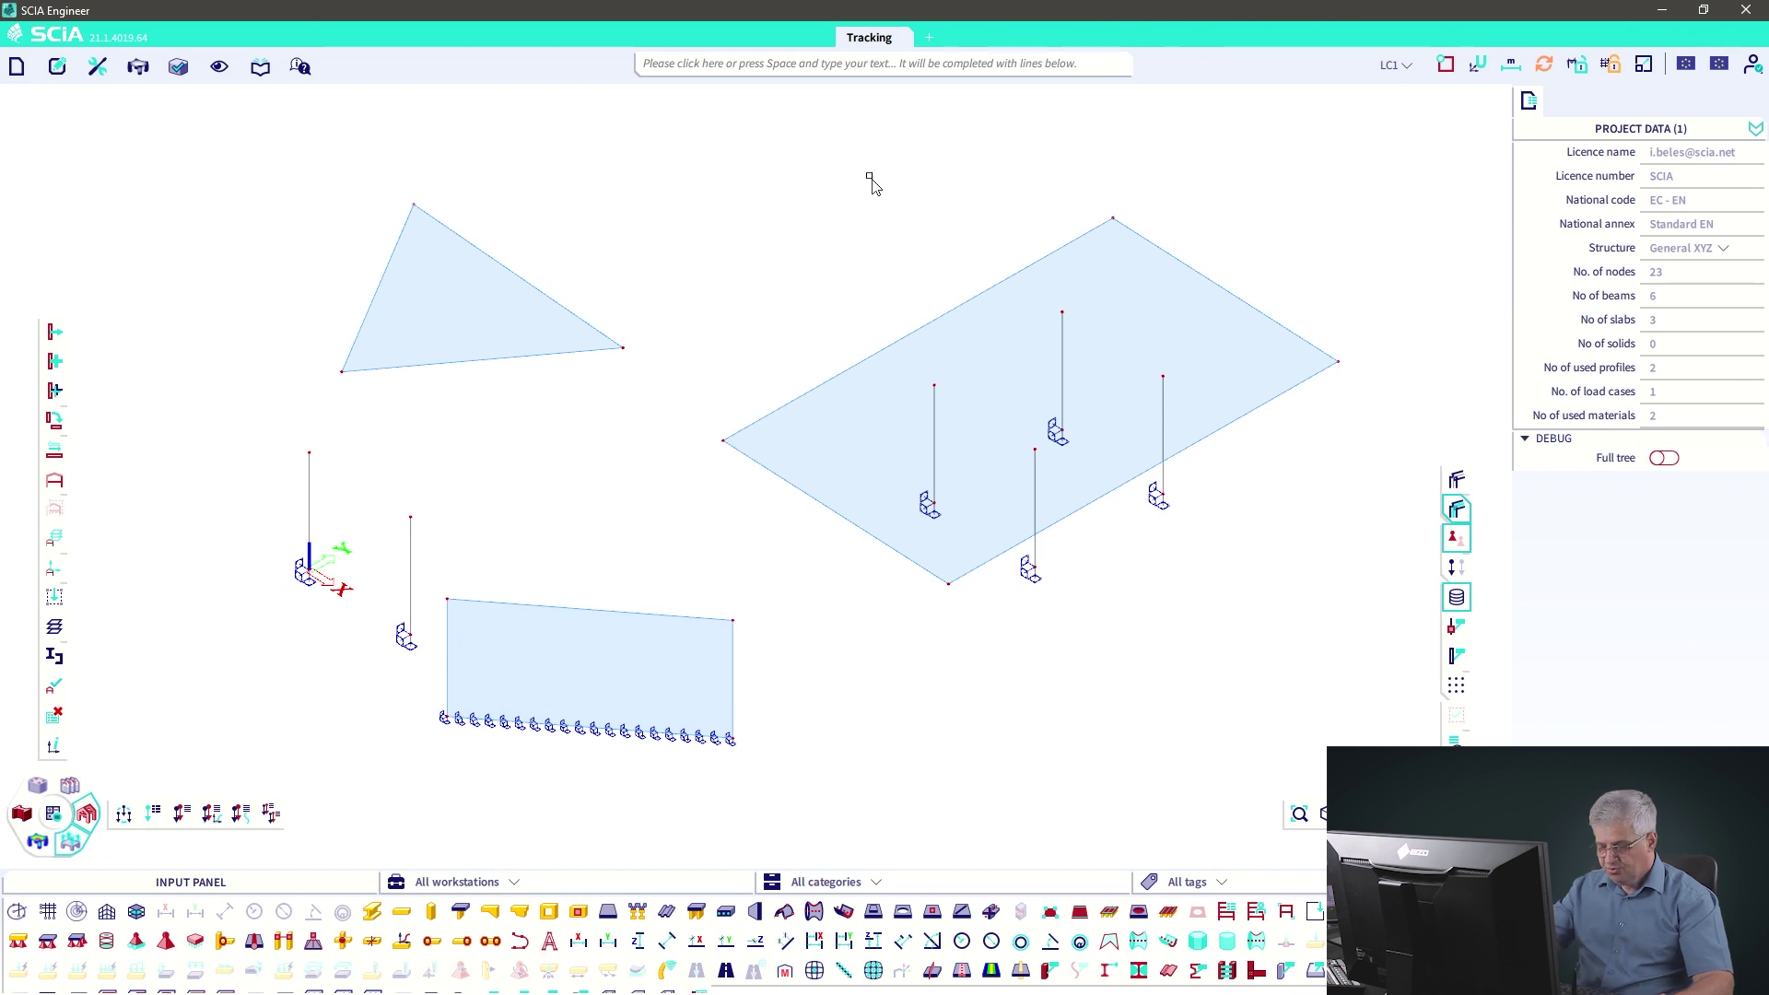
{"action": "left_click", "coordinate": [1445, 64]}
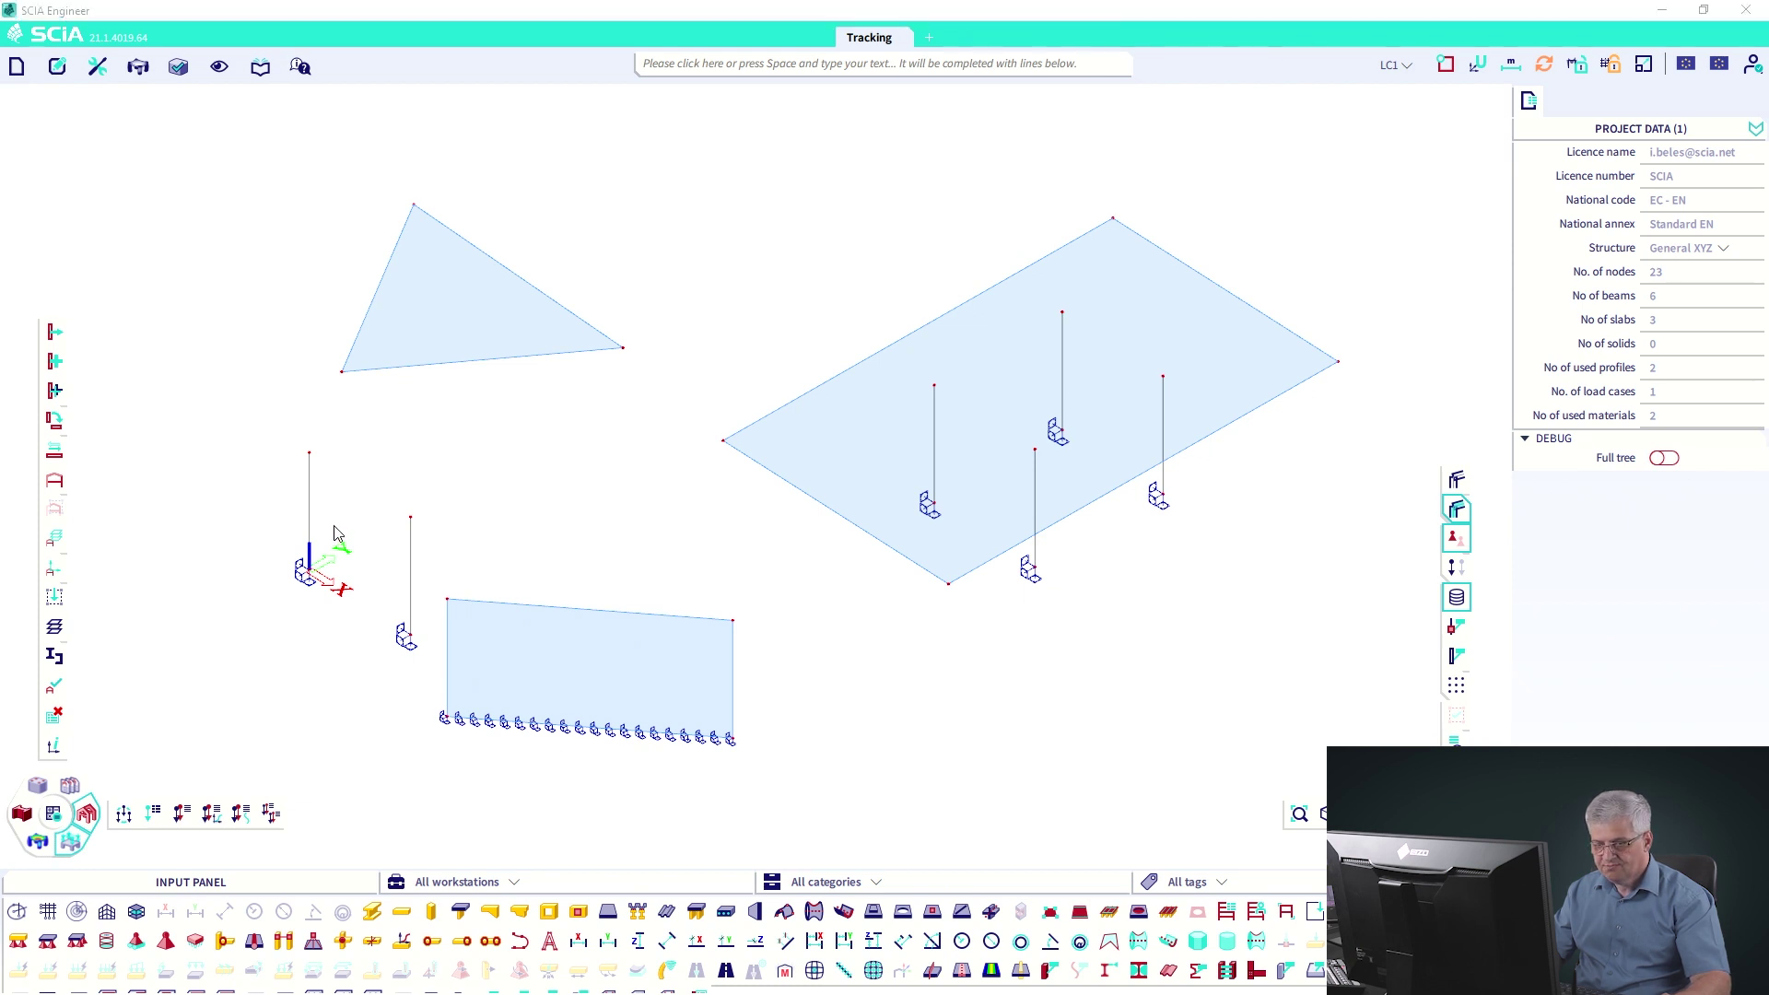
Step: Zoom onto the two left columns, sketch the beam 0,5 below their tops, then clear the sketch
{"action": "scroll", "coordinate": [341, 527], "scroll_direction": "up", "scroll_amount": 2}
{"action": "middle_click_drag", "start_coordinate": [435, 484], "coordinate": [580, 460]}
{"action": "scroll", "coordinate": [589, 451], "scroll_direction": "up", "scroll_amount": 3}
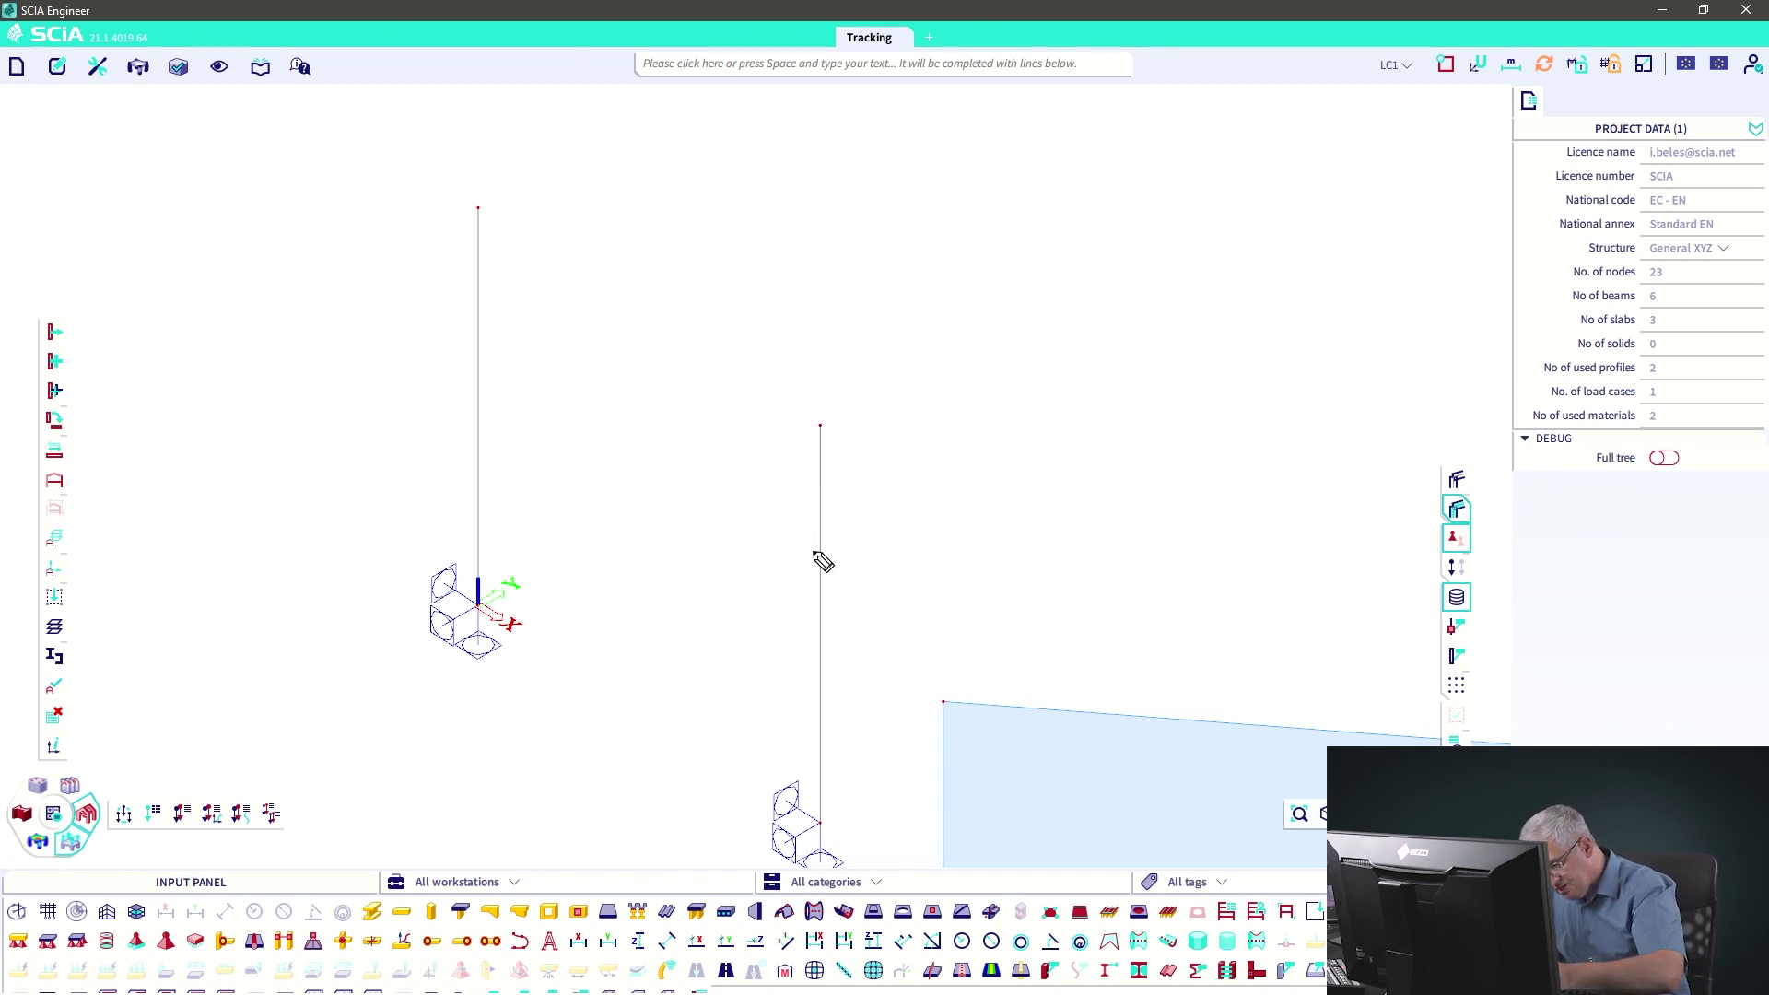
{"action": "mouse_move", "coordinate": [815, 552]}
{"action": "left_mouse_down"}
{"action": "mouse_move", "coordinate": [513, 306]}
{"action": "mouse_move", "coordinate": [494, 236]}
{"action": "mouse_move", "coordinate": [535, 227]}
{"action": "mouse_move", "coordinate": [572, 257]}
{"action": "left_mouse_up"}
{"action": "left_click_drag", "start_coordinate": [836, 458], "coordinate": [832, 517]}
{"action": "mouse_move", "coordinate": [862, 468]}
{"action": "left_mouse_down"}
{"action": "mouse_move", "coordinate": [860, 505]}
{"action": "mouse_move", "coordinate": [885, 509]}
{"action": "left_mouse_up"}
{"action": "left_click_drag", "start_coordinate": [910, 502], "coordinate": [915, 441]}
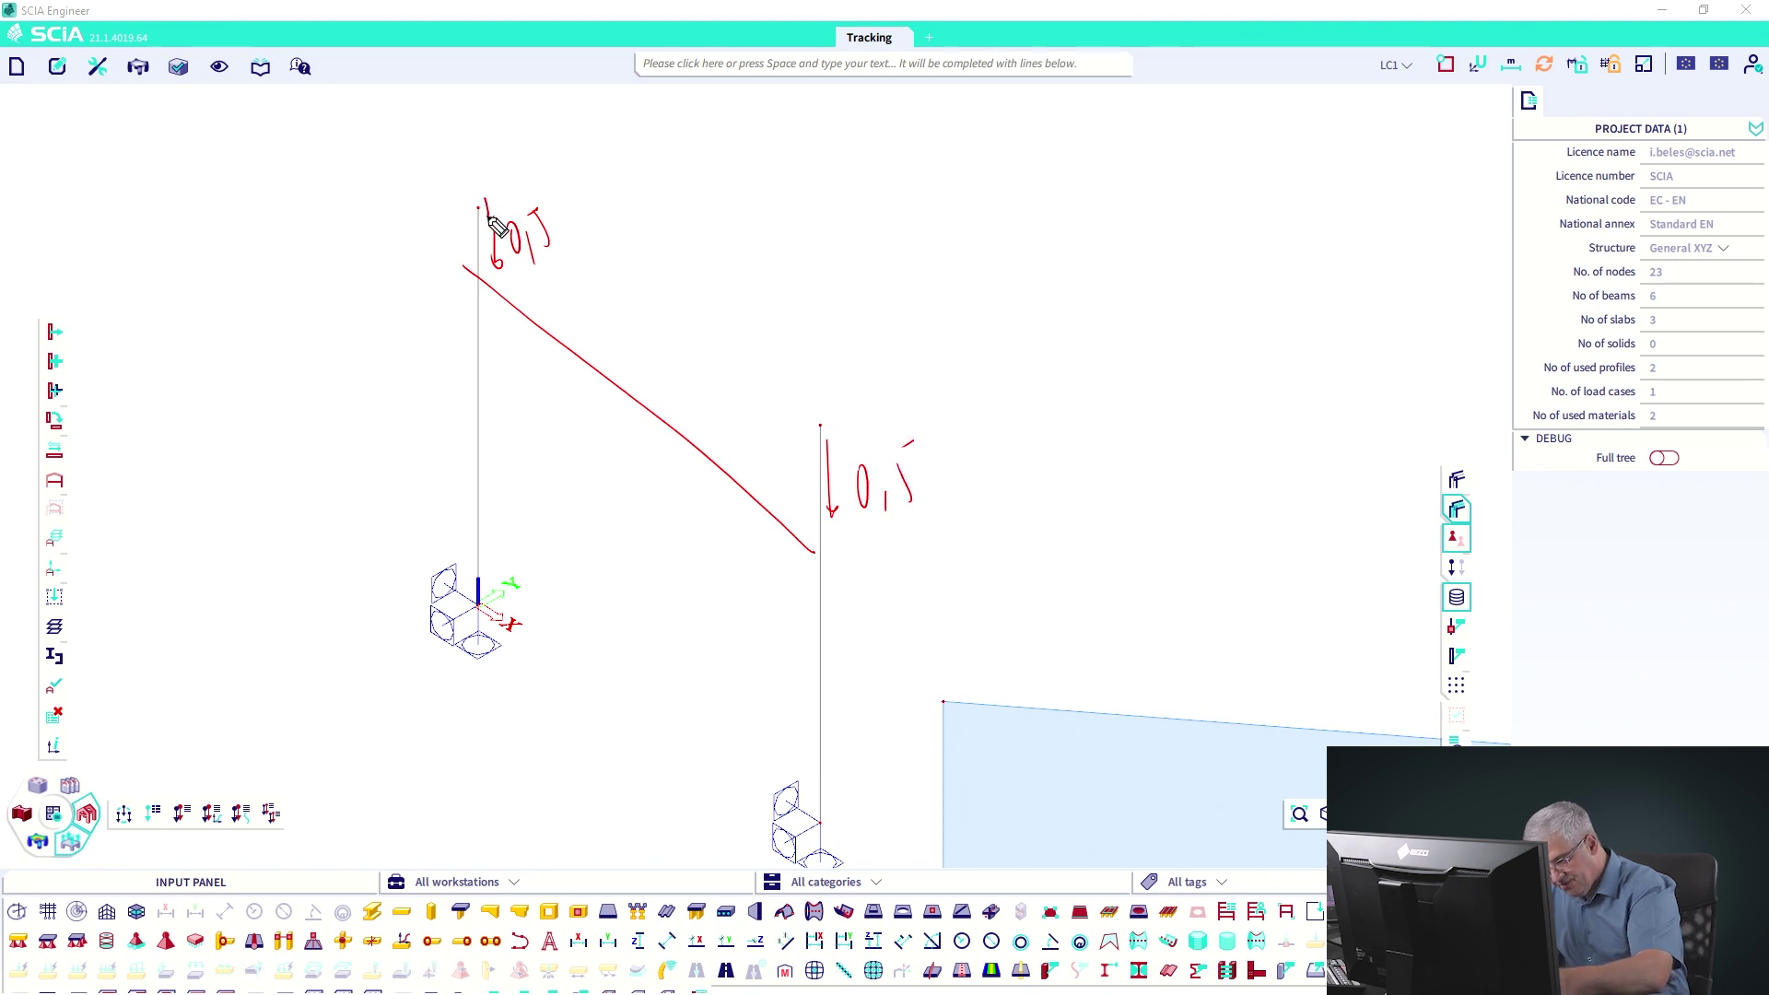
{"action": "mouse_move", "coordinate": [469, 221]}
{"action": "left_mouse_down"}
{"action": "mouse_move", "coordinate": [477, 196]}
{"action": "mouse_move", "coordinate": [488, 221]}
{"action": "left_mouse_up"}
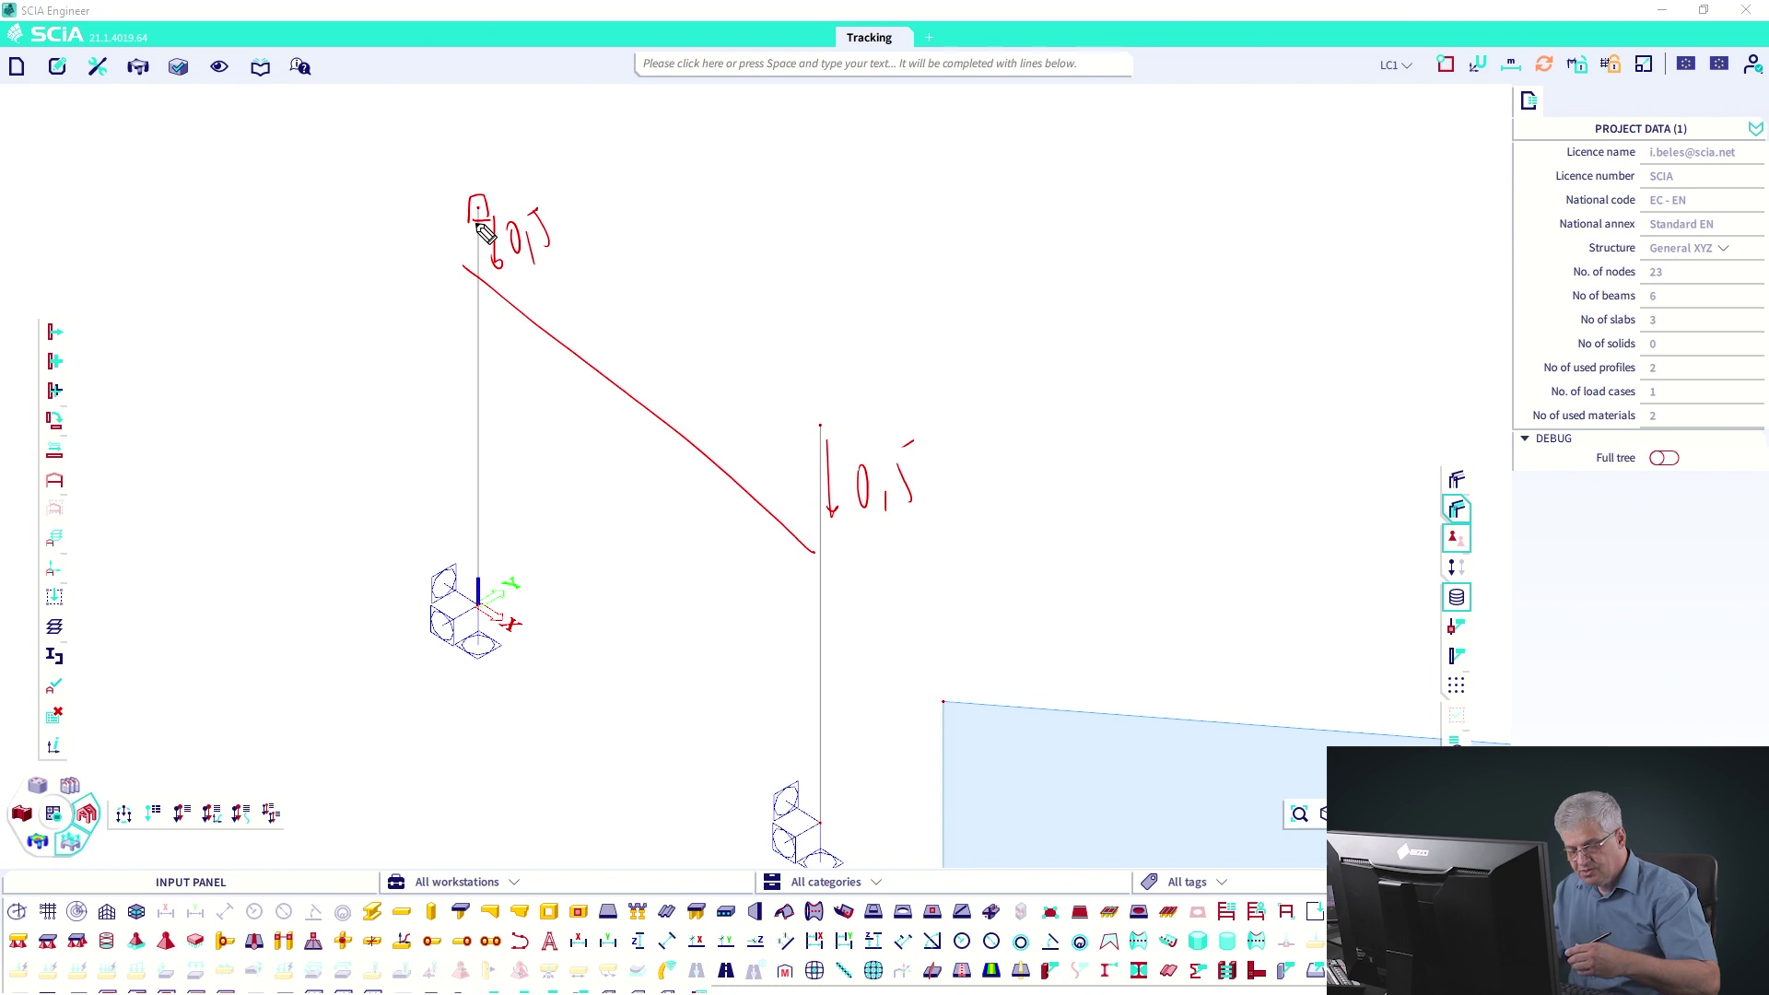
{"action": "left_click_drag", "start_coordinate": [465, 210], "coordinate": [467, 297]}
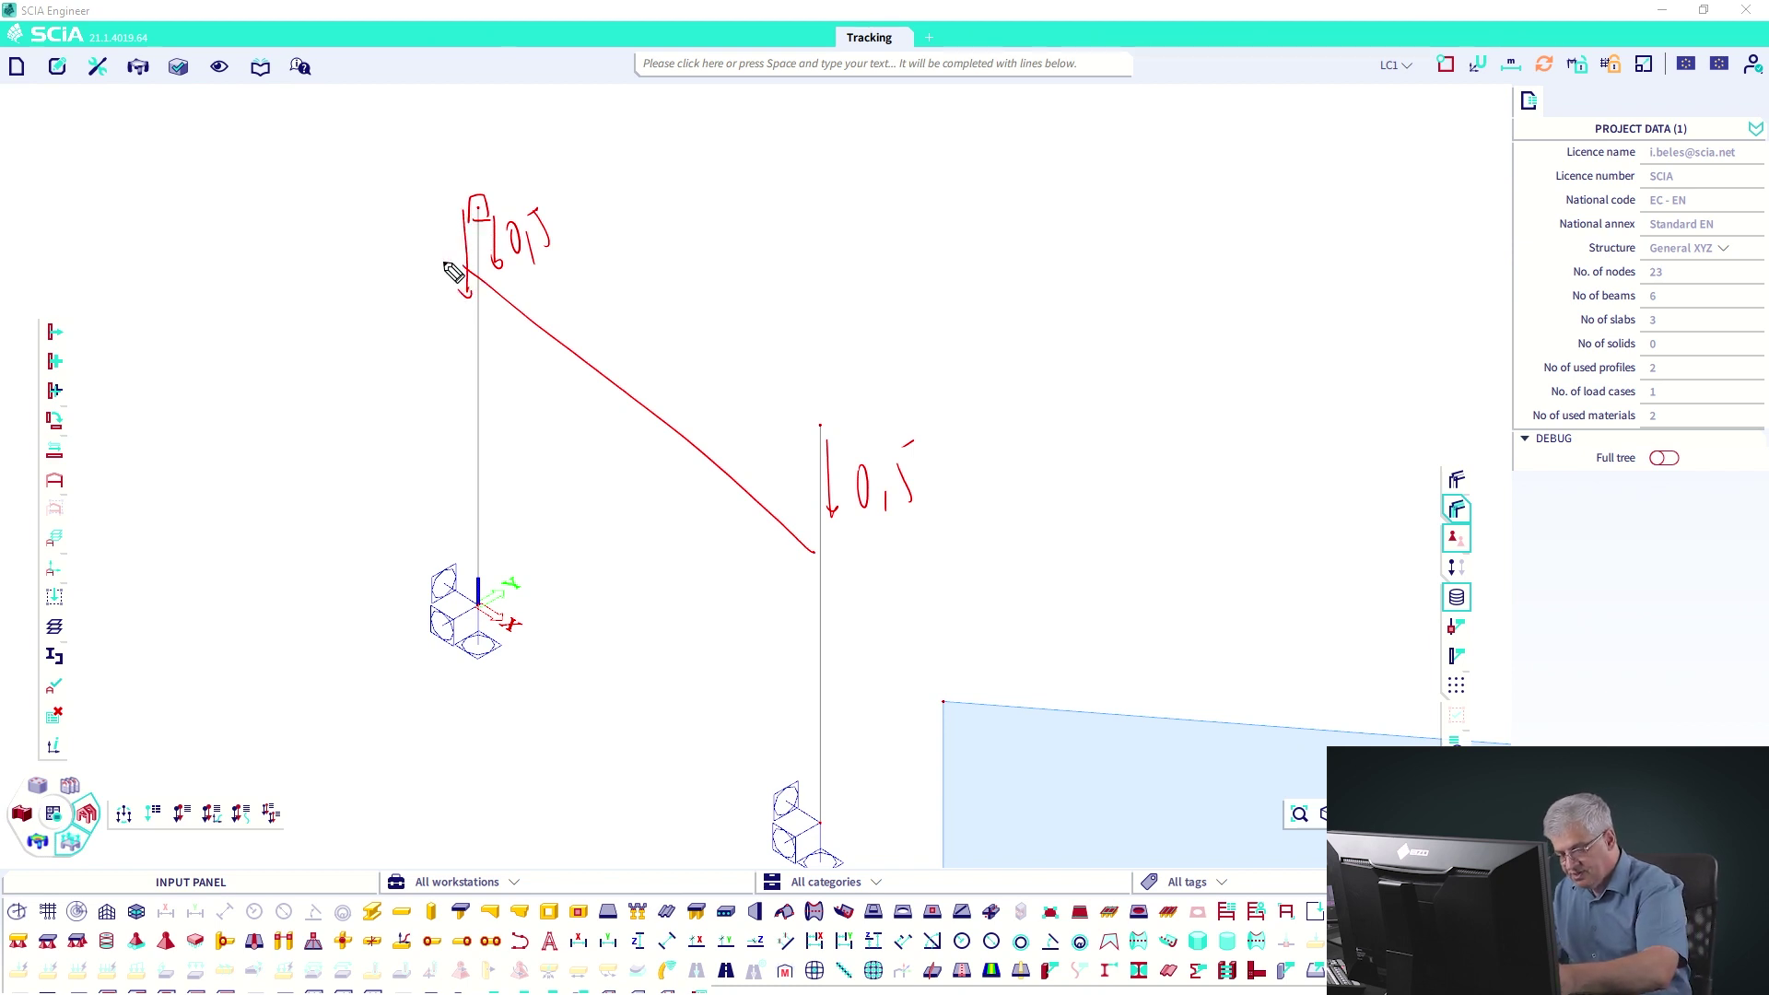
{"action": "key", "text": "Escape"}
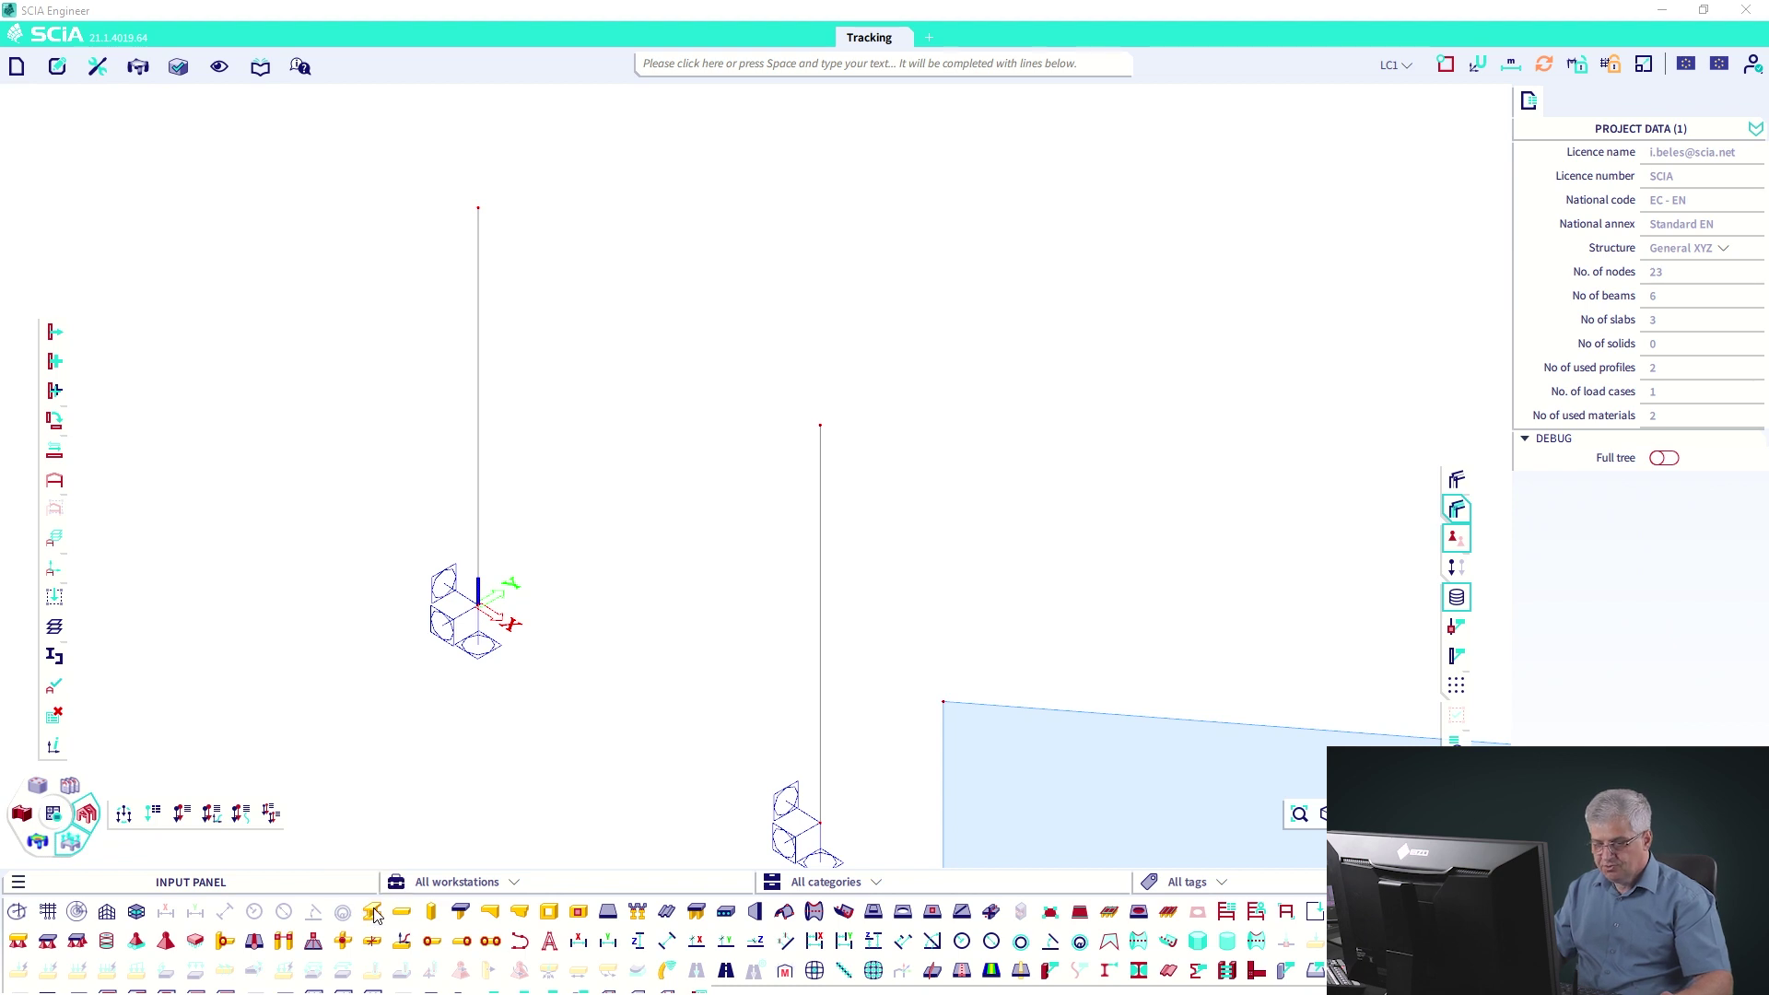
{"action": "left_click", "coordinate": [403, 911]}
Step: Place beam B7 (IPE240) between the left columns, starting 0,5 below the column top
{"action": "left_click", "coordinate": [1117, 666]}
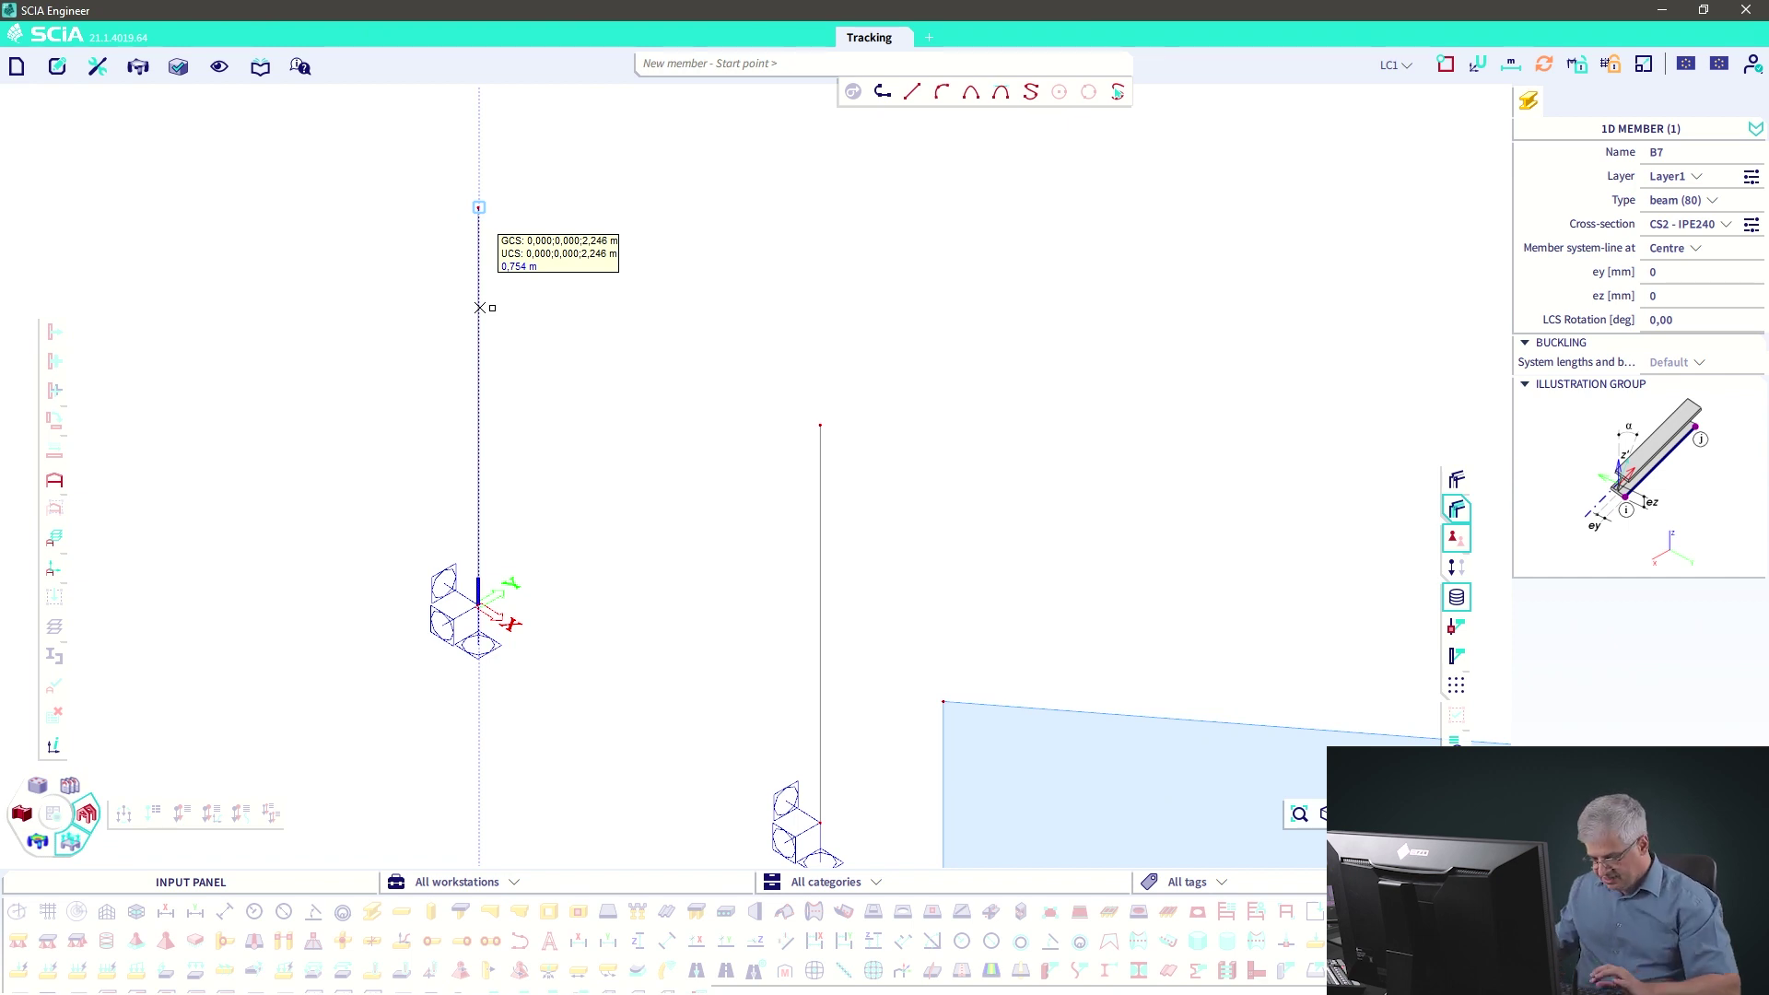
{"action": "type", "text": "0,"}
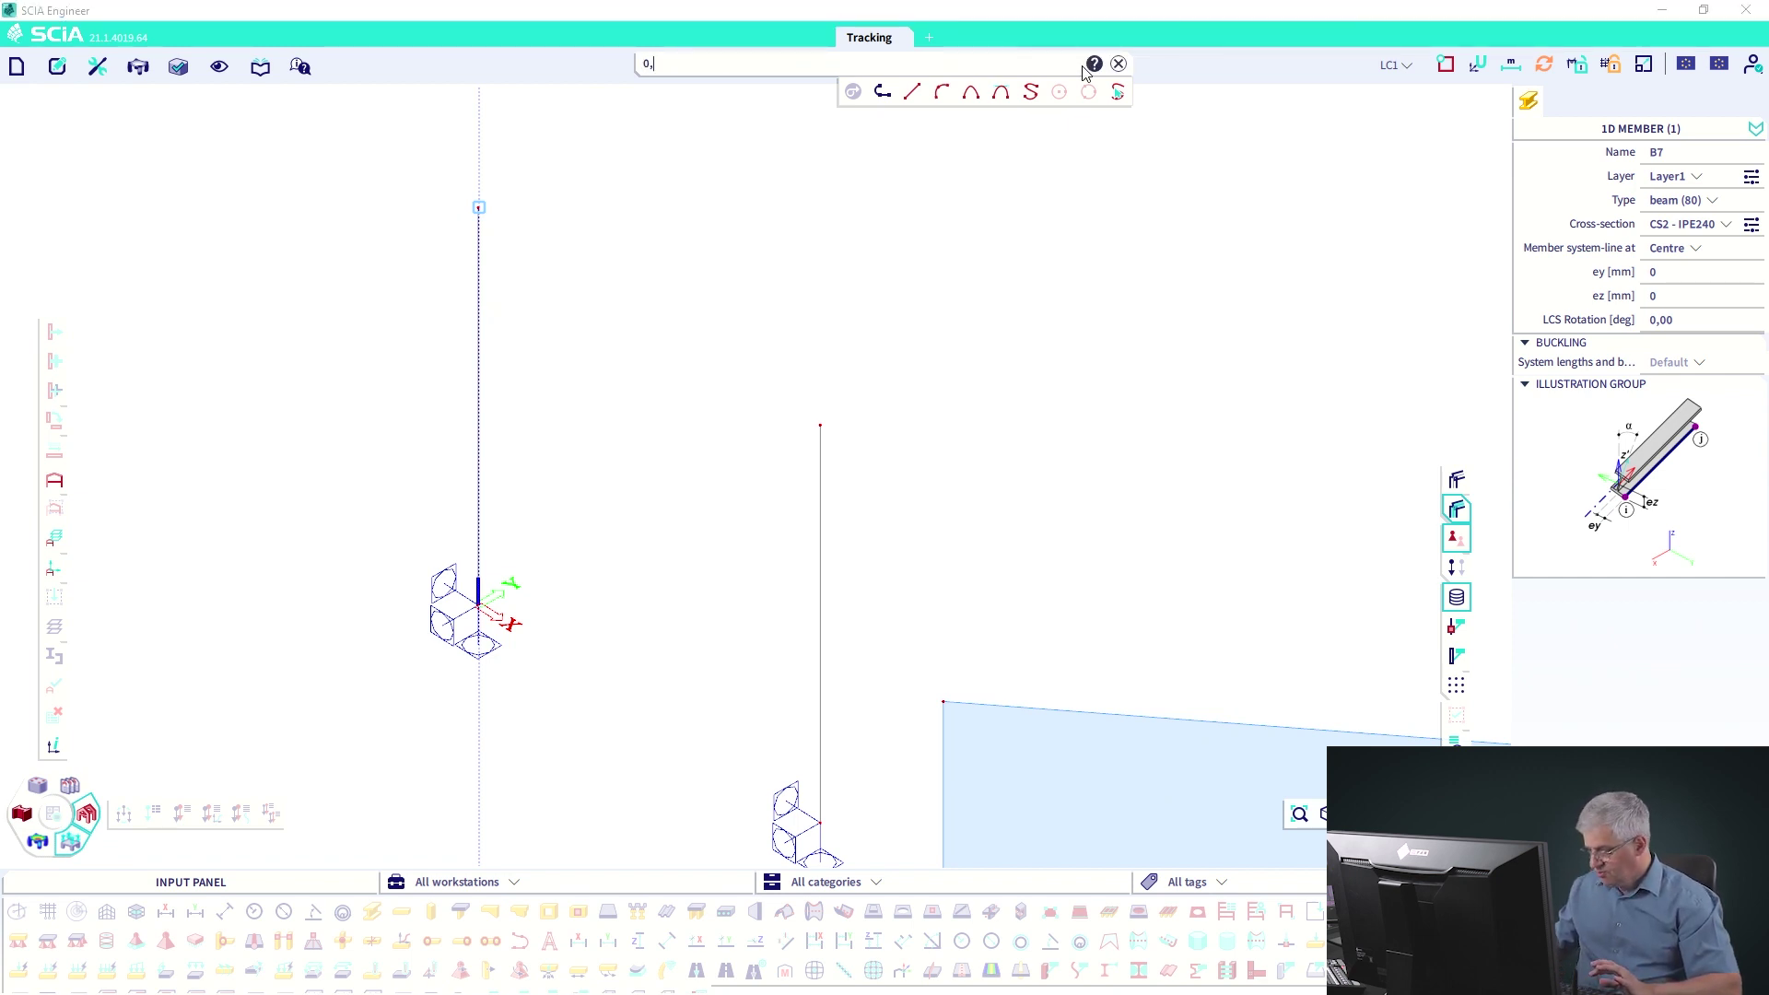
{"action": "type", "text": "5"}
{"action": "key", "text": "Return"}
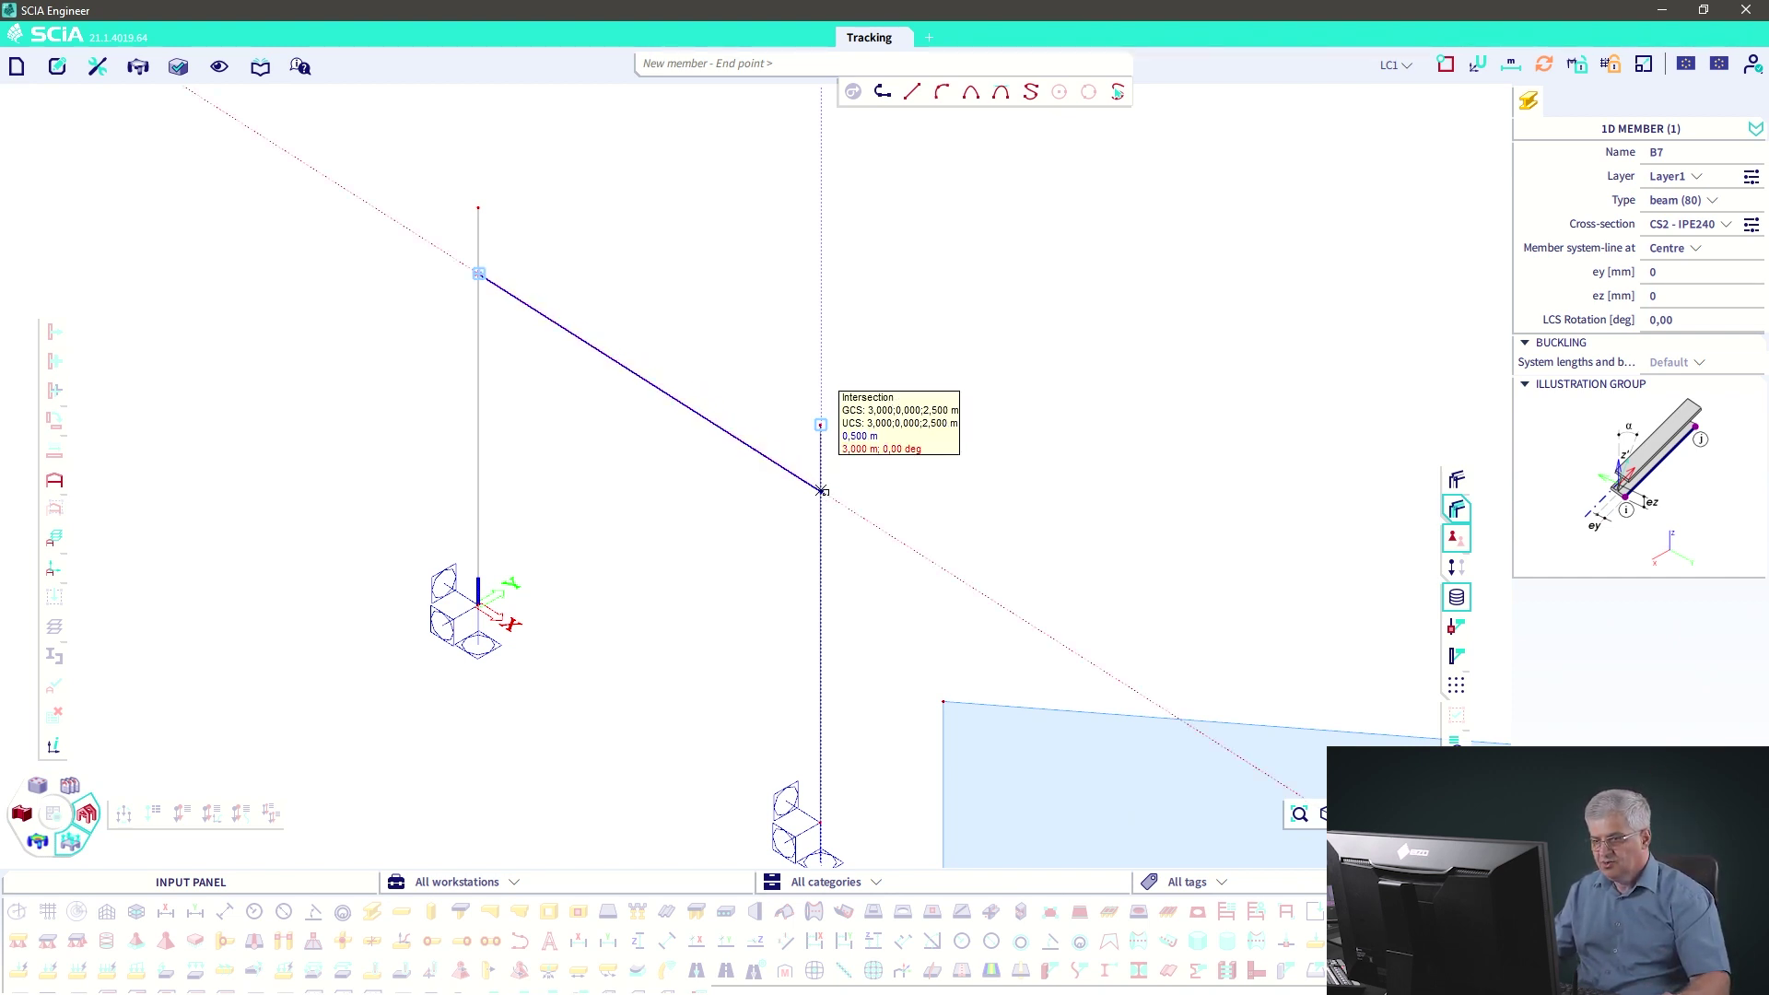
{"action": "left_click", "coordinate": [821, 490]}
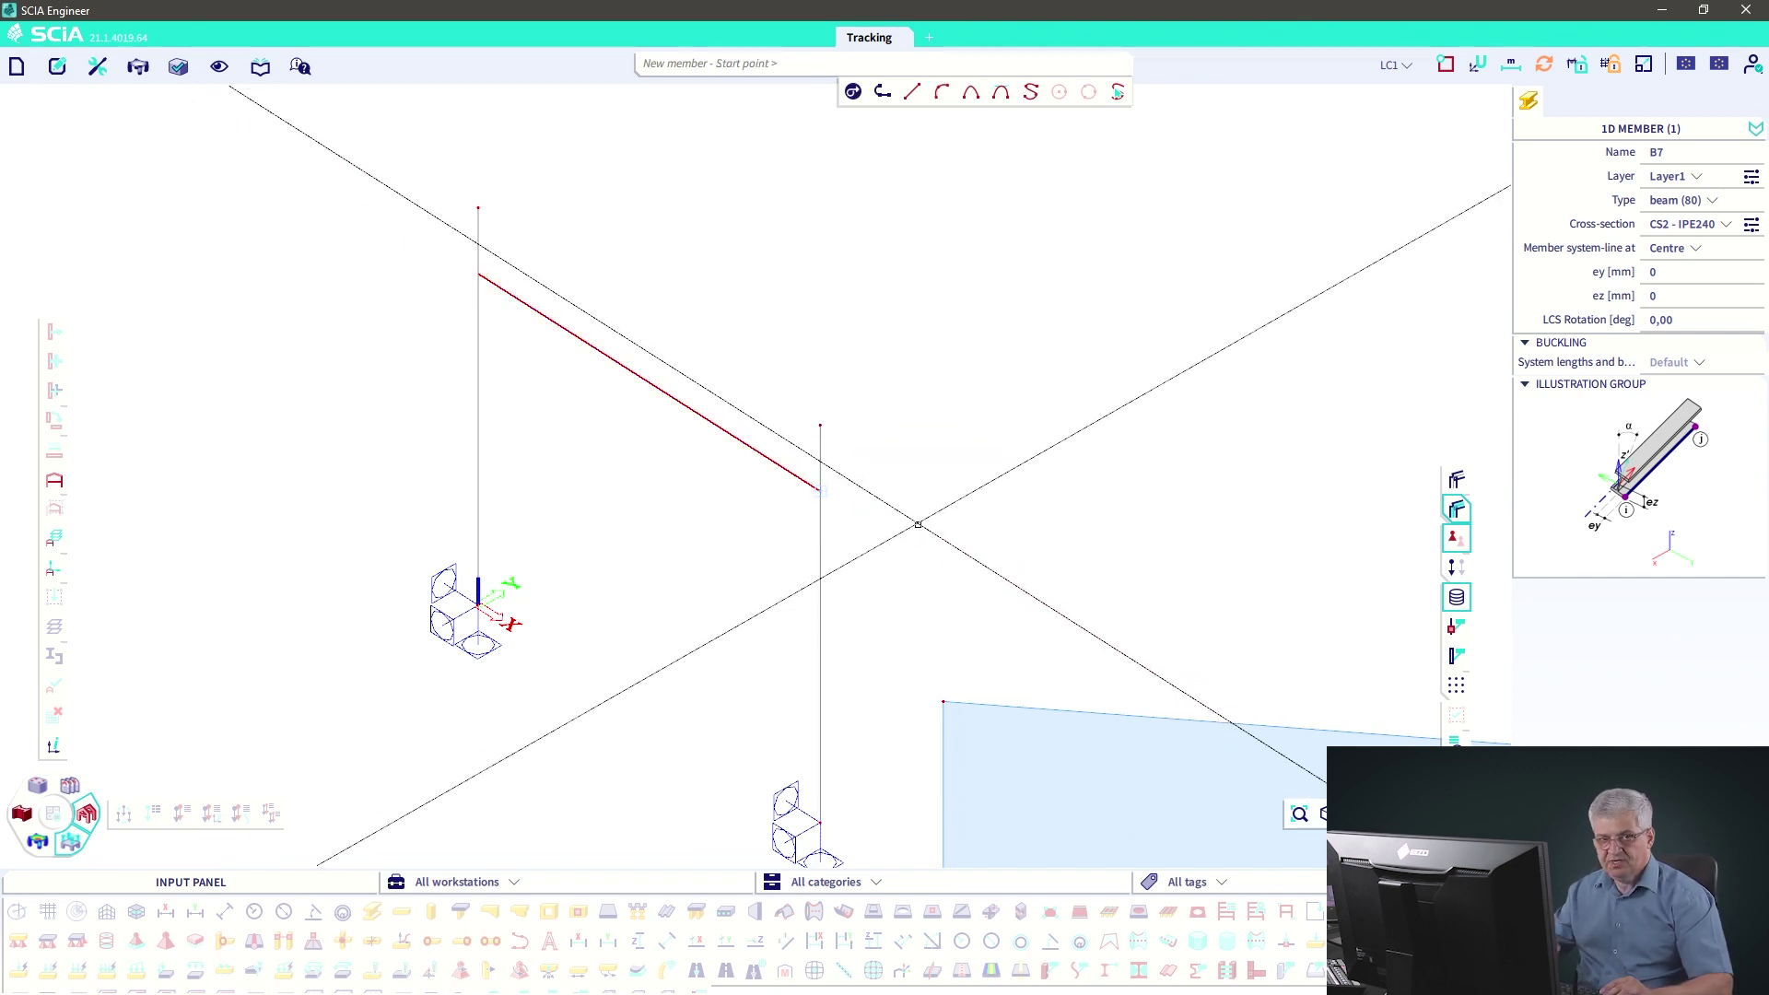
{"action": "key", "text": "Escape"}
{"action": "key", "text": "Escape"}
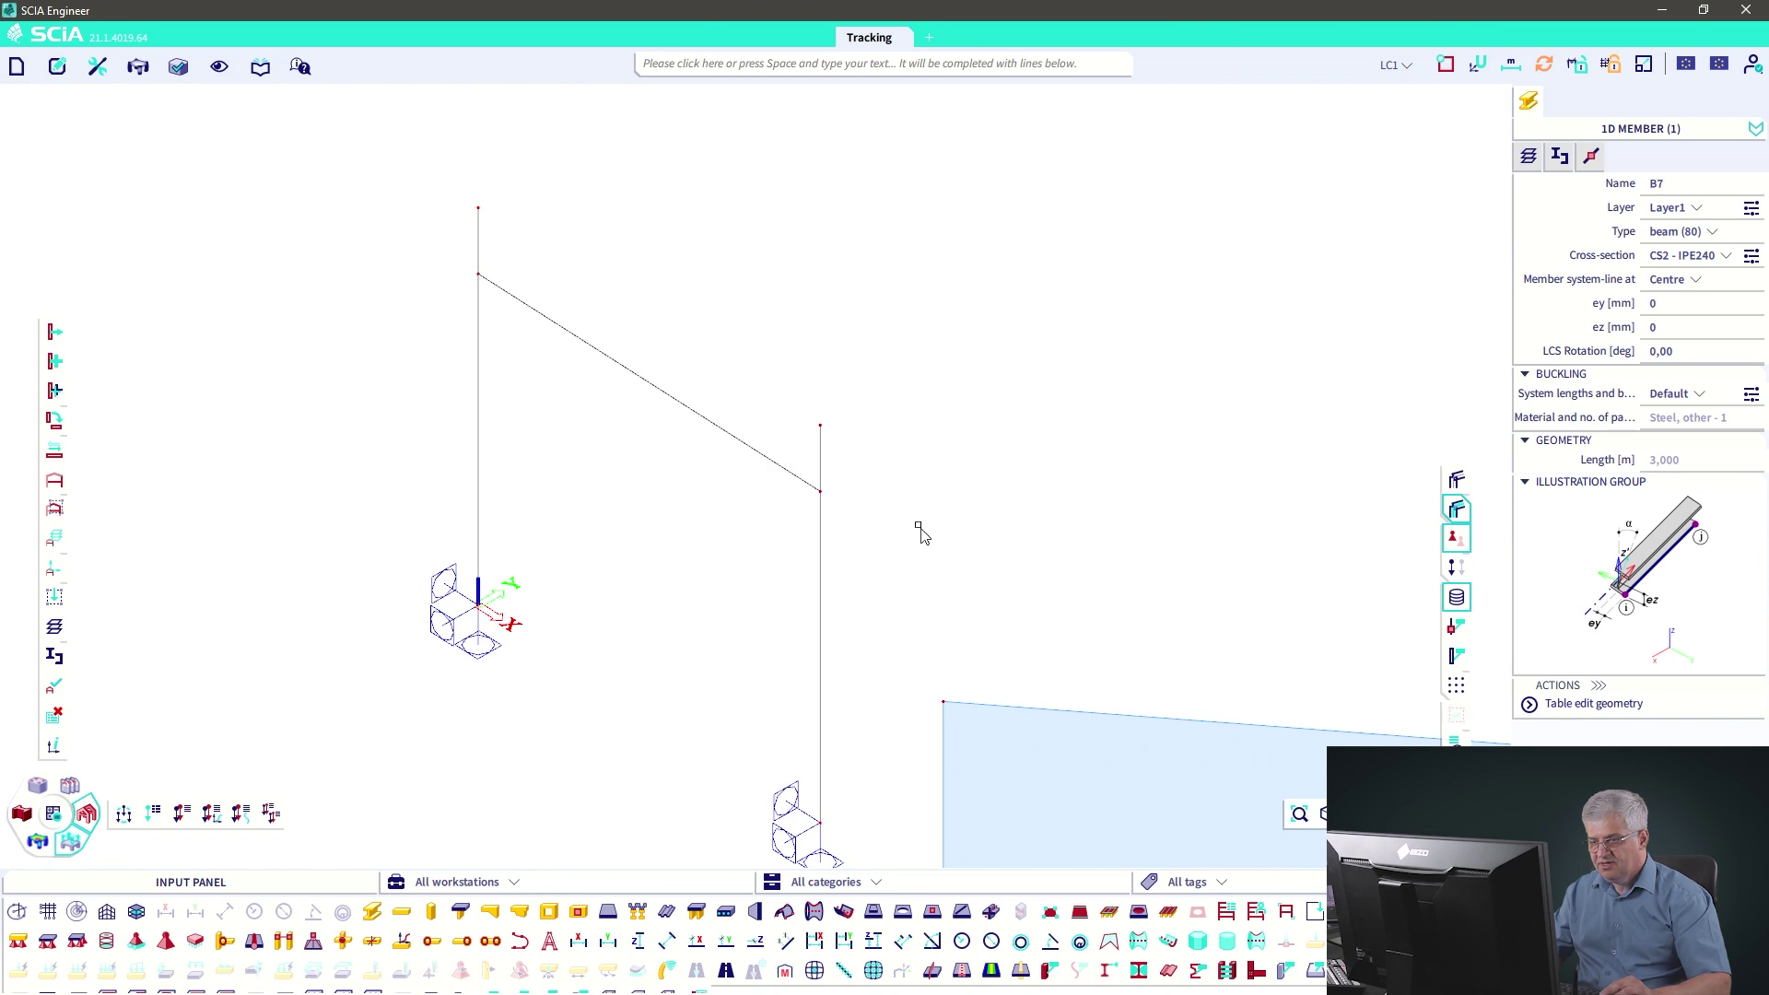
{"action": "scroll", "coordinate": [921, 532], "scroll_direction": "down", "scroll_amount": 3}
{"action": "middle_click_drag", "start_coordinate": [1045, 552], "coordinate": [541, 414]}
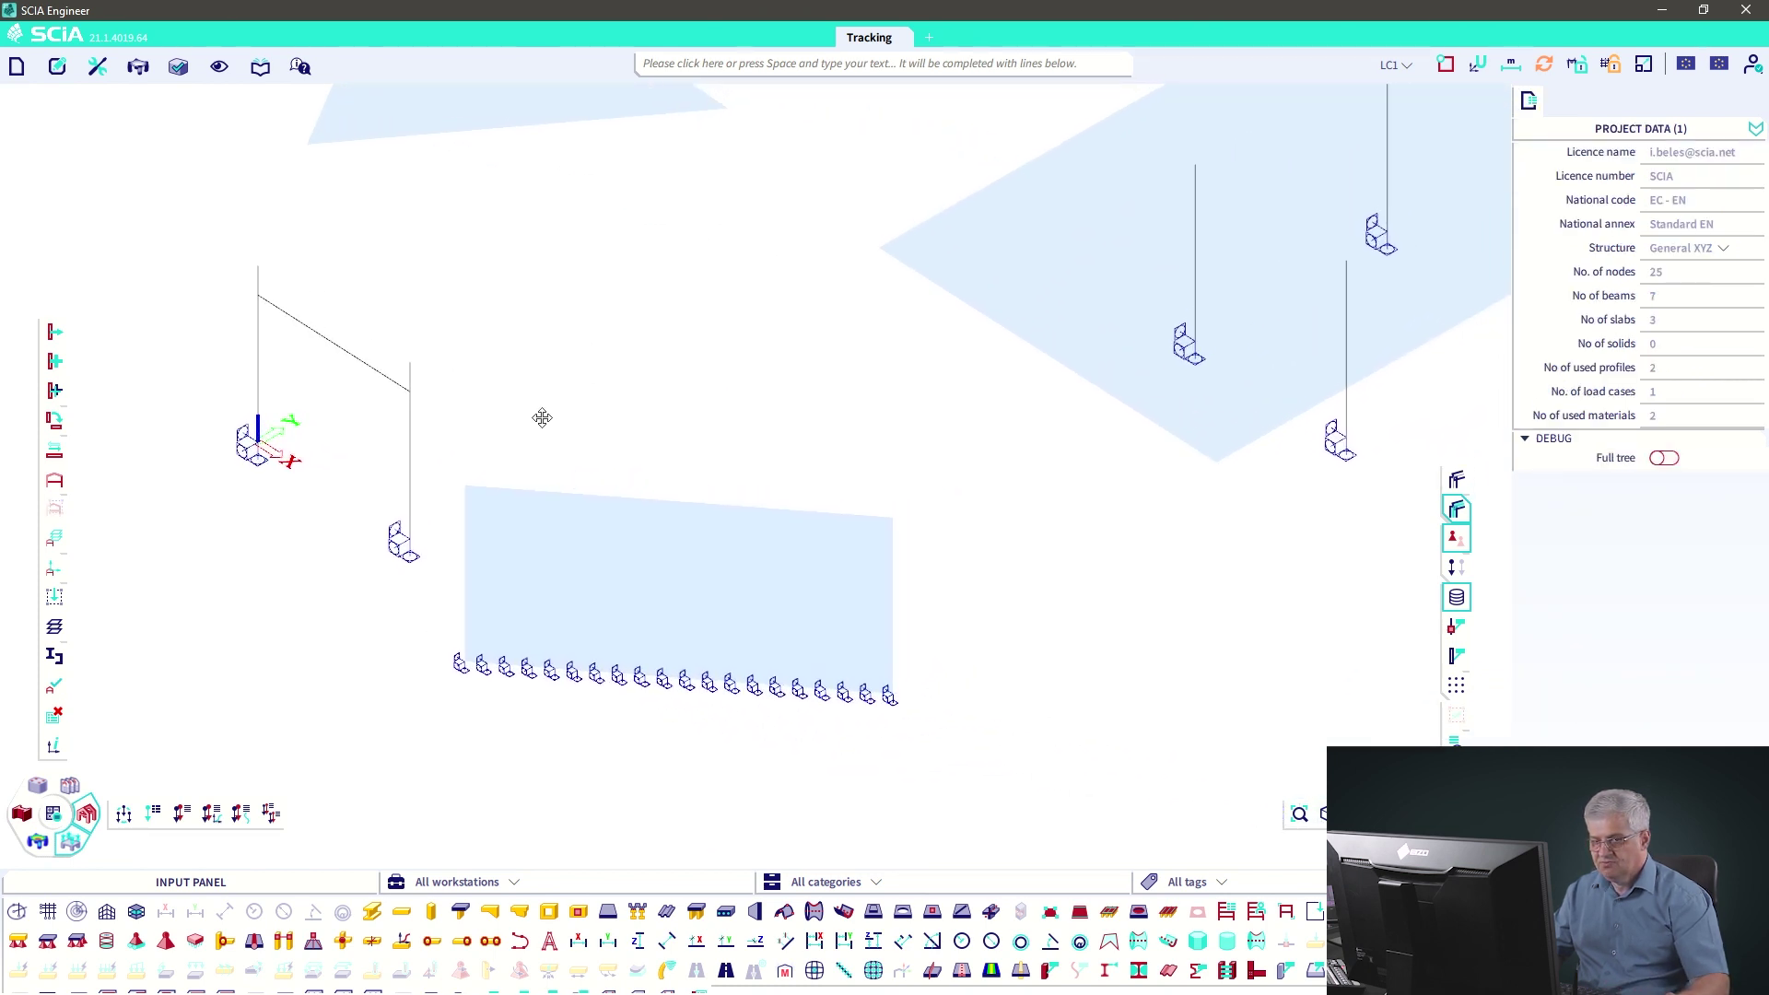
{"action": "left_click", "coordinate": [1454, 541]}
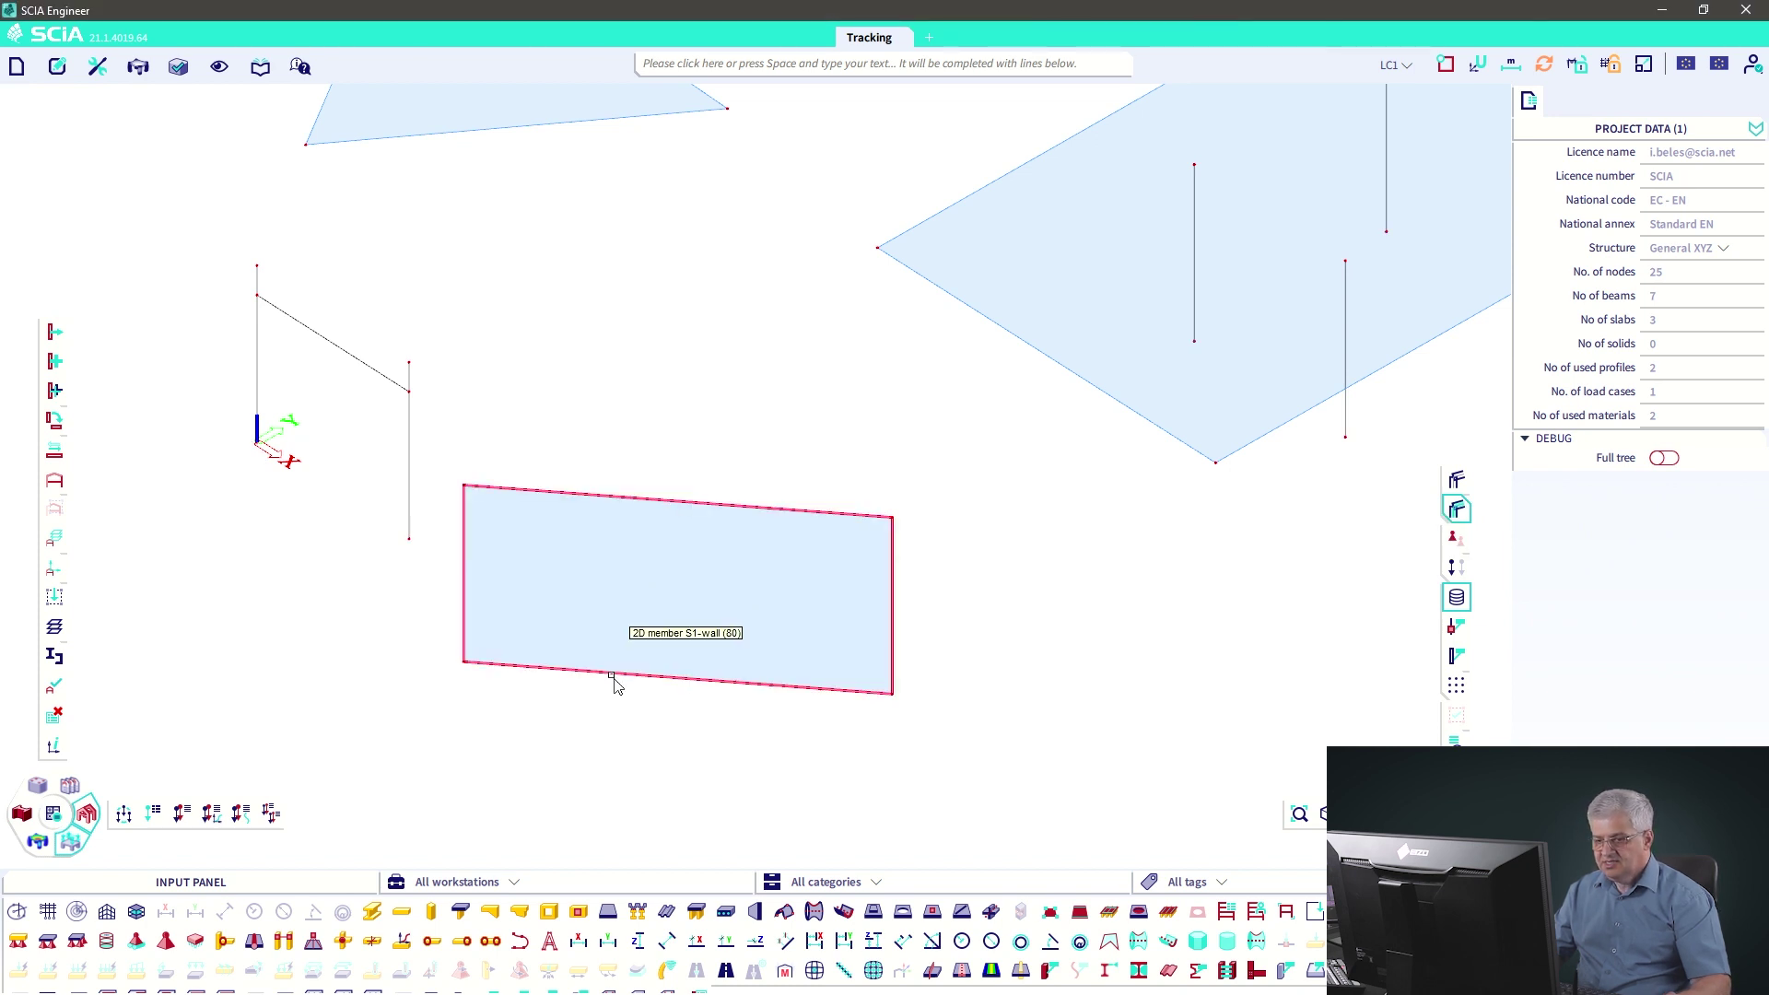
{"action": "mouse_move", "coordinate": [581, 672]}
{"action": "left_mouse_down"}
{"action": "mouse_move", "coordinate": [573, 544]}
{"action": "mouse_move", "coordinate": [660, 551]}
{"action": "mouse_move", "coordinate": [665, 670]}
{"action": "left_mouse_up"}
{"action": "left_click_drag", "start_coordinate": [469, 685], "coordinate": [530, 701]}
{"action": "left_click_drag", "start_coordinate": [514, 727], "coordinate": [559, 728]}
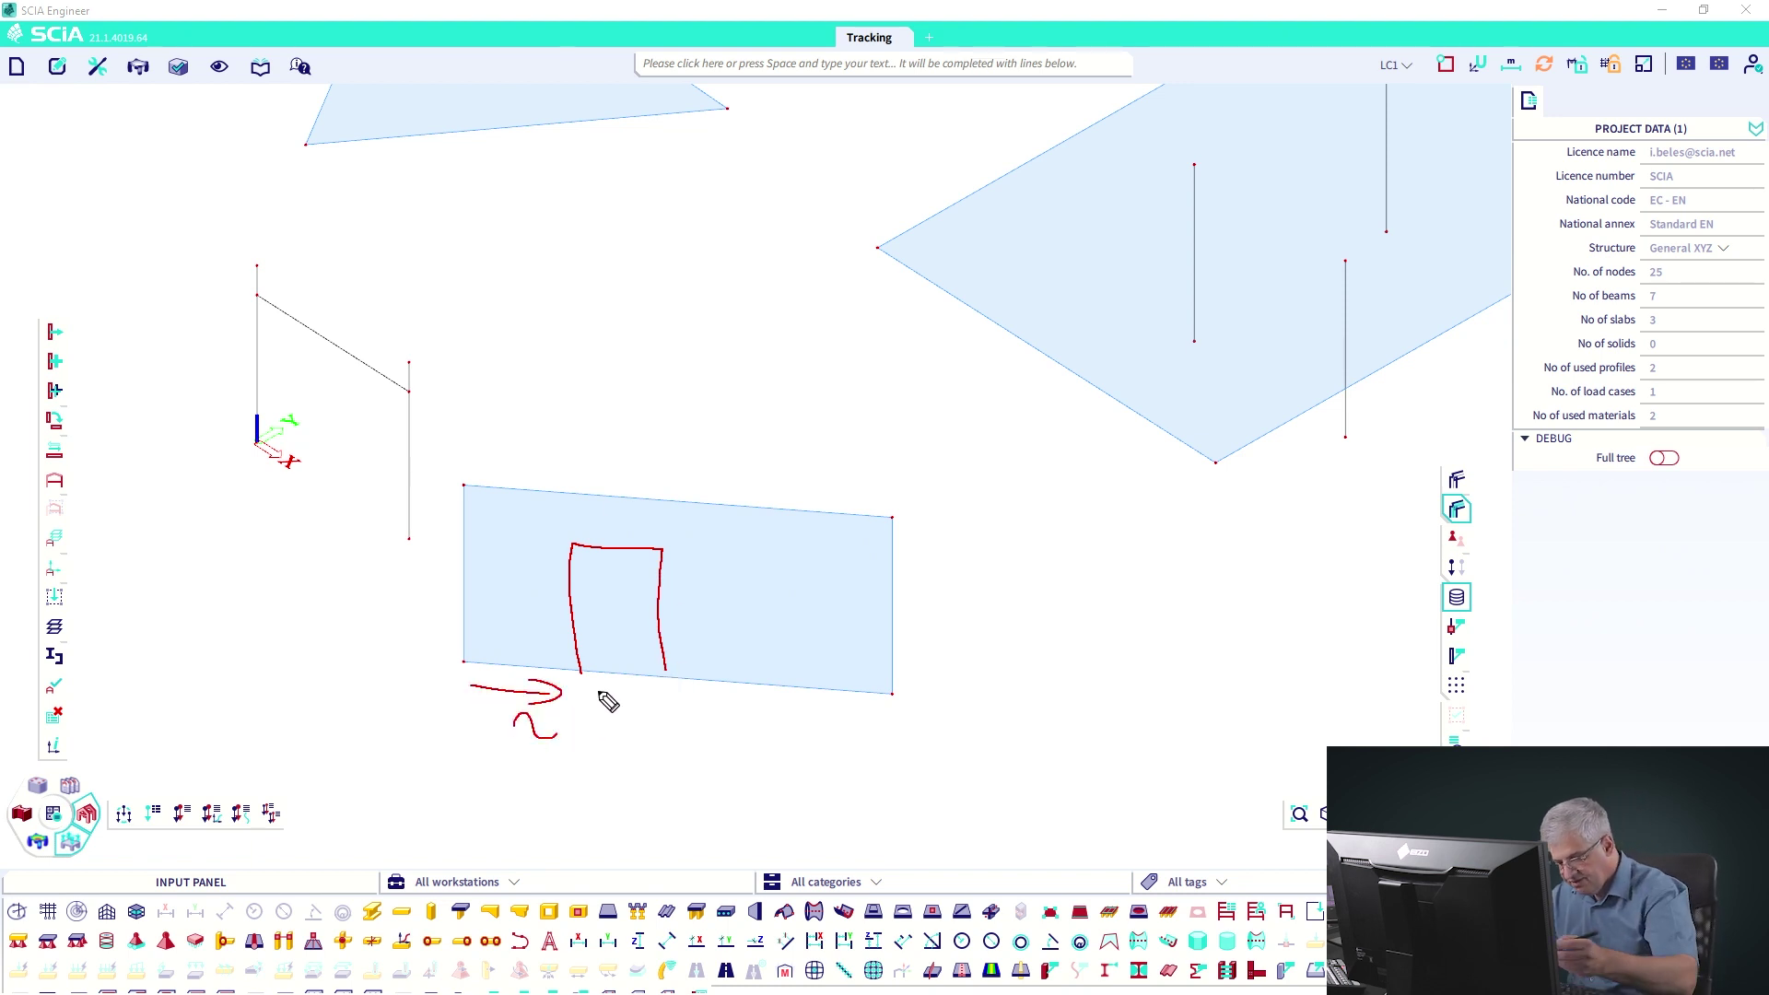
{"action": "left_click_drag", "start_coordinate": [534, 600], "coordinate": [572, 619]}
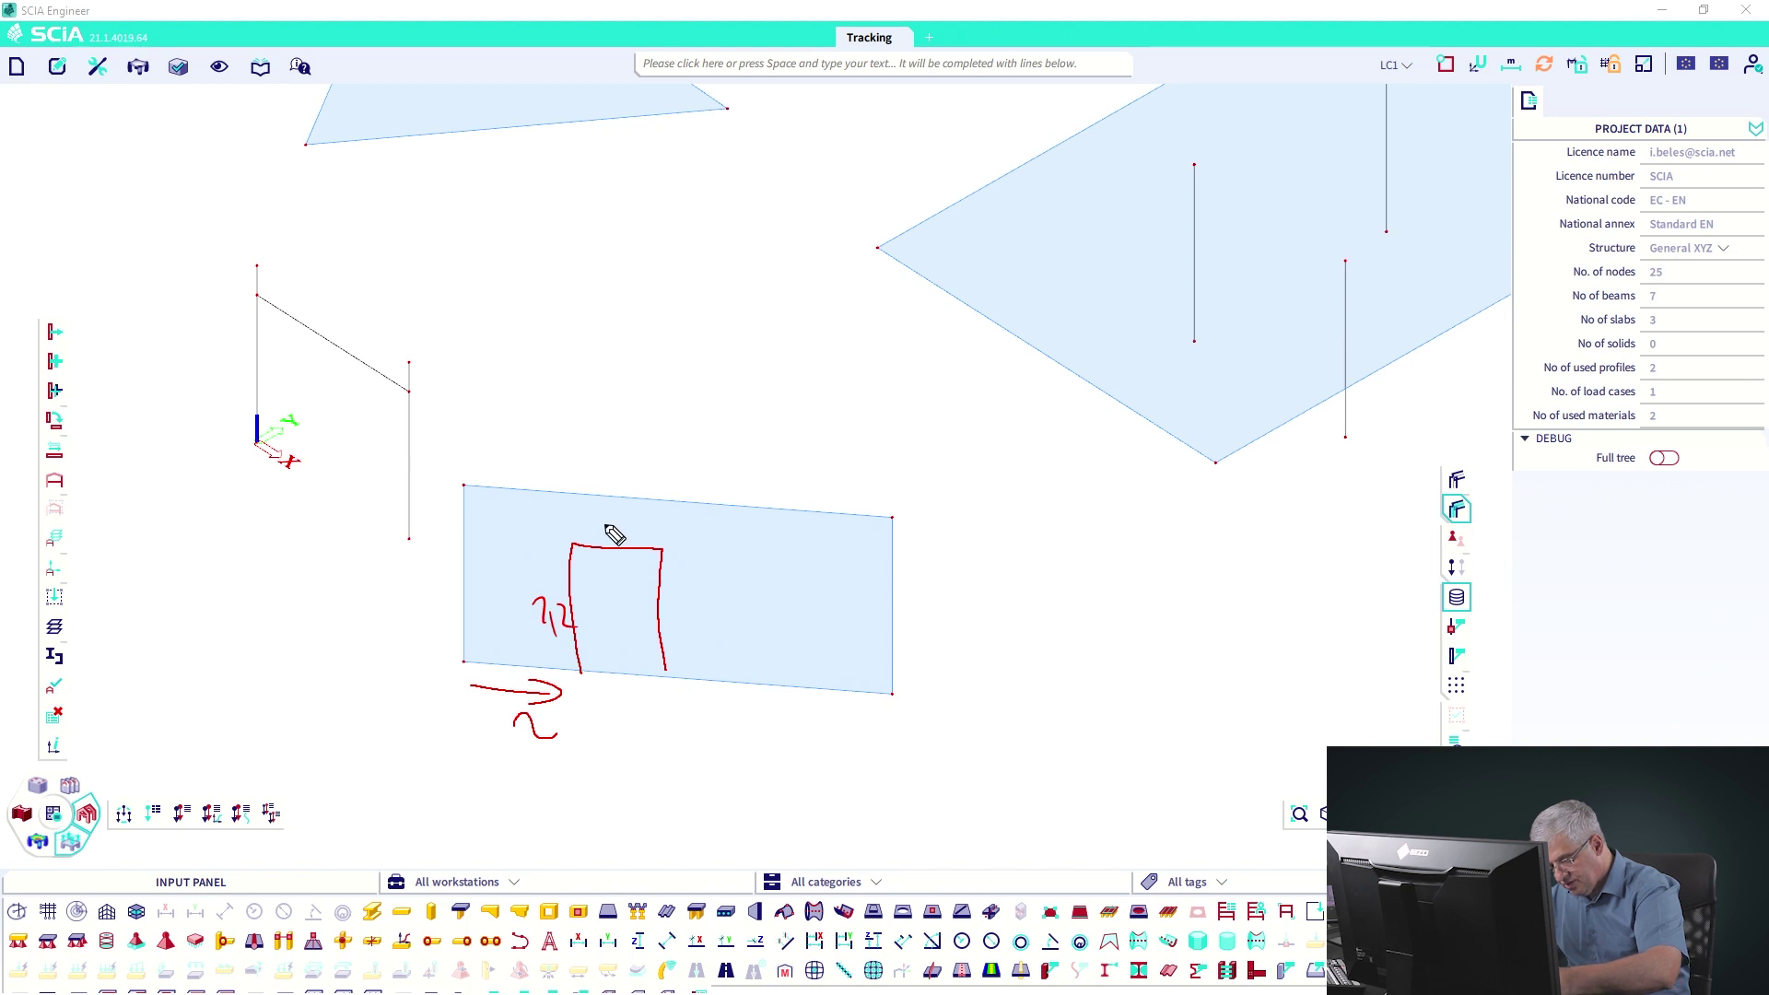
{"action": "left_click_drag", "start_coordinate": [607, 520], "coordinate": [624, 549]}
{"action": "left_click_drag", "start_coordinate": [636, 521], "coordinate": [636, 526]}
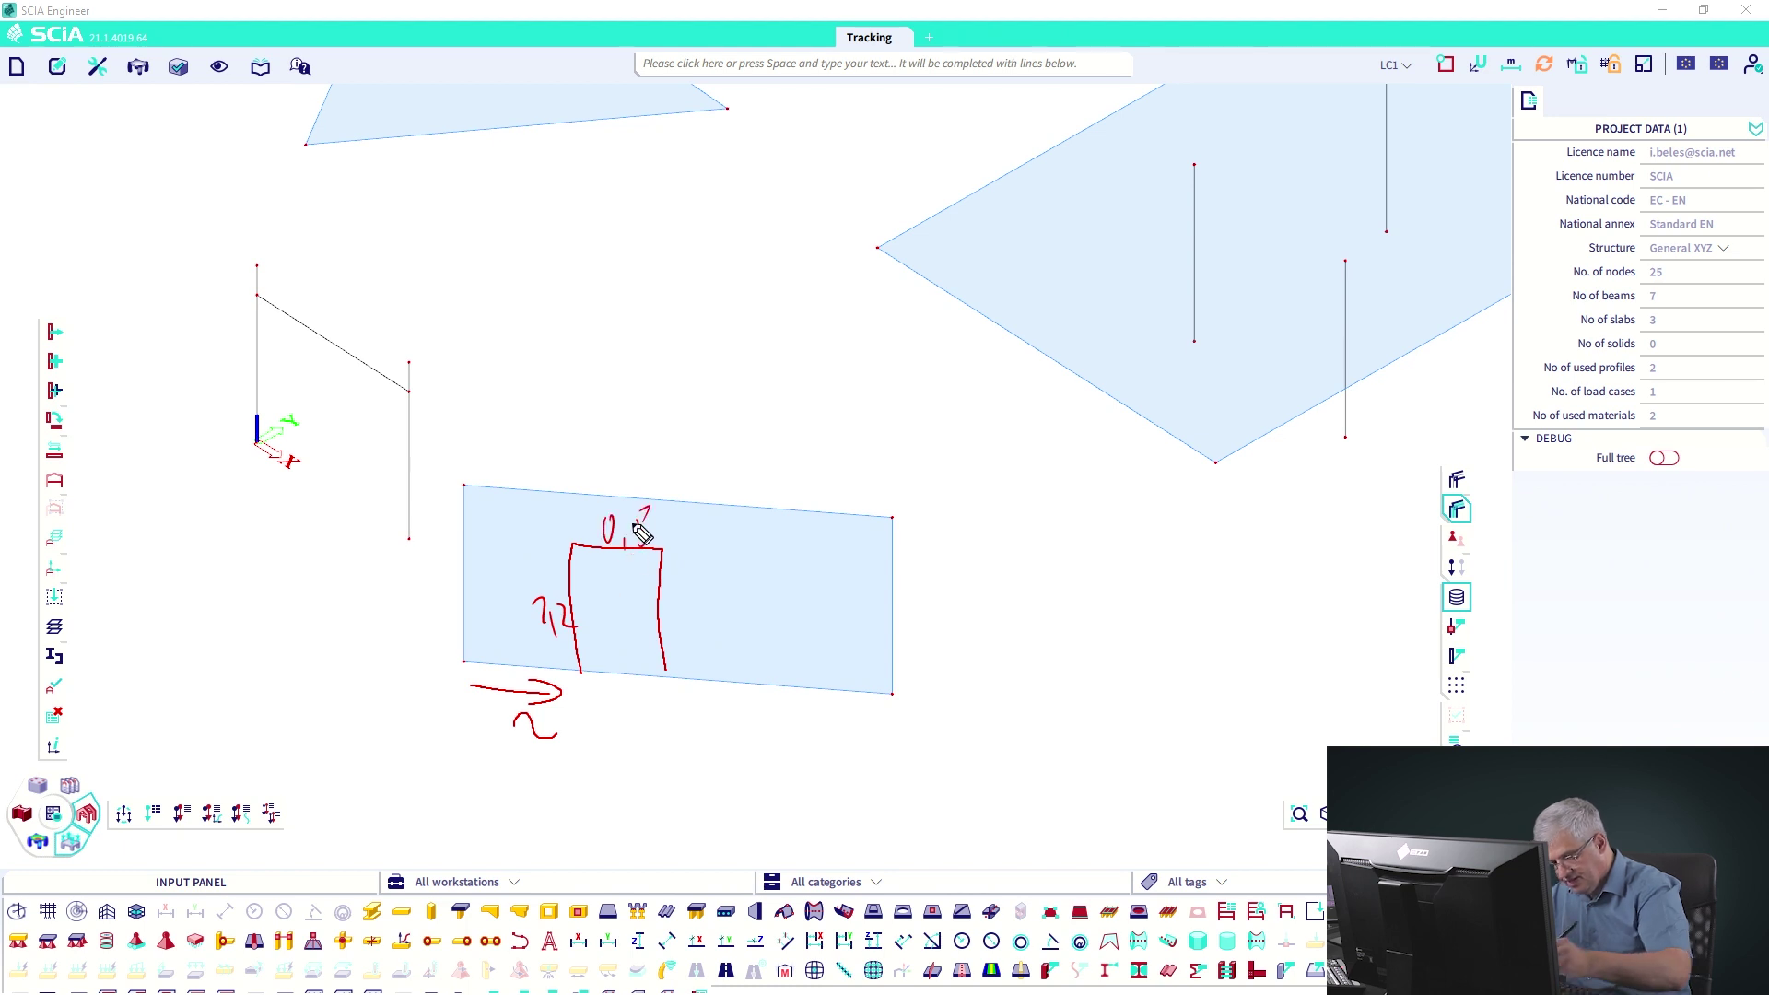
{"action": "mouse_move", "coordinate": [642, 534]}
{"action": "left_mouse_down"}
{"action": "mouse_move", "coordinate": [645, 512]}
{"action": "mouse_move", "coordinate": [638, 537]}
{"action": "left_mouse_up"}
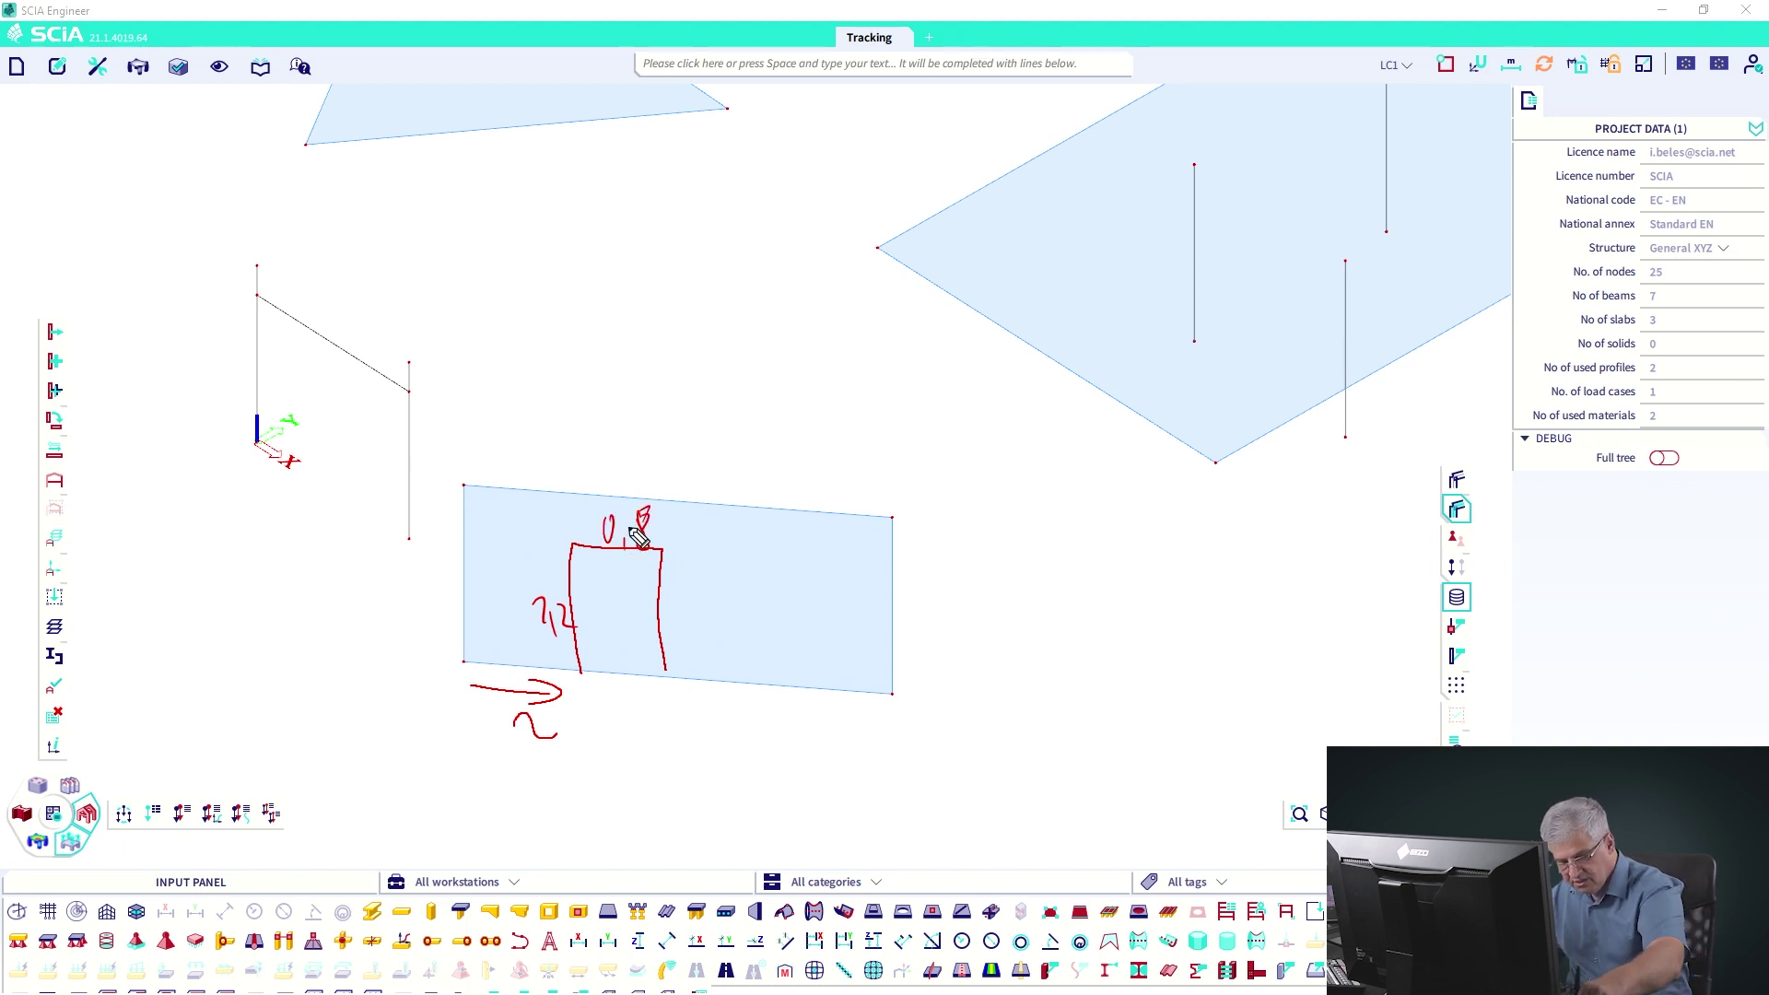
{"action": "key", "text": "Escape"}
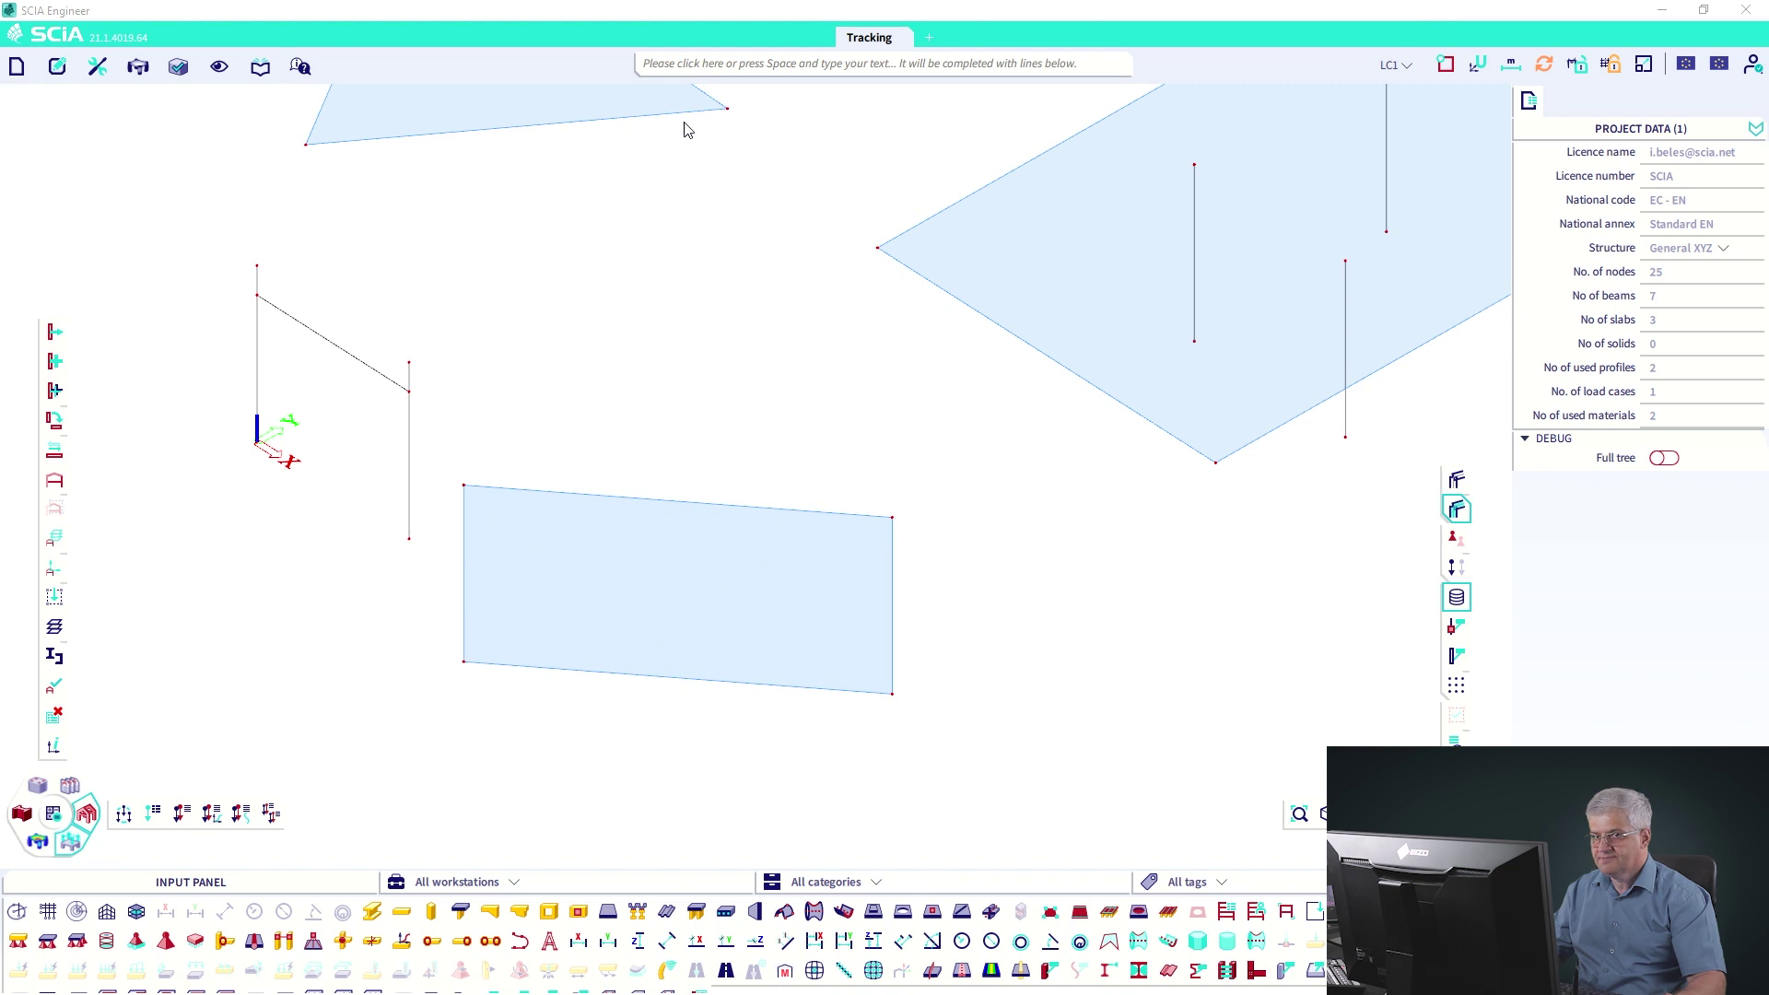
Step: Turn on dot grid snapping and confirm its 0,100 m spacing in X and Y
{"action": "left_click", "coordinate": [1445, 63]}
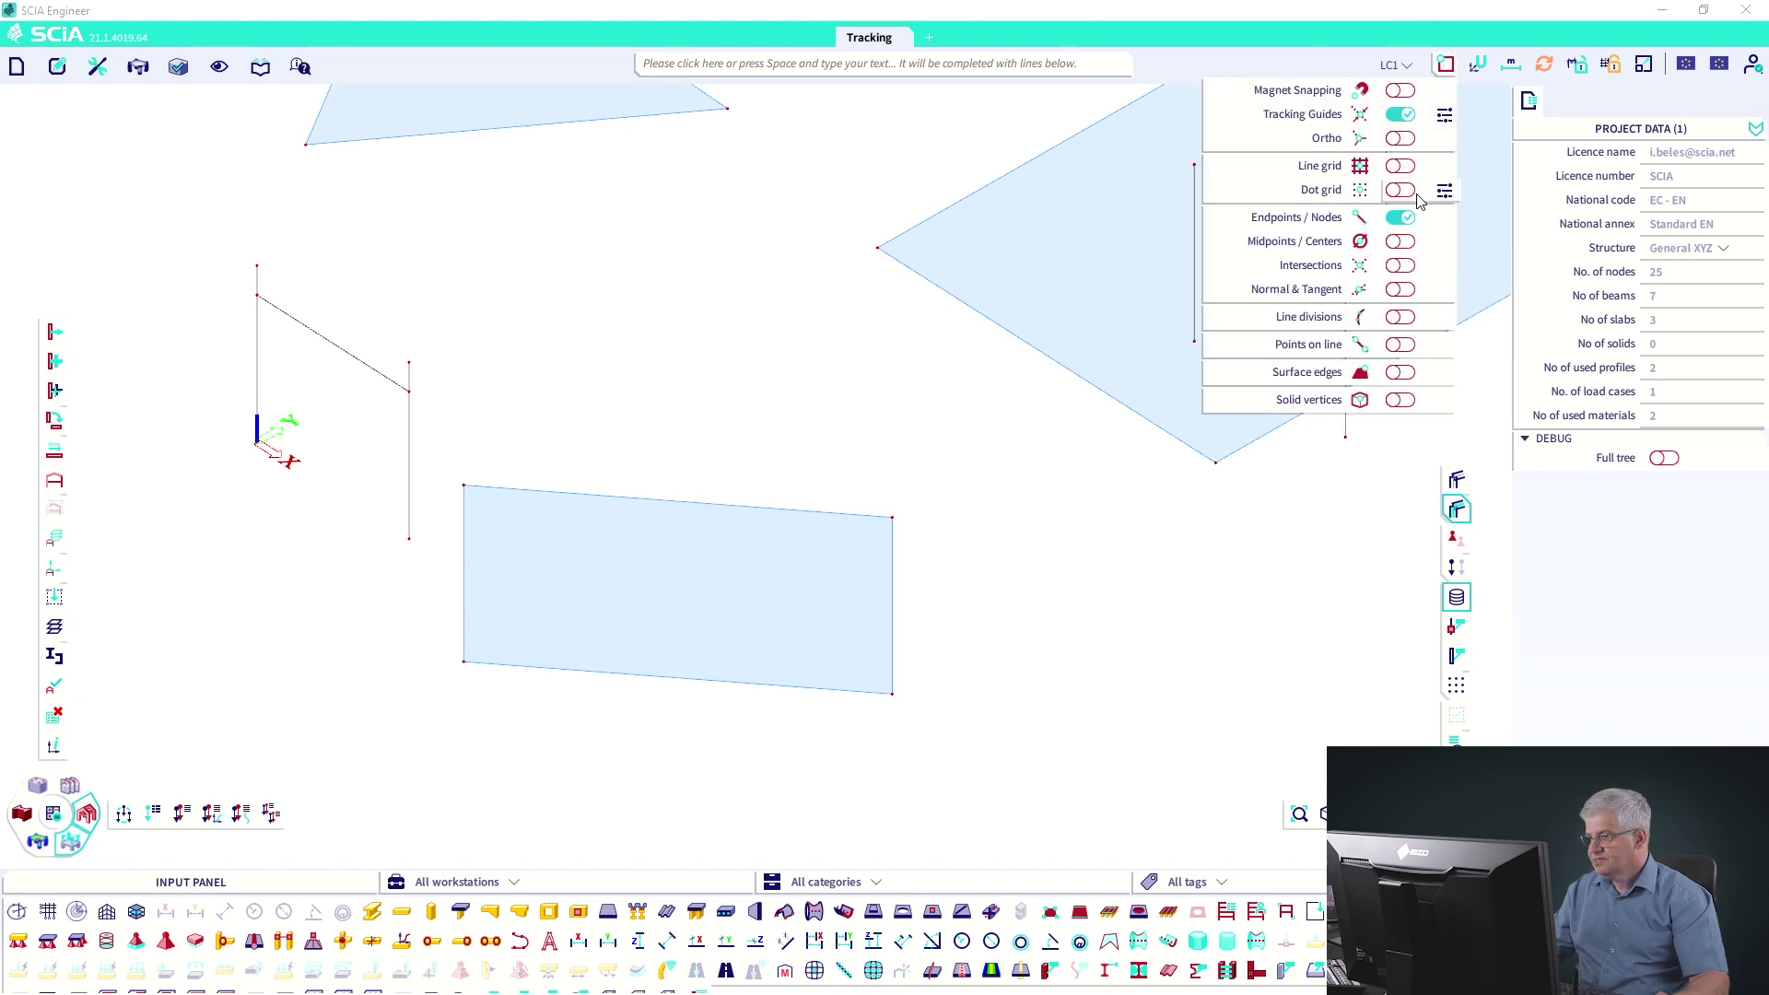
{"action": "left_click", "coordinate": [1406, 193]}
{"action": "left_click", "coordinate": [1445, 64]}
{"action": "left_click", "coordinate": [1401, 191]}
{"action": "left_click", "coordinate": [1443, 190]}
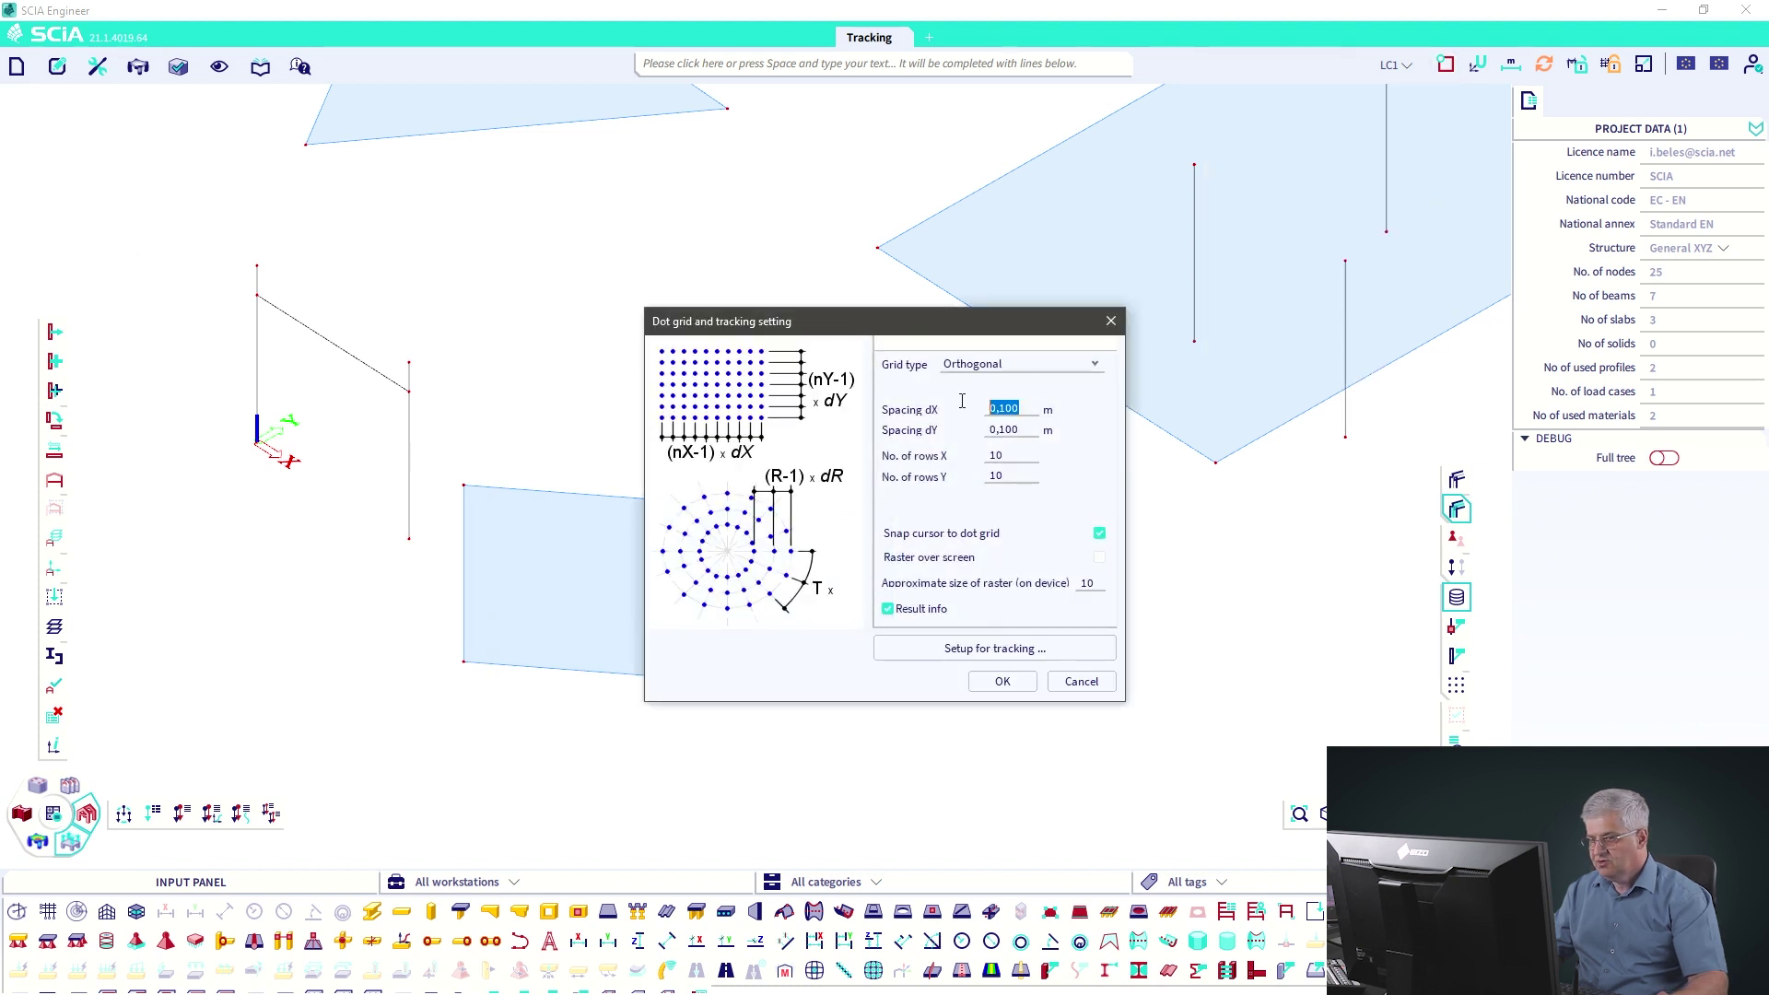
{"action": "left_click", "coordinate": [1026, 429]}
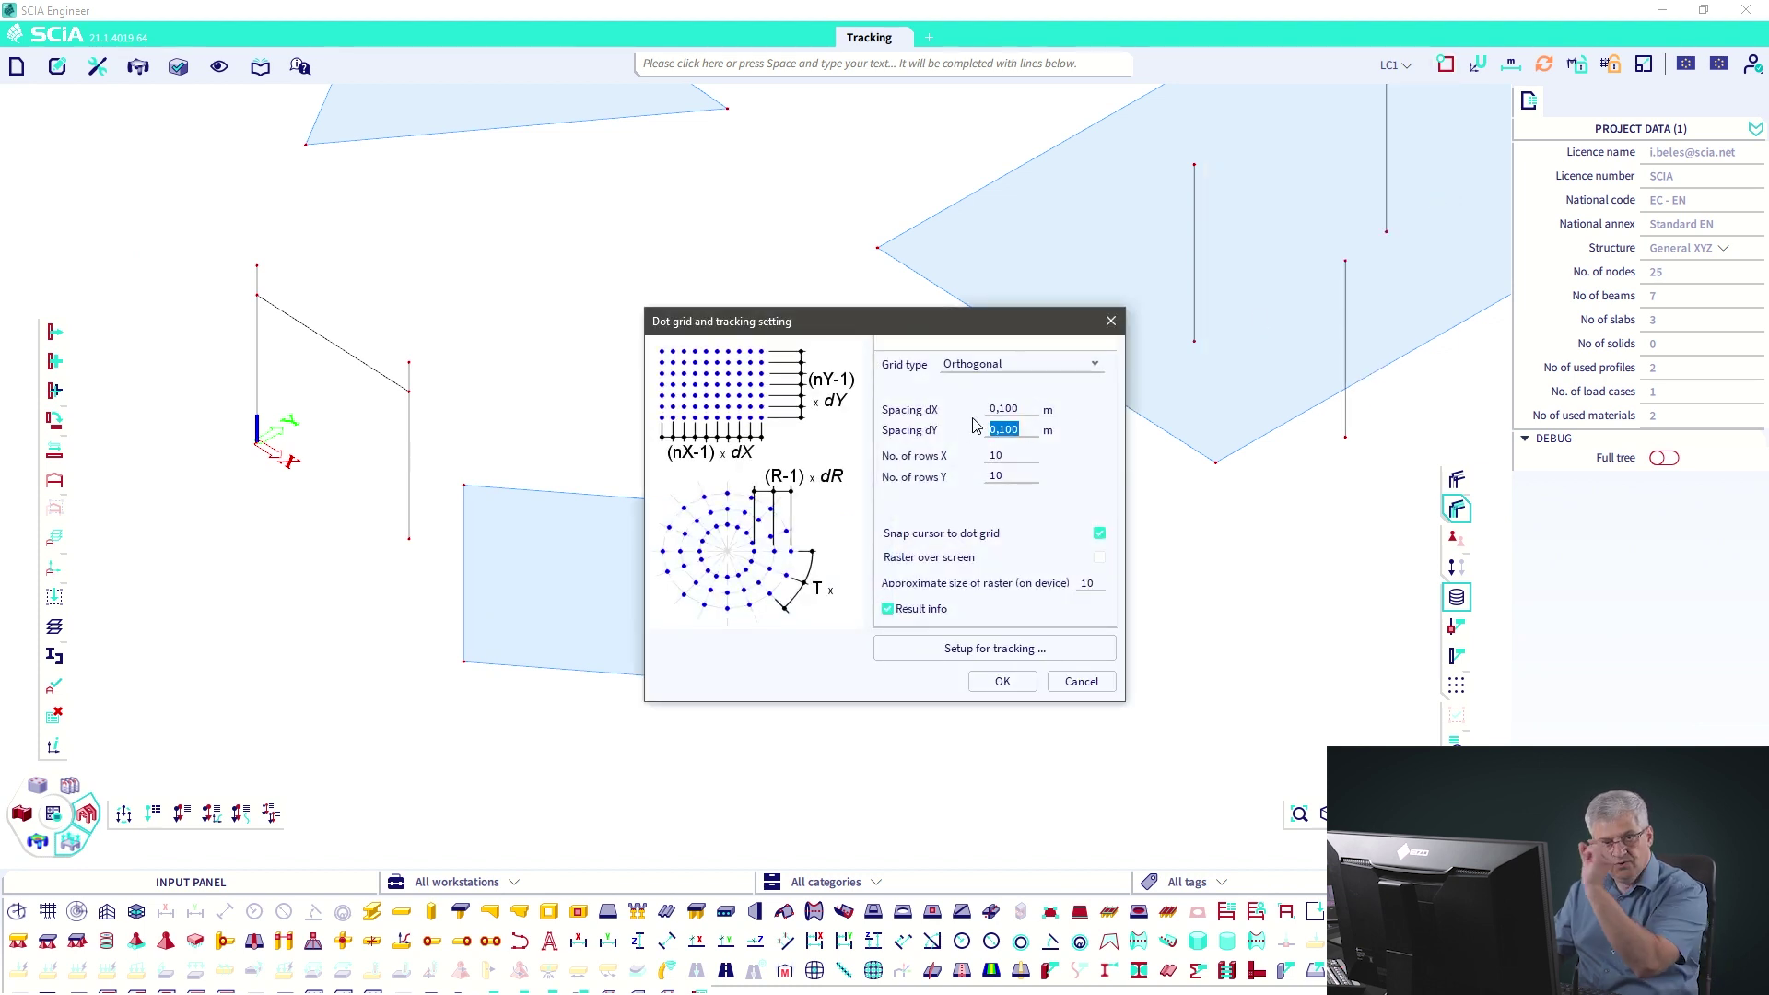
{"action": "left_click", "coordinate": [1004, 683]}
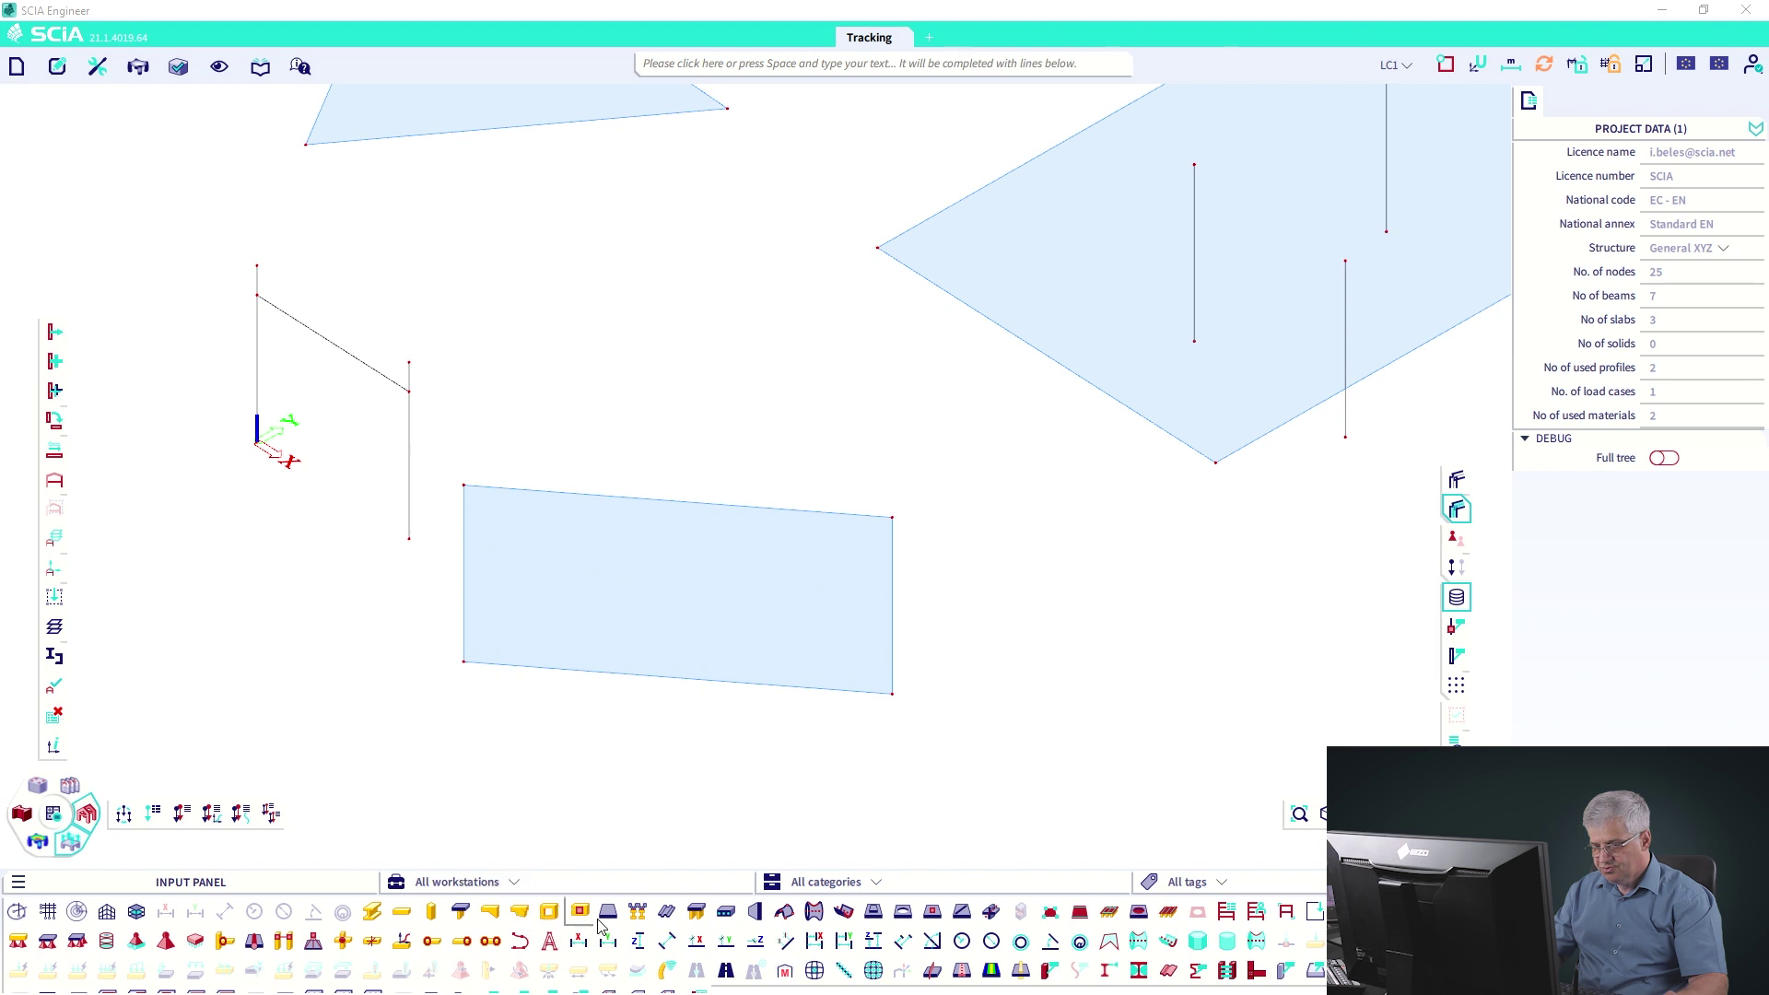
Step: Start an opening on the rectangular wall and accept its properties
{"action": "left_click", "coordinate": [902, 907]}
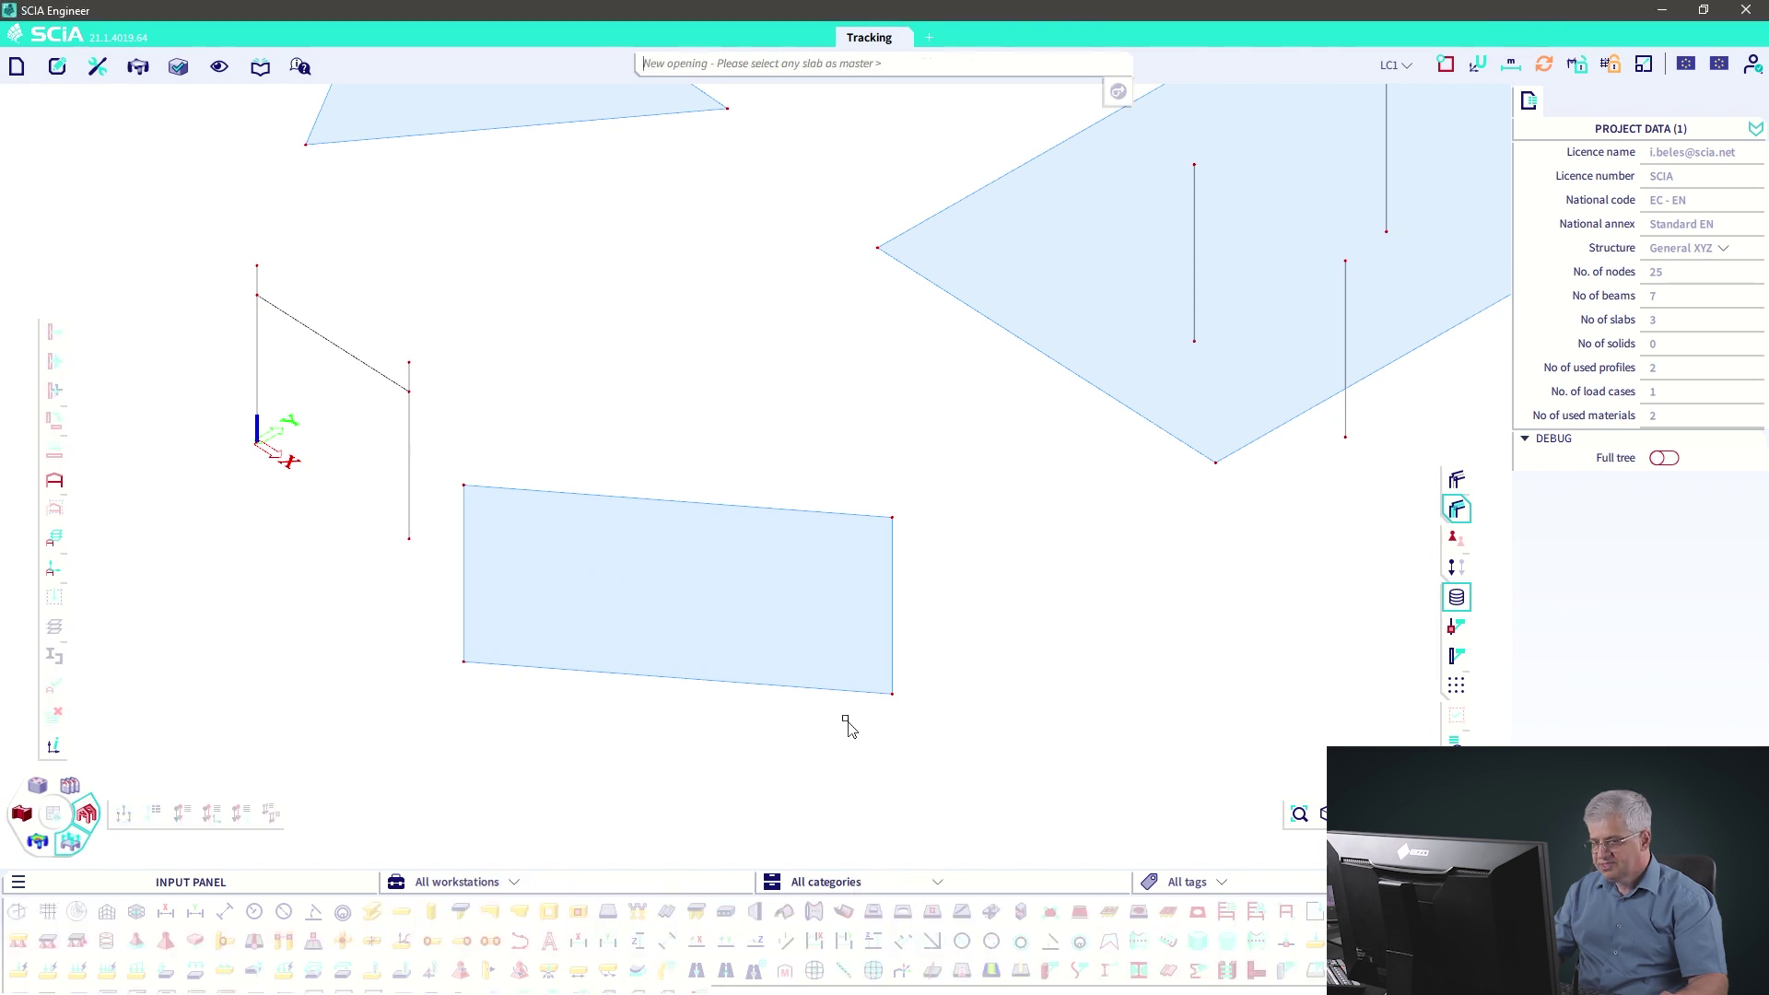
{"action": "left_click", "coordinate": [609, 679]}
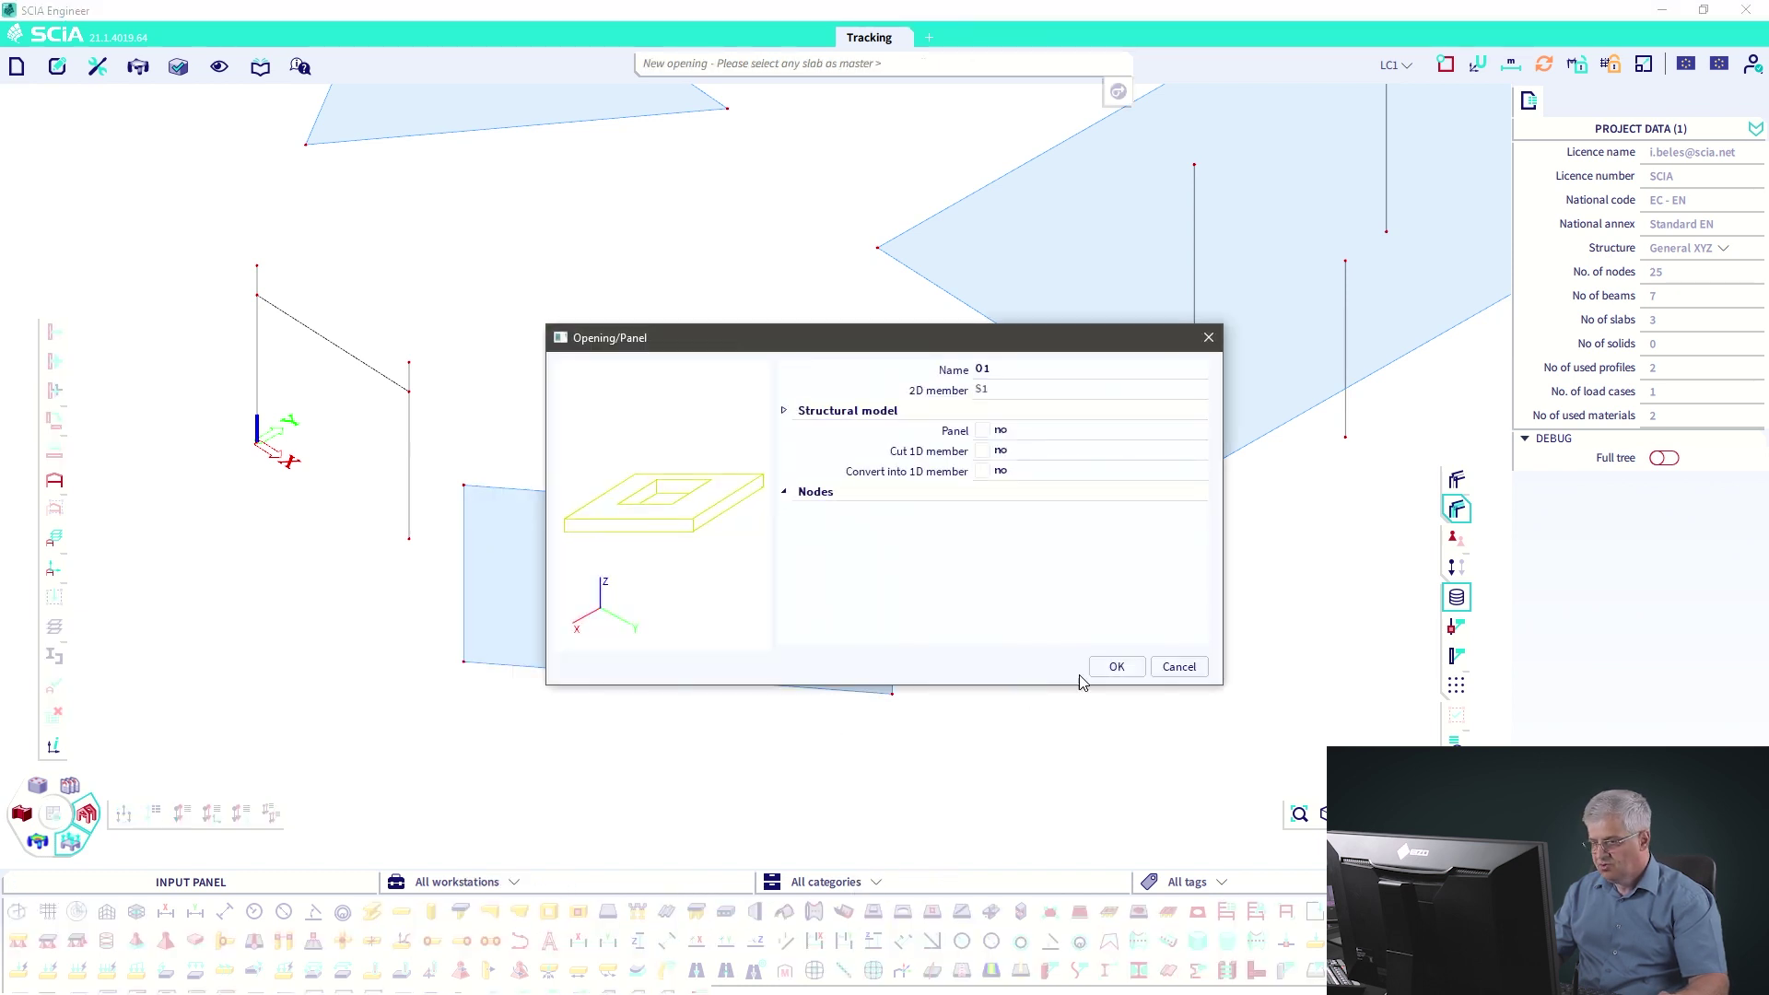
{"action": "left_click", "coordinate": [1115, 666]}
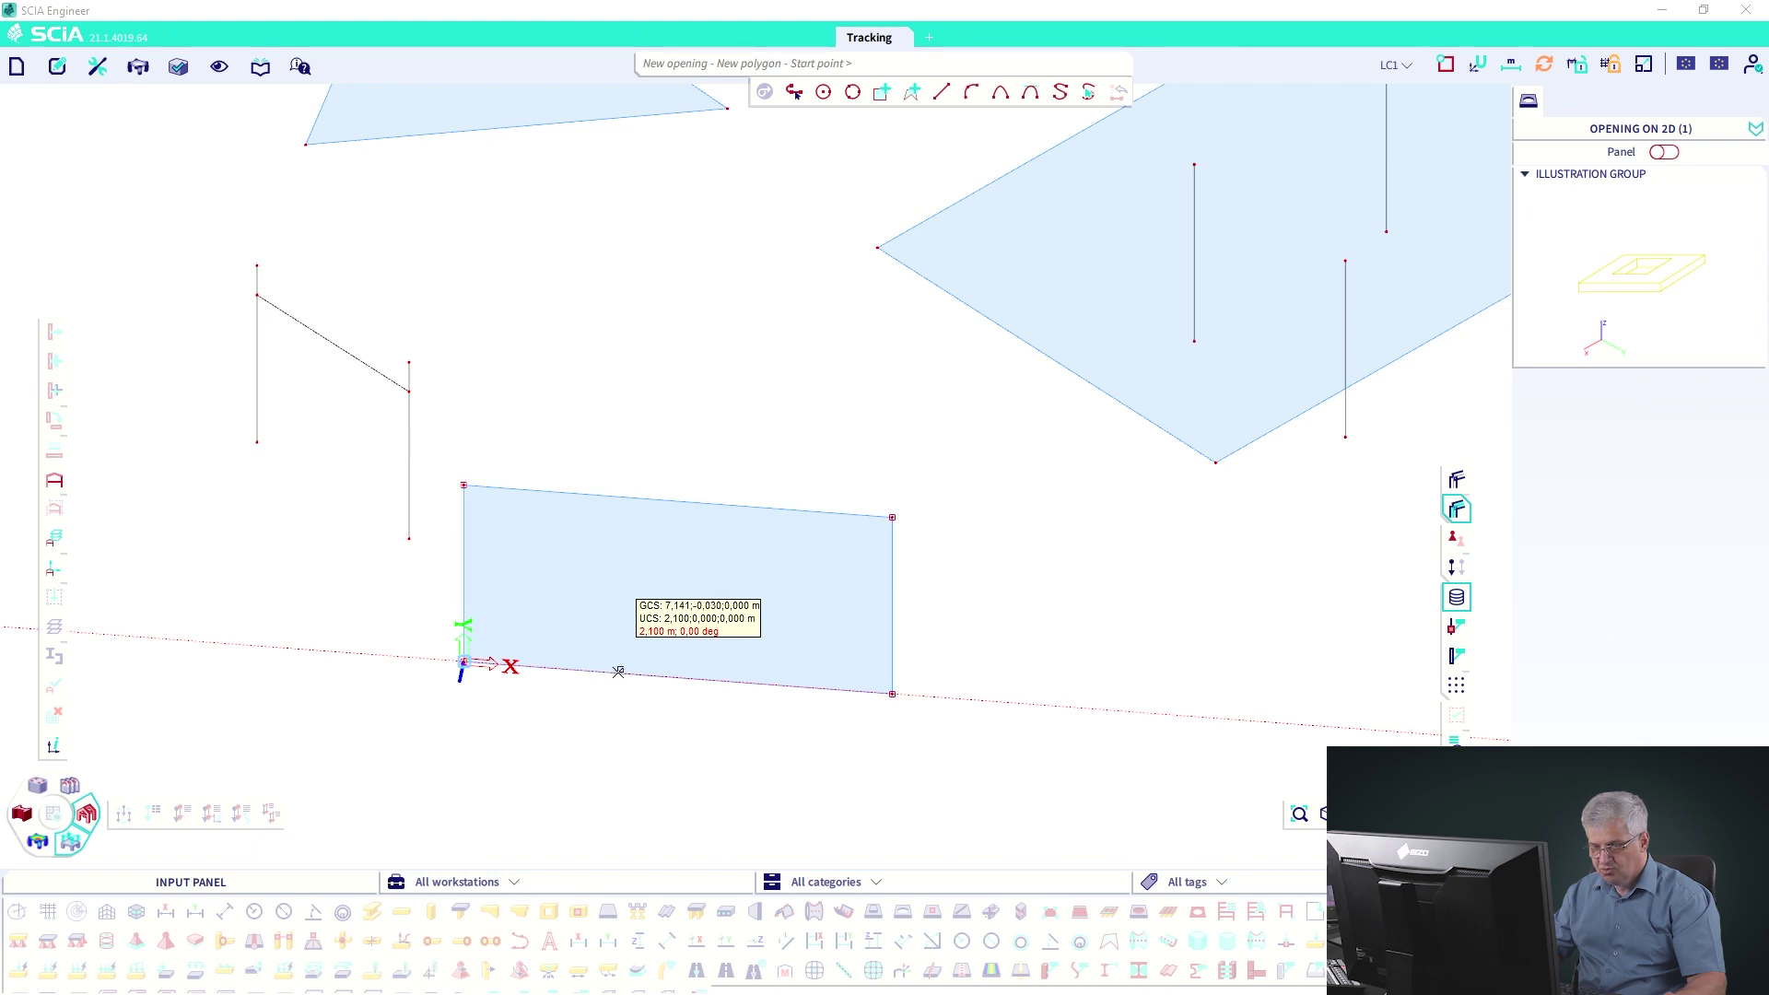
Step: Draw the door outline up from the wall's bottom edge and close it to cut the opening
{"action": "left_click", "coordinate": [610, 671]}
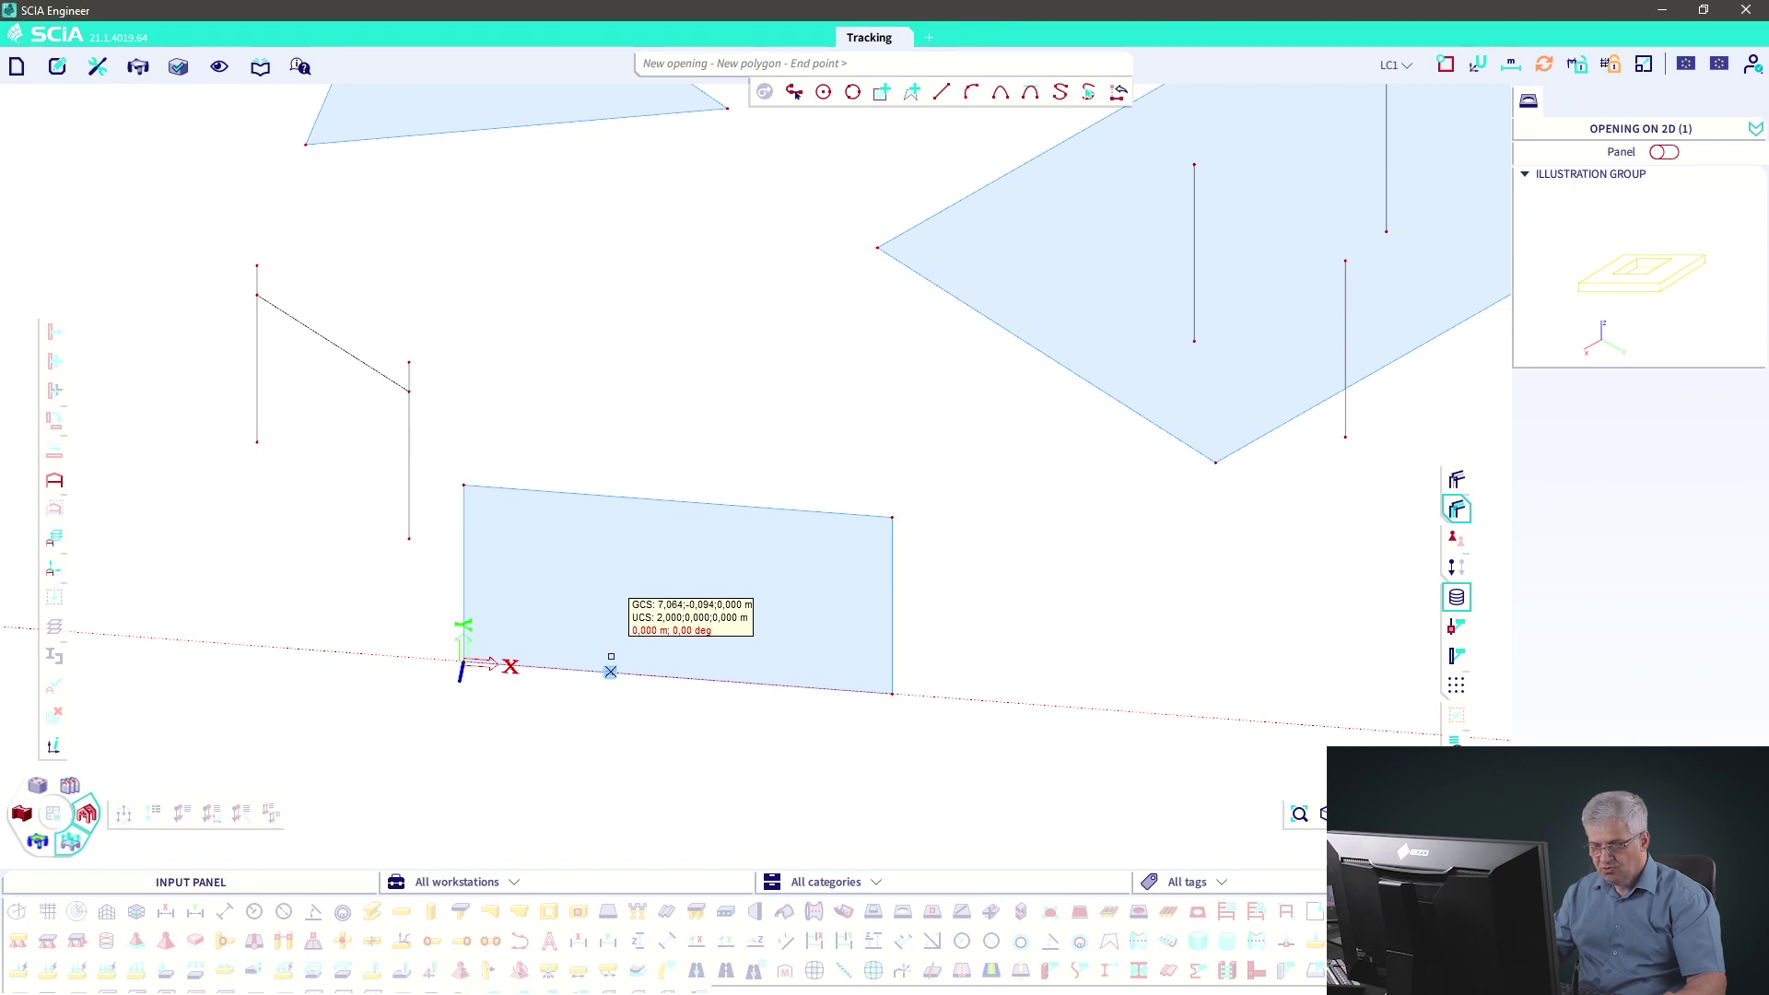
{"action": "left_click", "coordinate": [610, 545]}
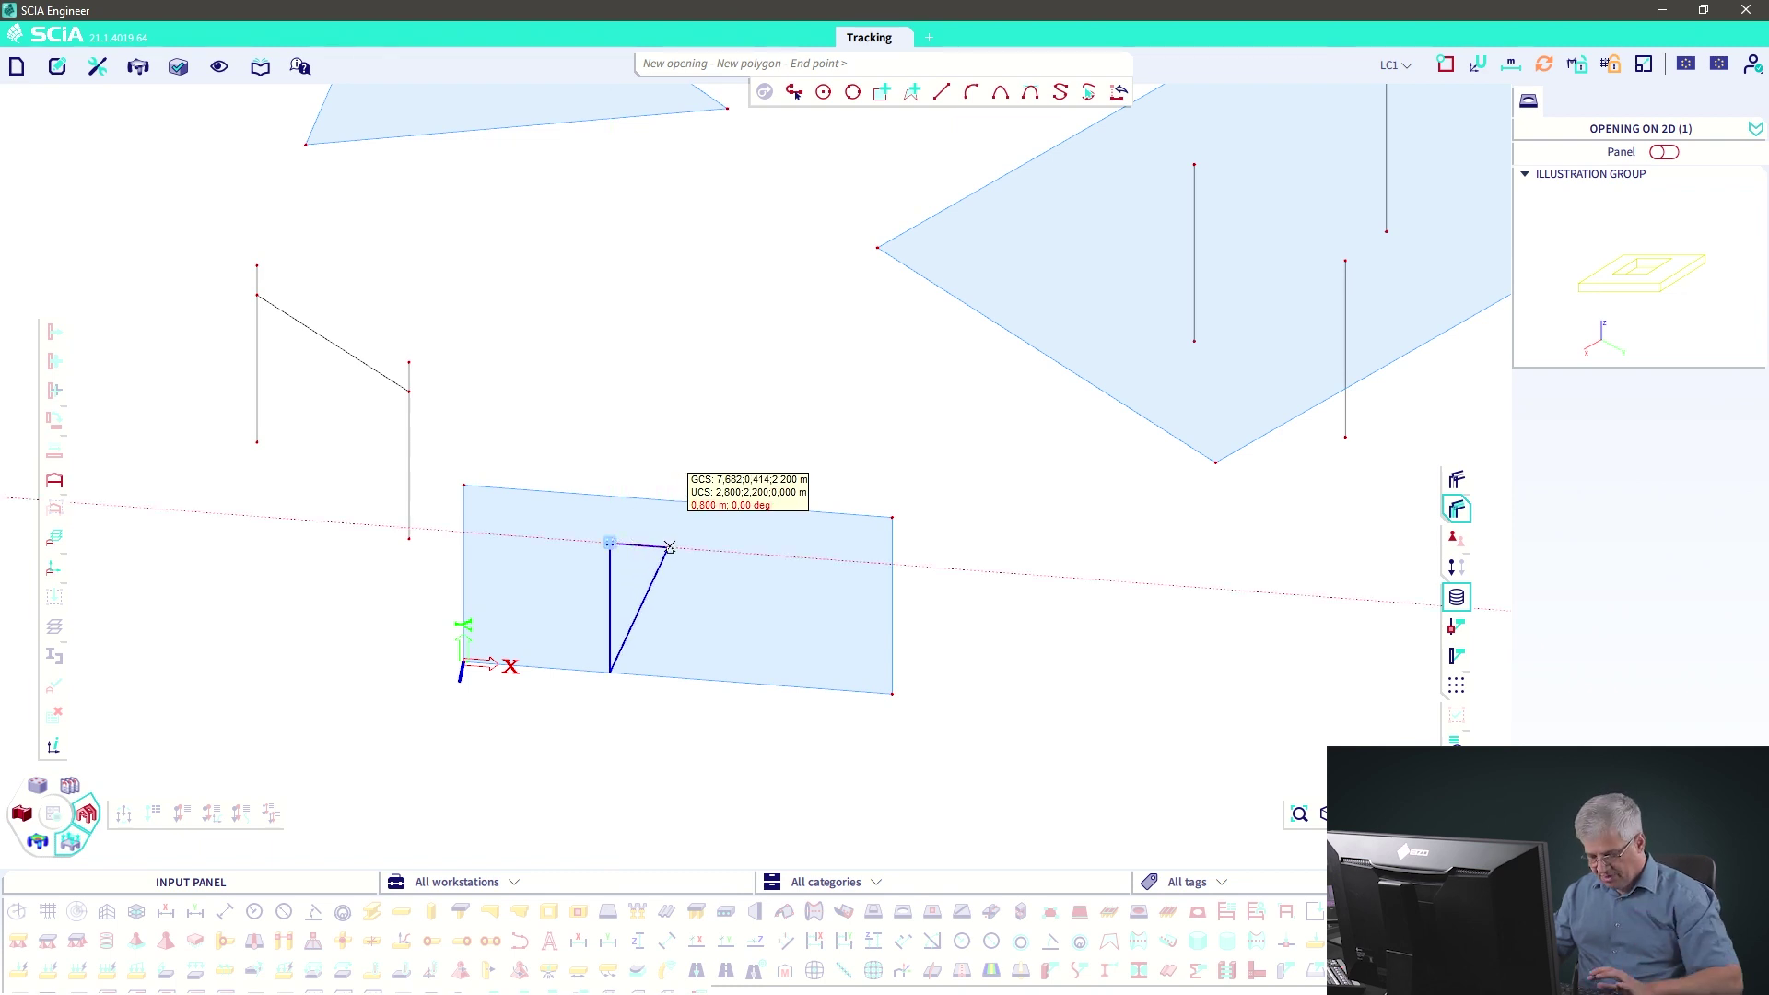
{"action": "type", "text": "0,8"}
{"action": "key", "text": "Return"}
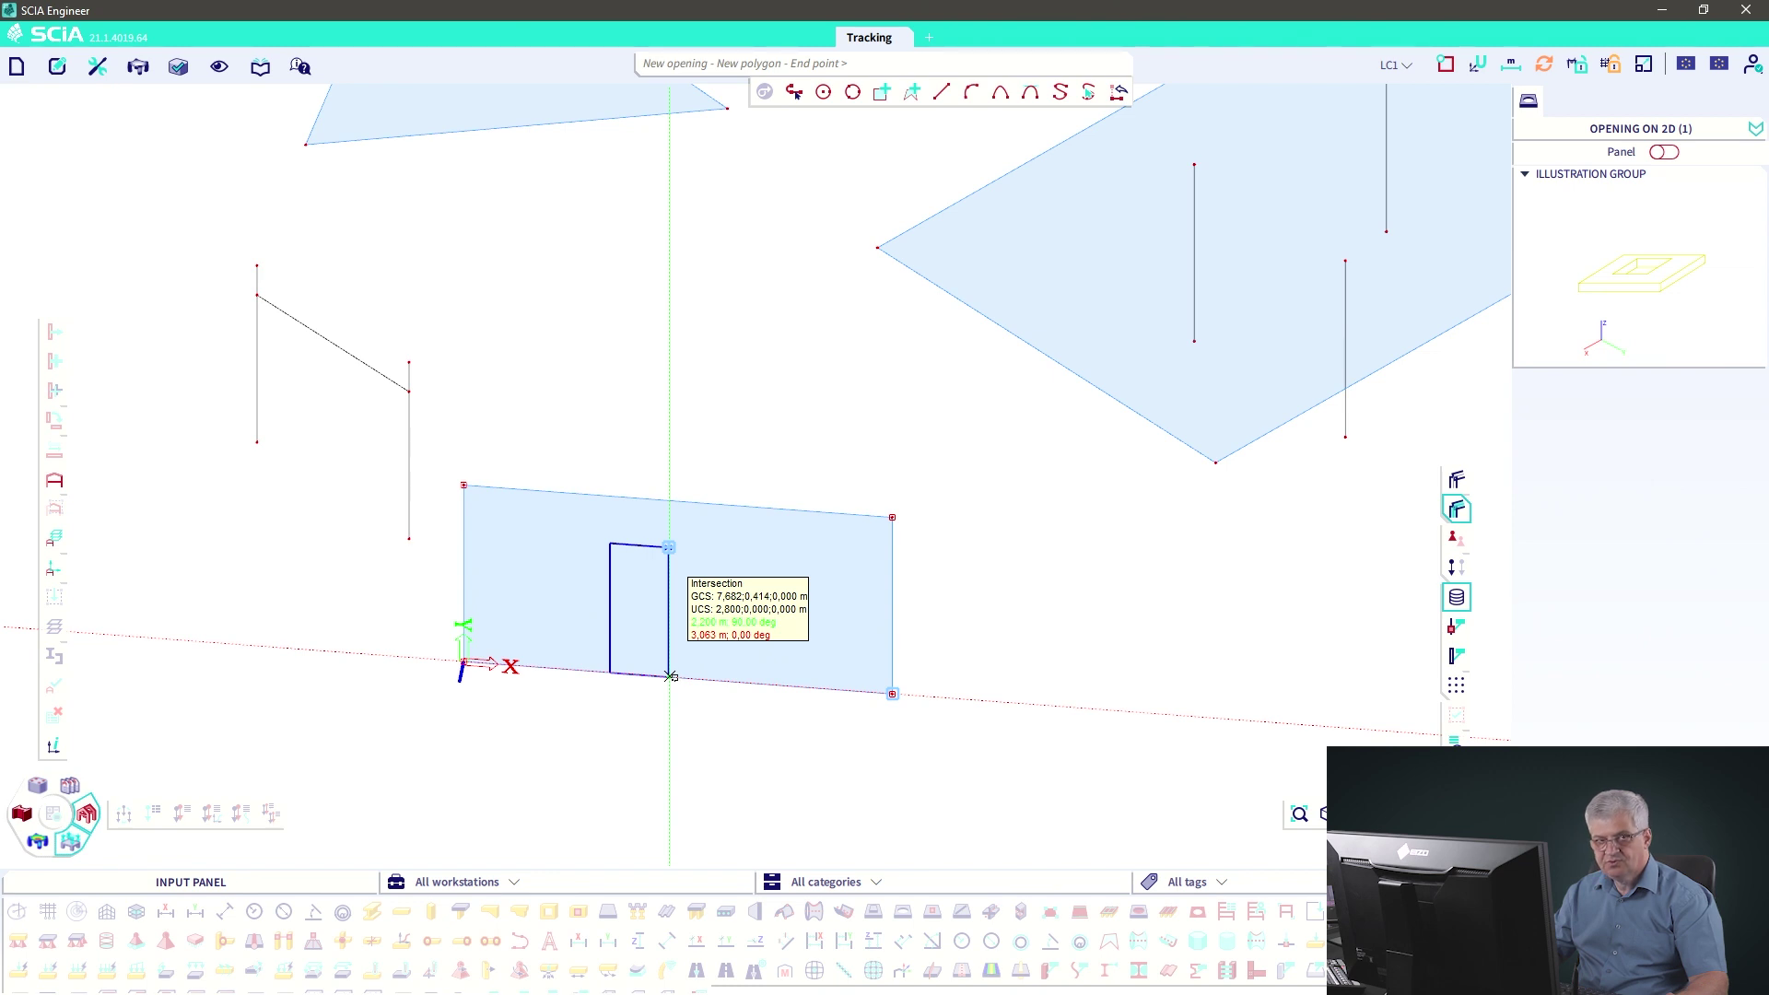
{"action": "left_click", "coordinate": [671, 677]}
{"action": "key", "text": "Escape"}
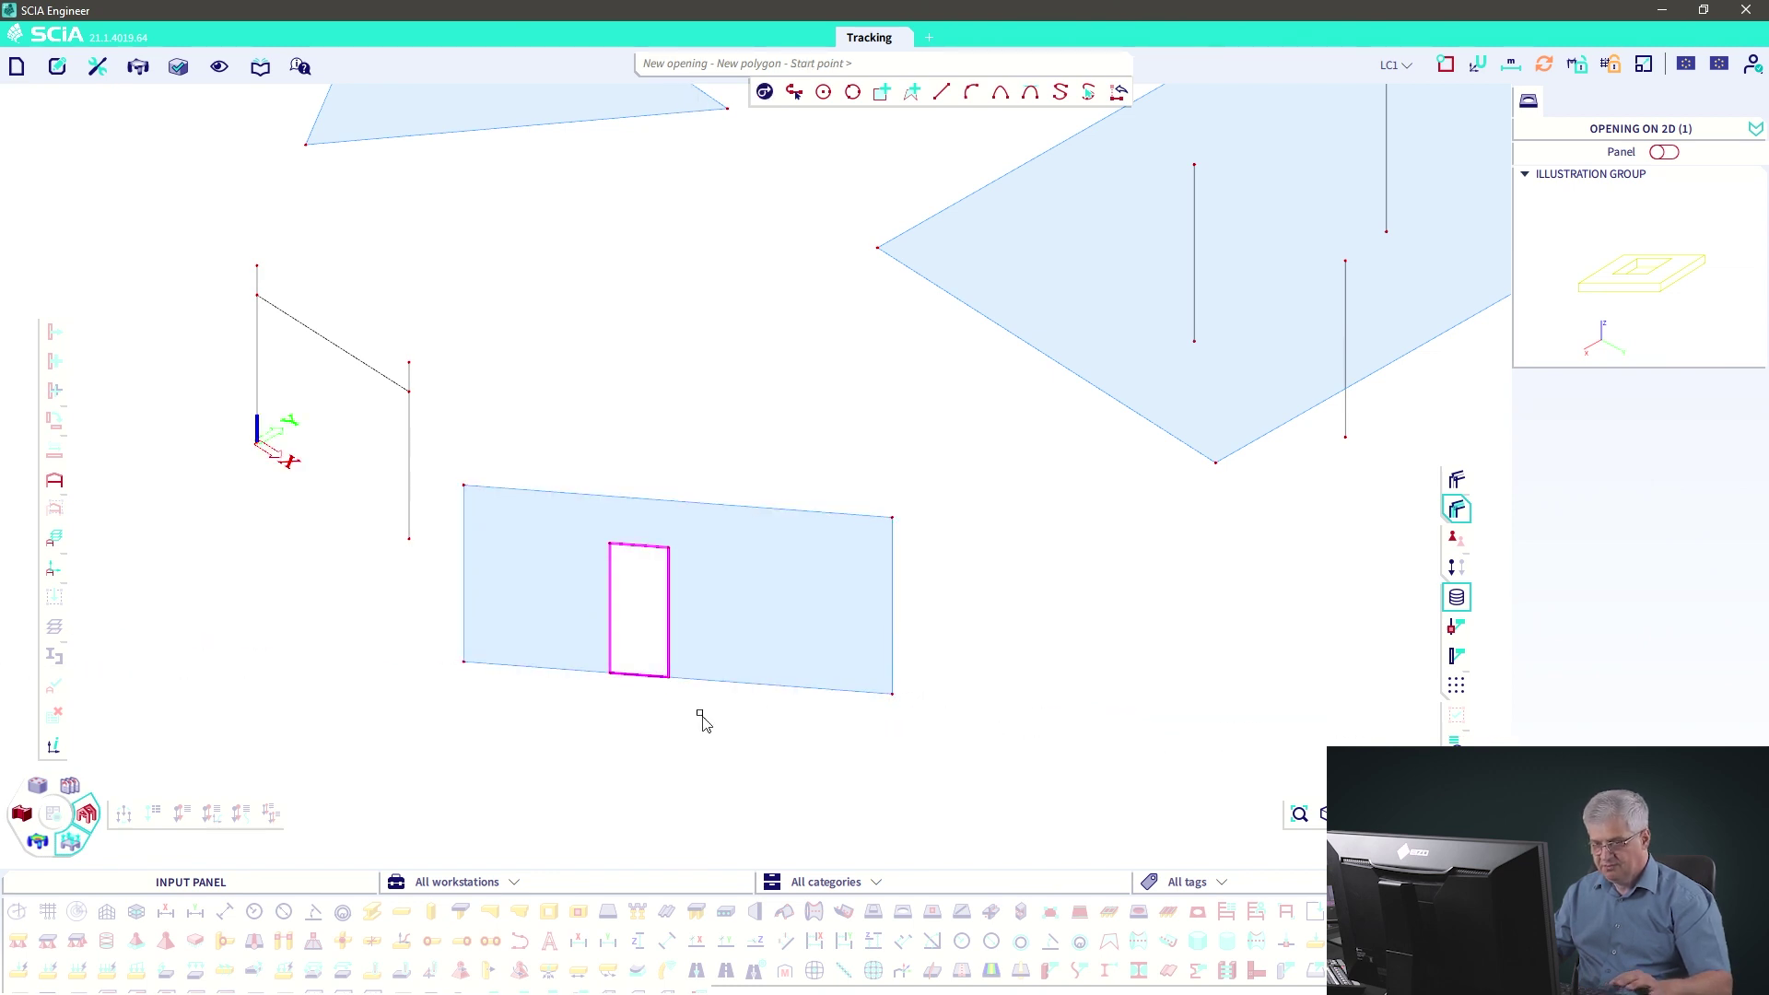
{"action": "key", "text": "Escape"}
{"action": "key", "text": "Escape"}
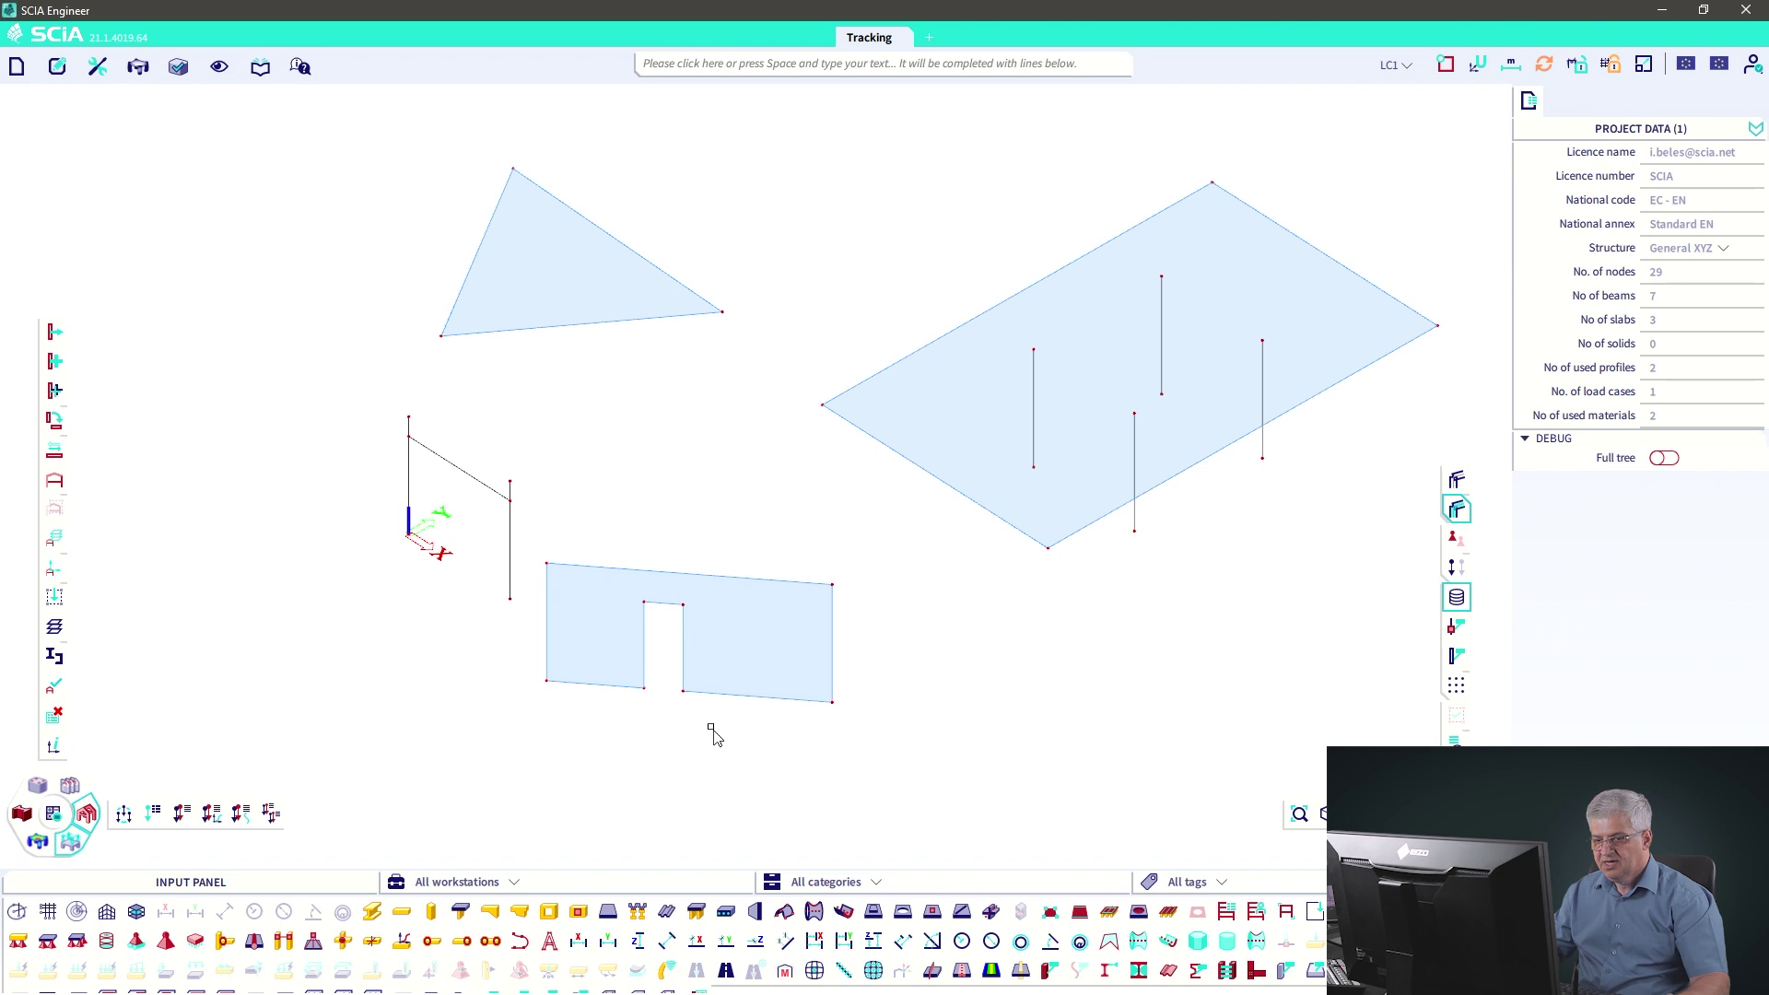
{"action": "middle_click_drag", "start_coordinate": [714, 735], "coordinate": [700, 755]}
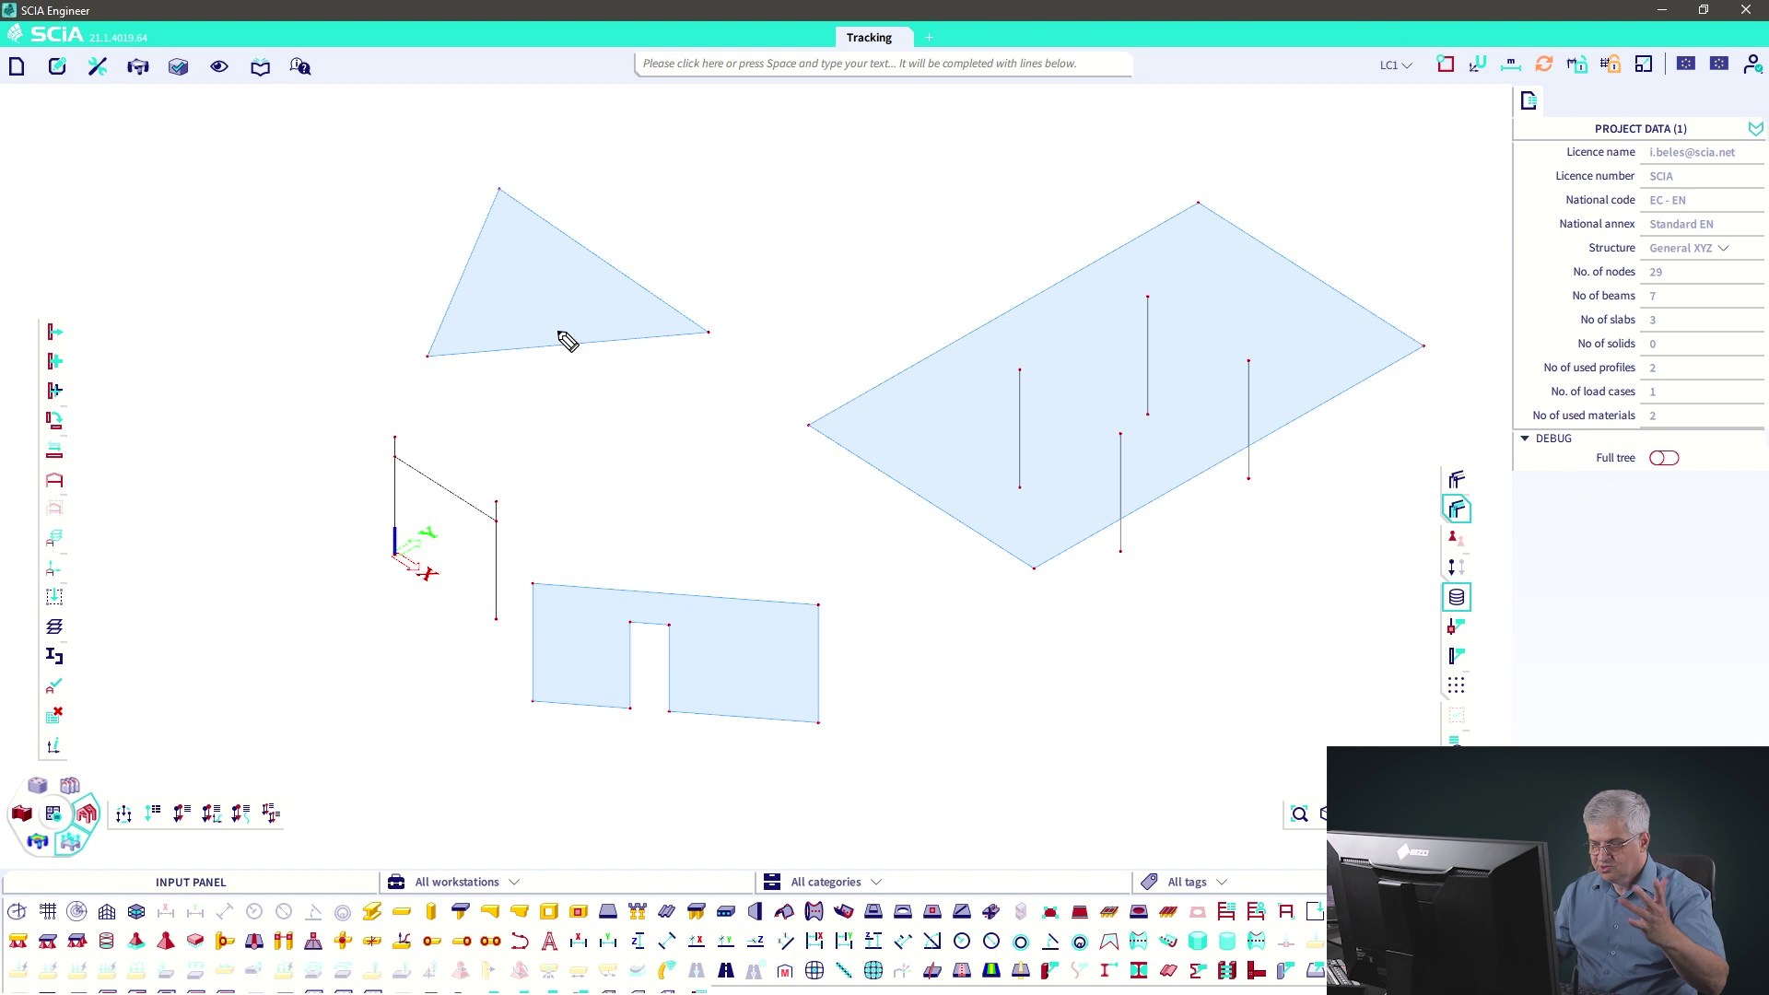
{"action": "left_click_drag", "start_coordinate": [439, 360], "coordinate": [489, 361]}
{"action": "left_click_drag", "start_coordinate": [711, 337], "coordinate": [682, 350]}
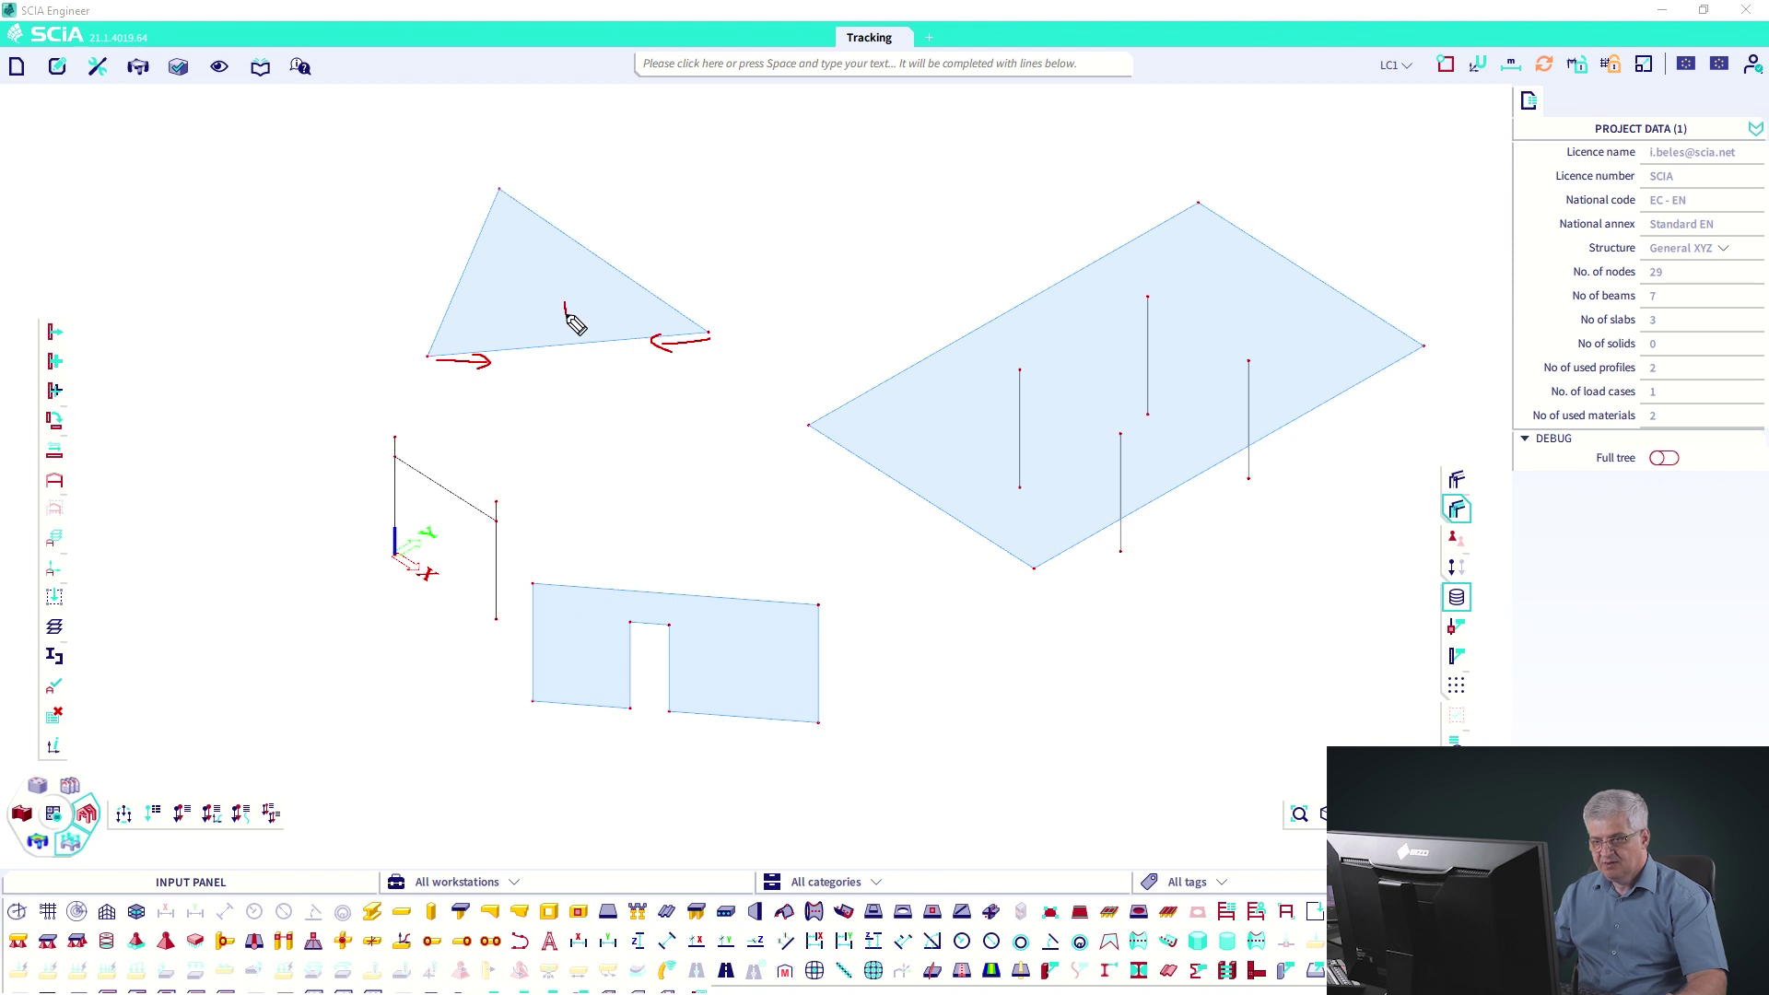
{"action": "left_click_drag", "start_coordinate": [566, 307], "coordinate": [576, 366]}
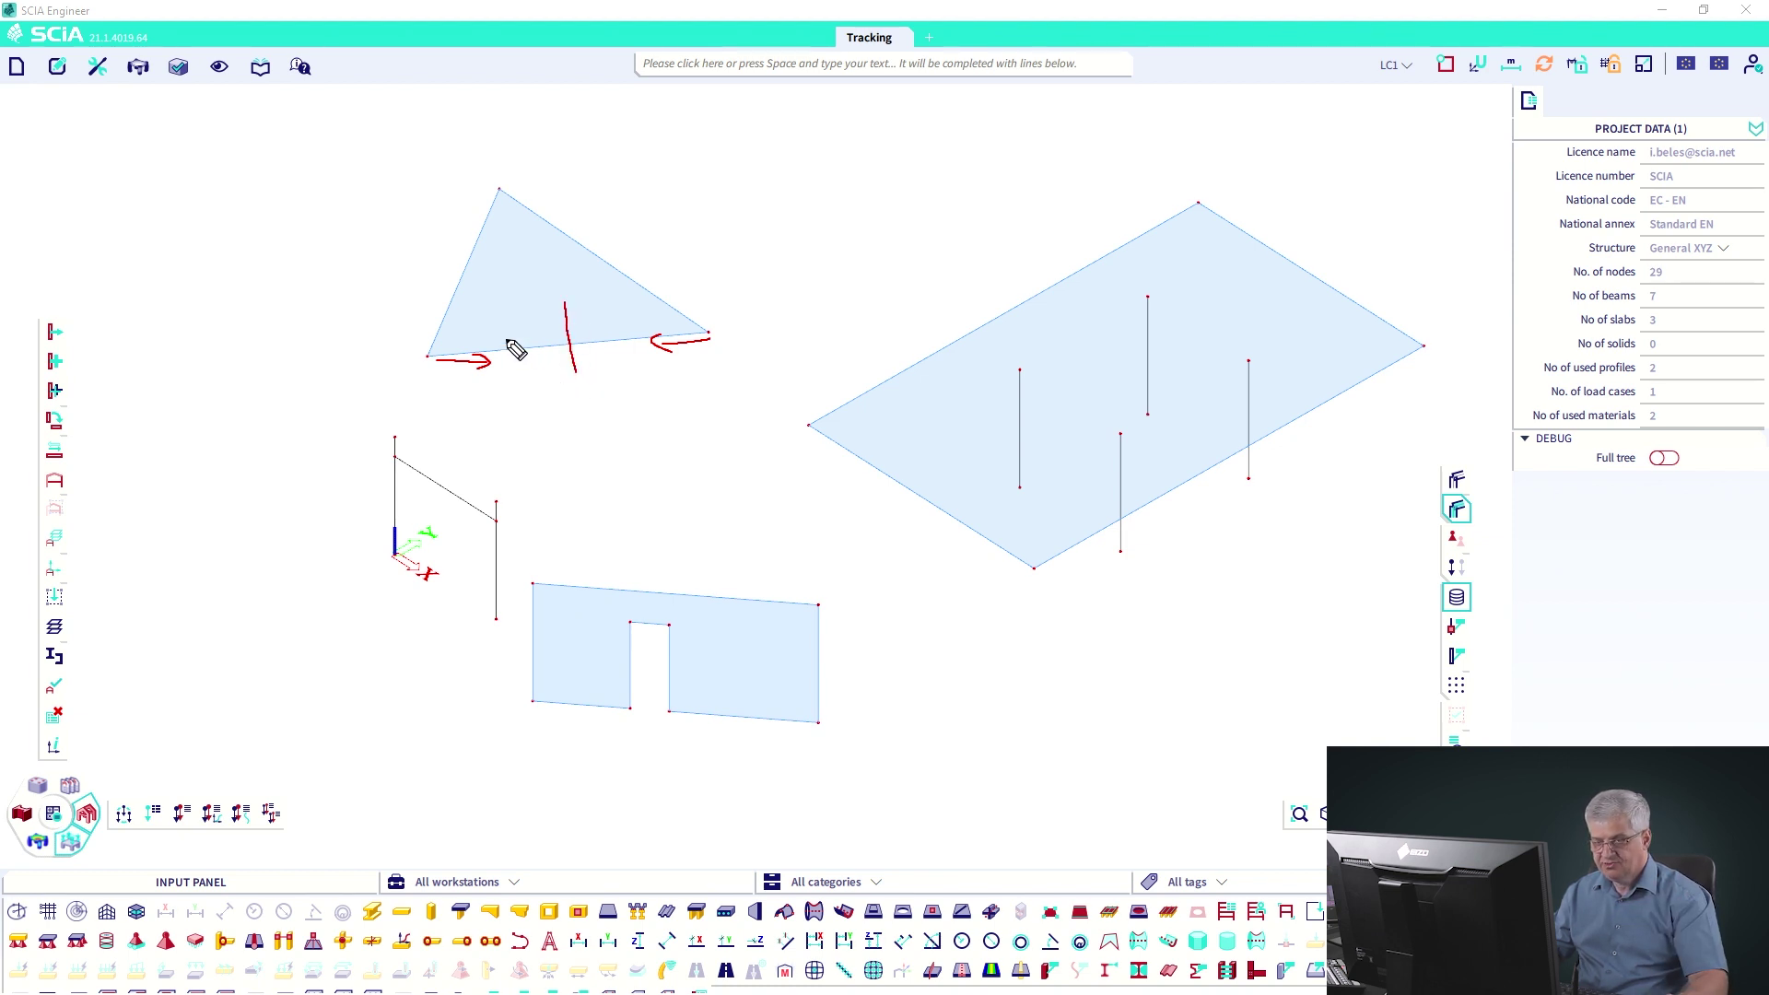
{"action": "left_click_drag", "start_coordinate": [503, 342], "coordinate": [525, 328]}
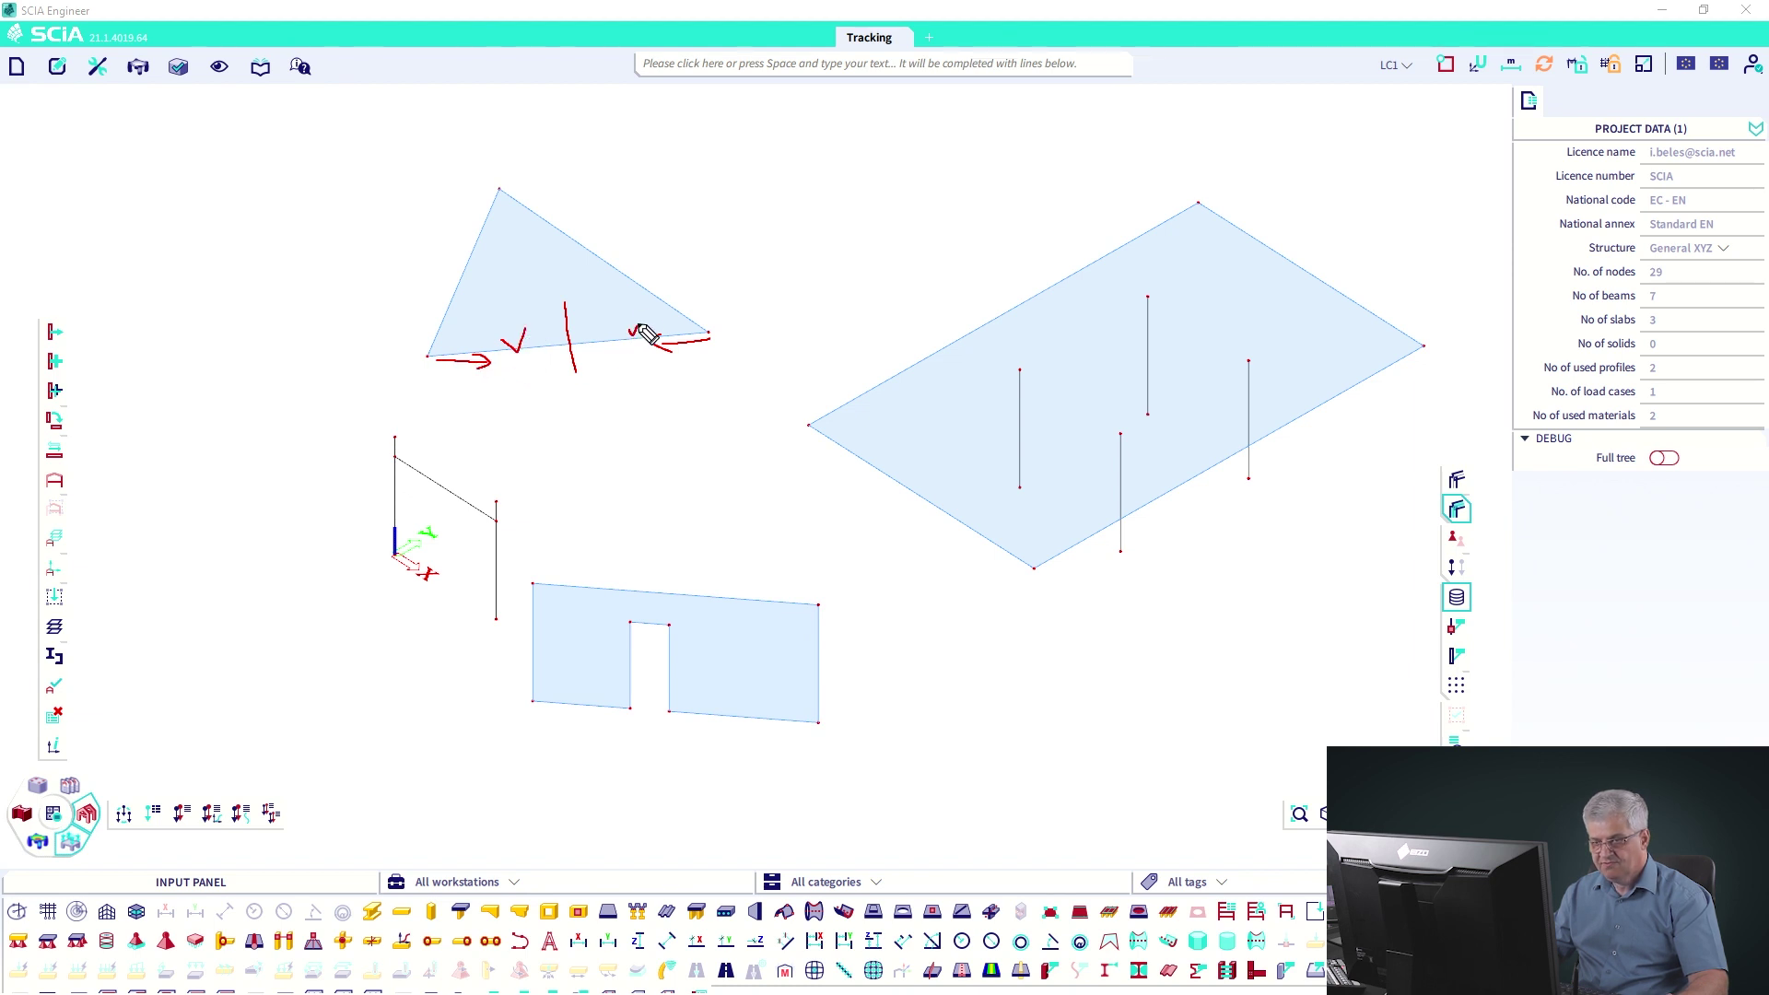
{"action": "key", "text": "e"}
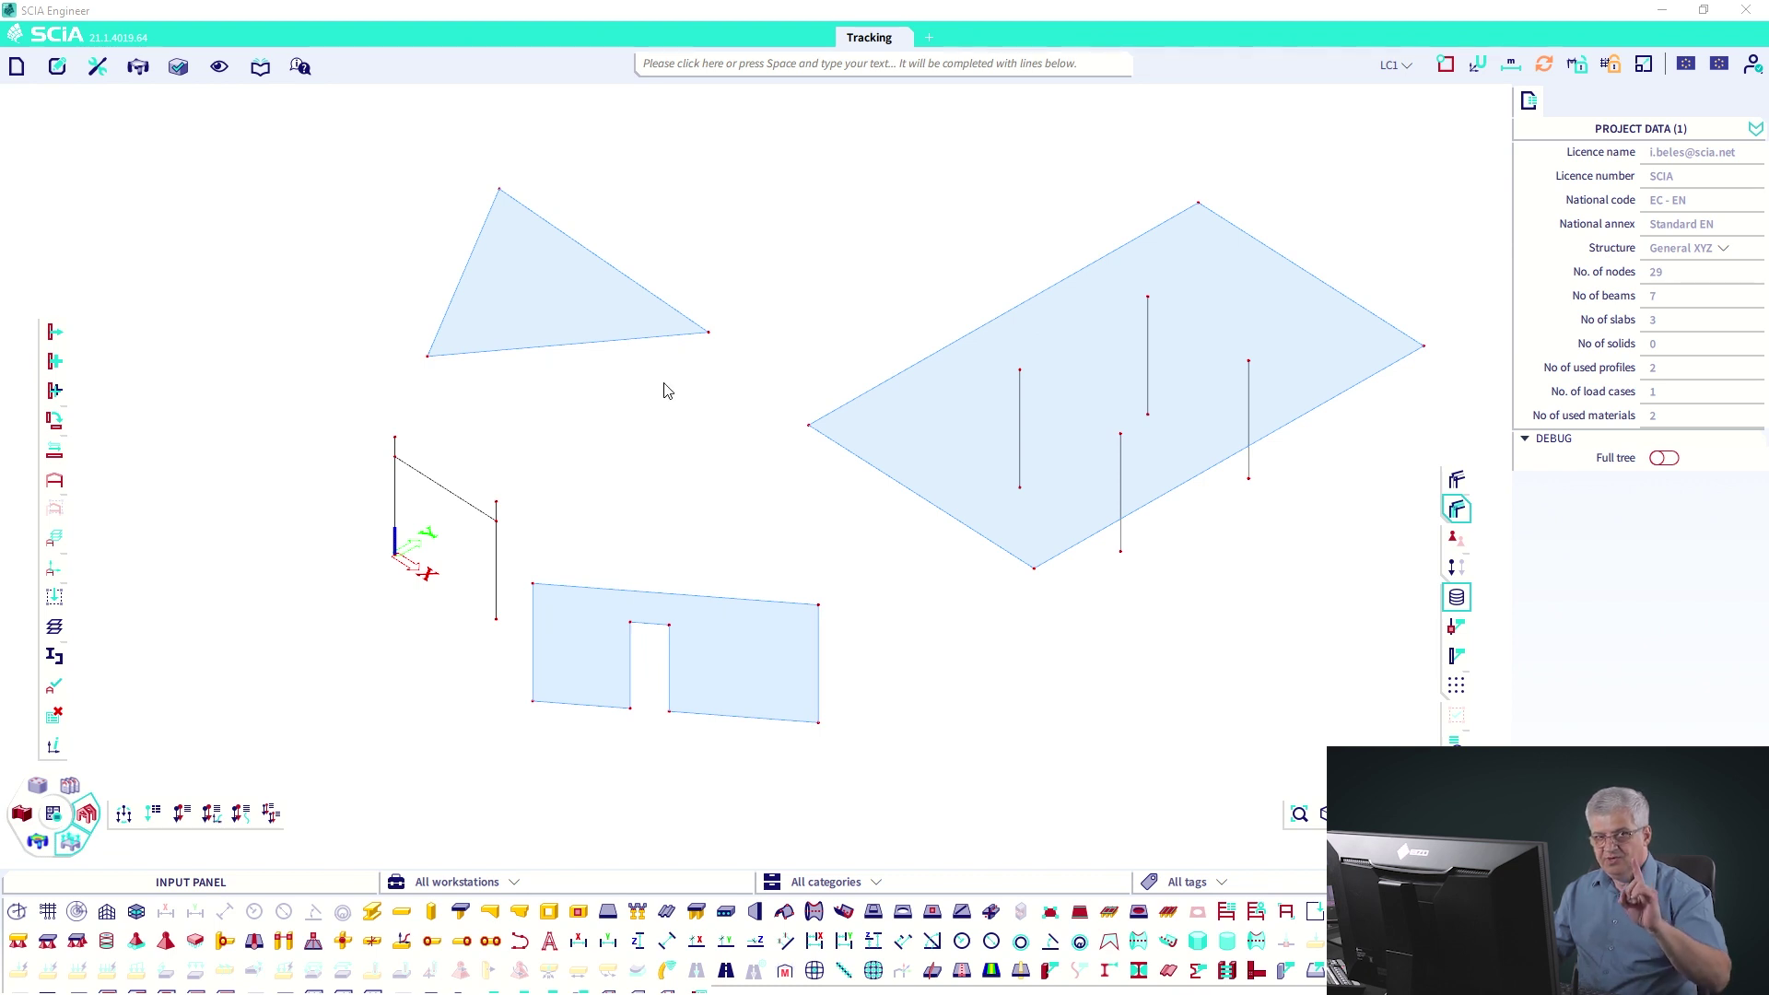
{"action": "left_click", "coordinate": [1446, 63]}
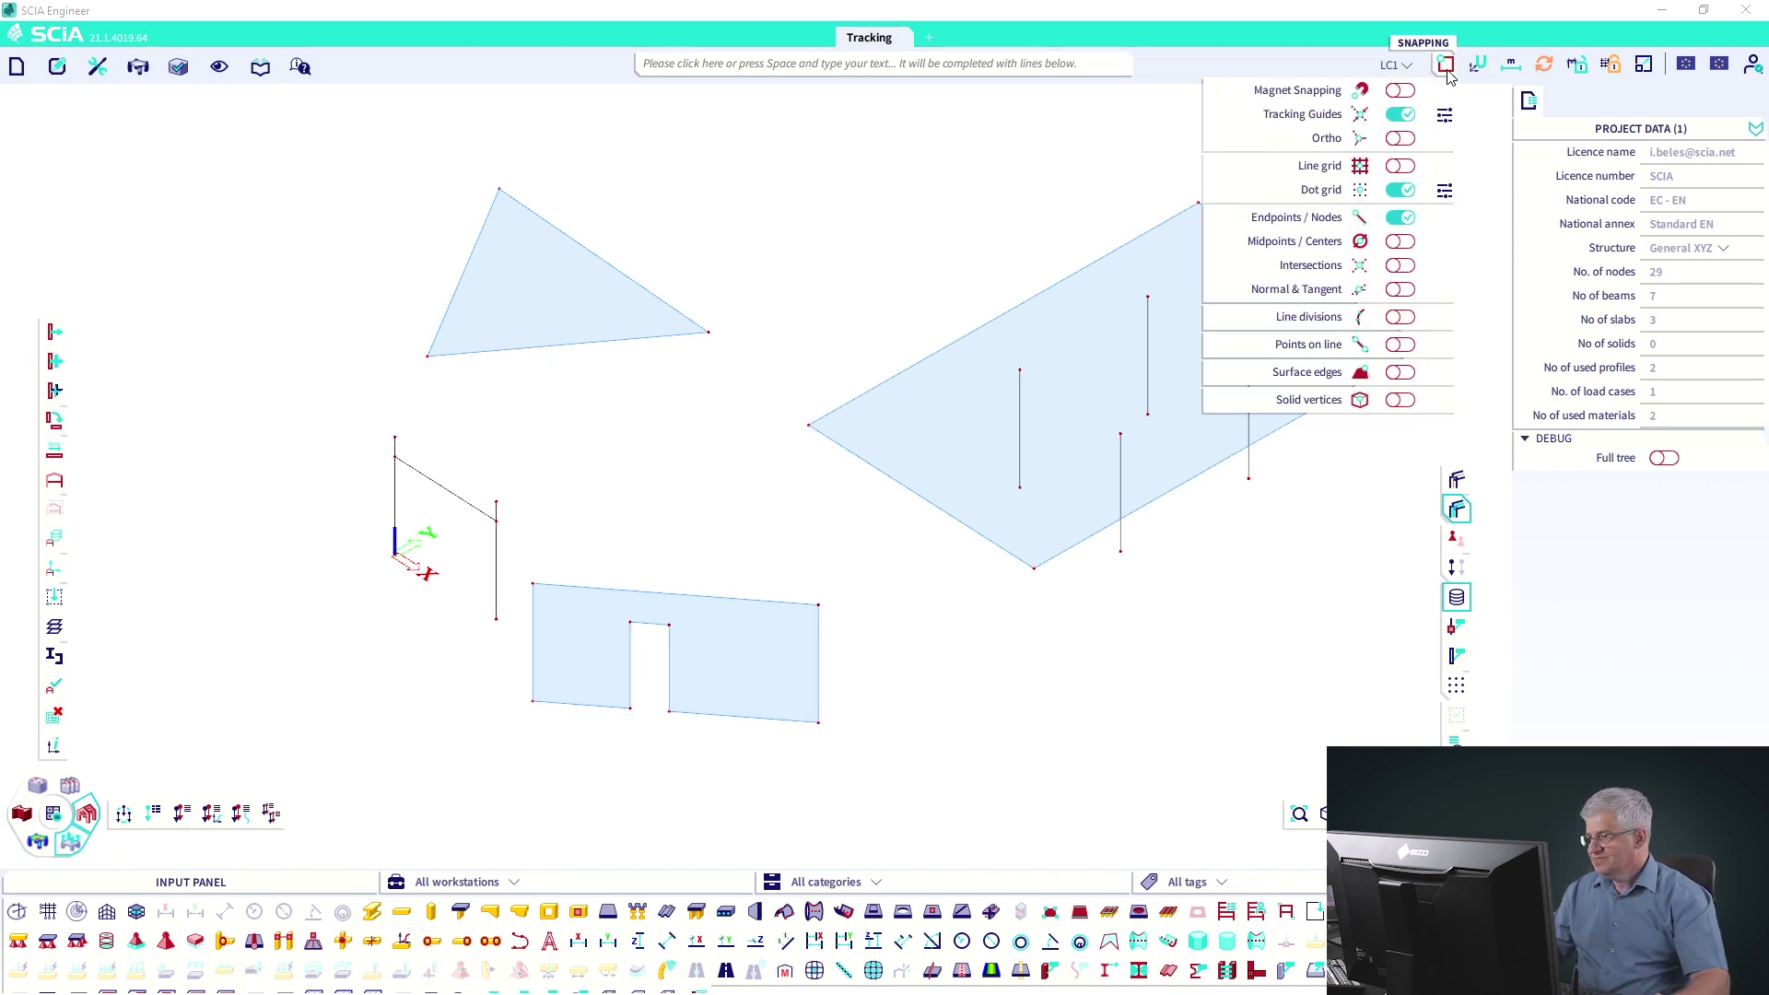
{"action": "left_click", "coordinate": [1445, 116]}
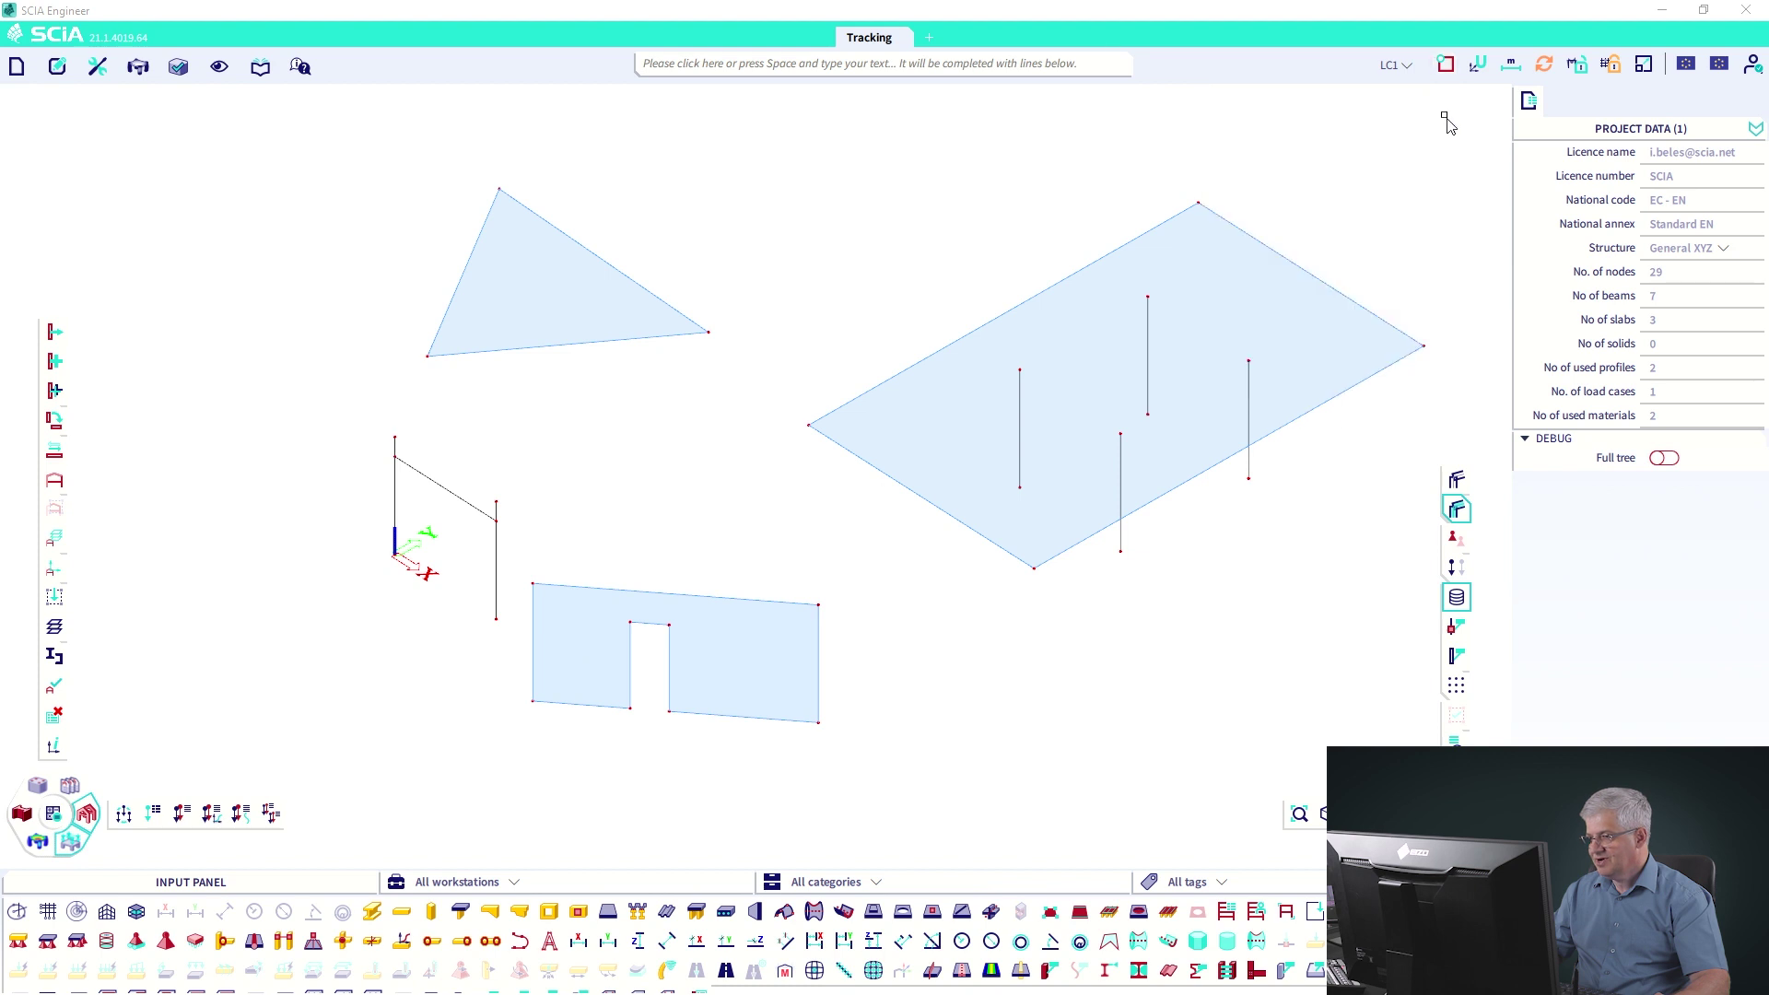
{"action": "left_click", "coordinate": [1445, 64]}
{"action": "left_click", "coordinate": [1457, 120]}
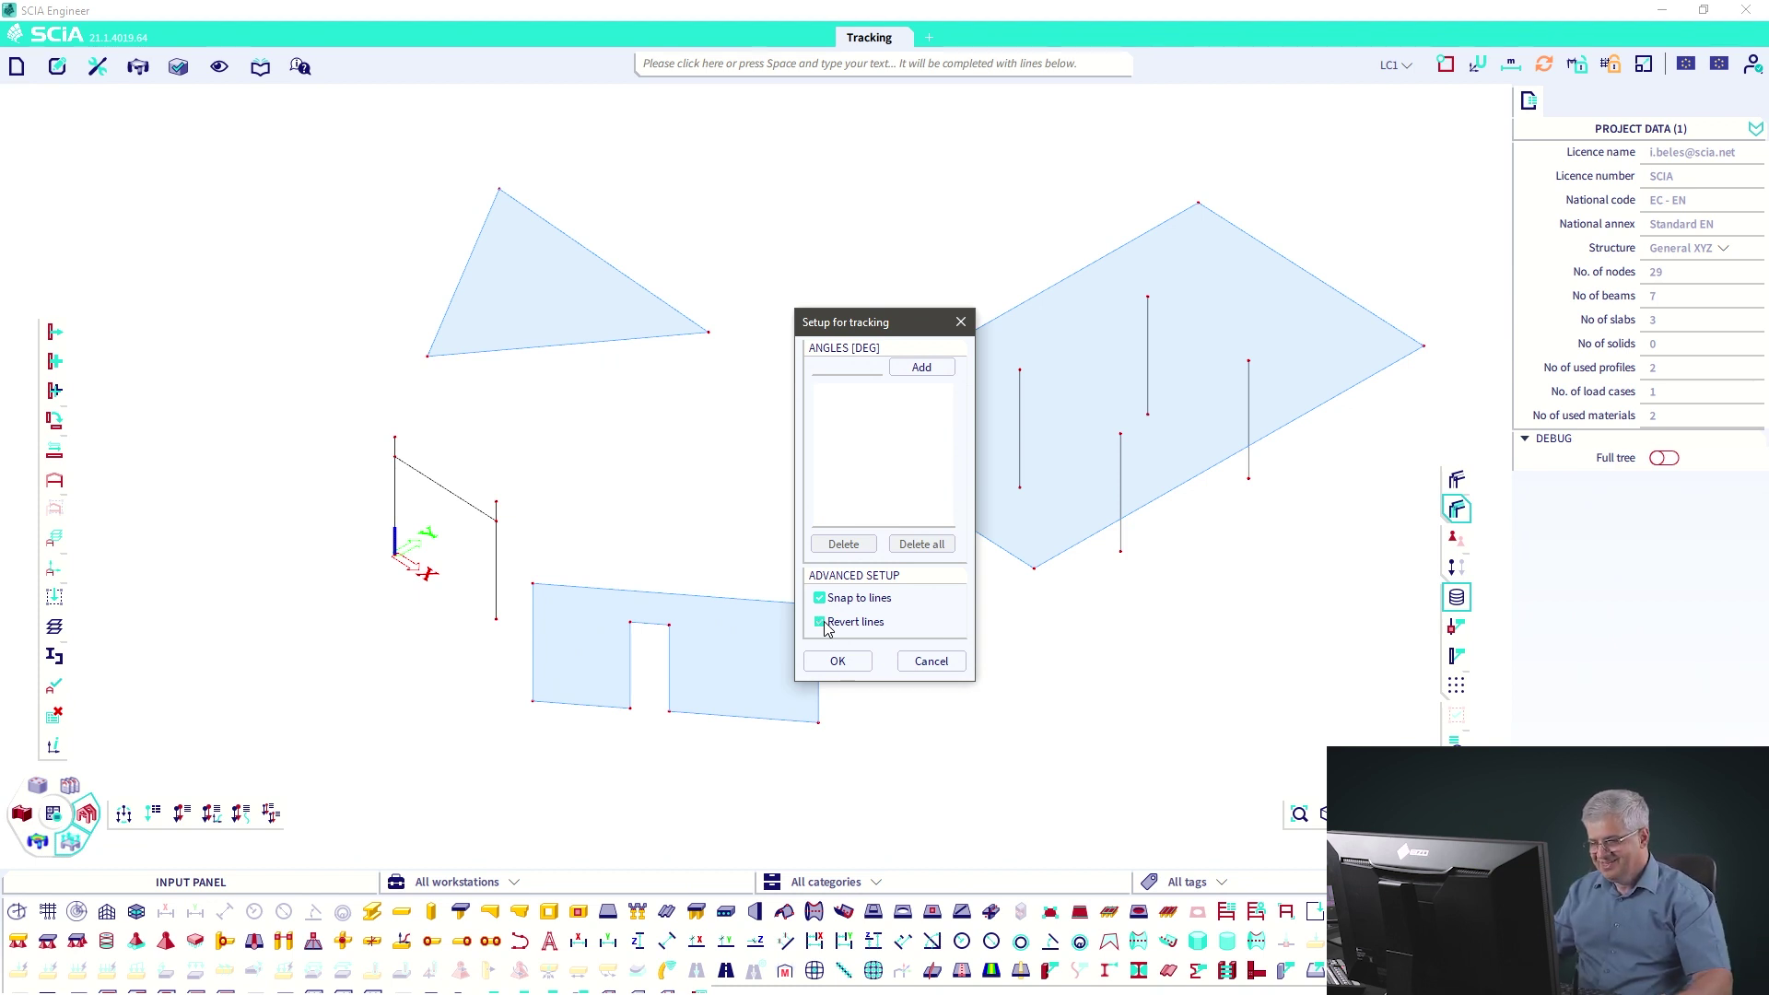
{"action": "left_click", "coordinate": [834, 662]}
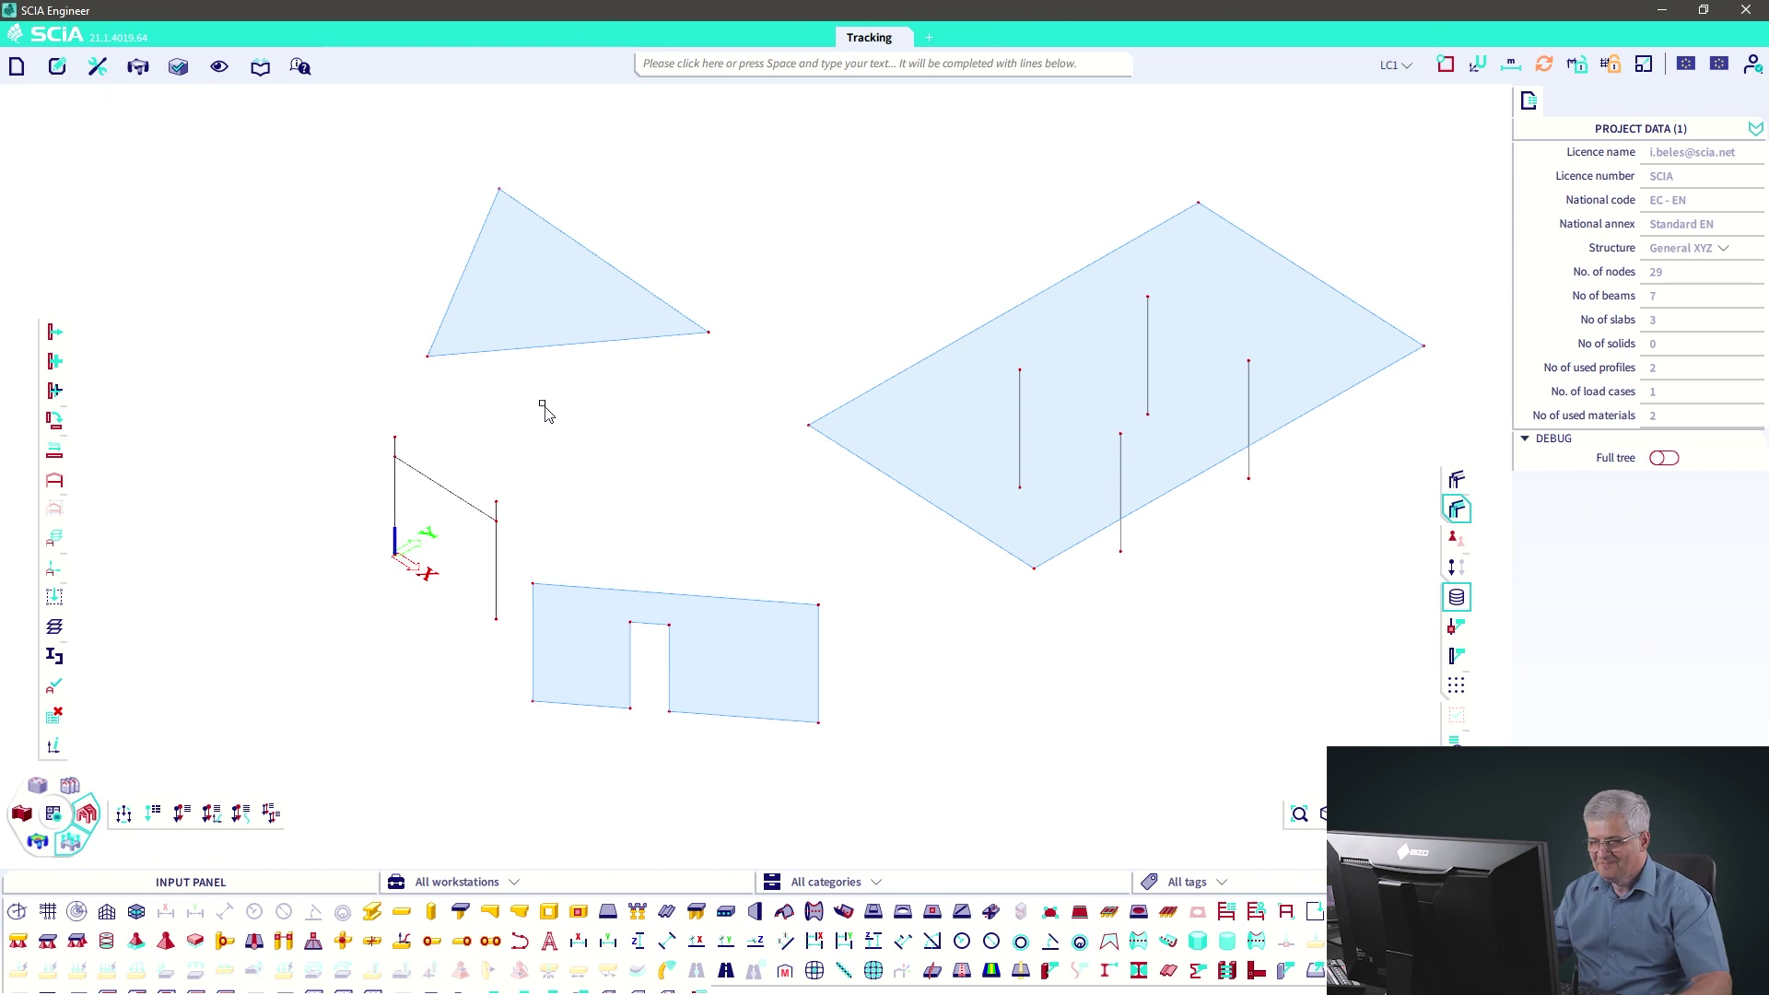
{"action": "scroll", "coordinate": [550, 371], "scroll_direction": "up", "scroll_amount": 2}
{"action": "scroll", "coordinate": [553, 387], "scroll_direction": "up", "scroll_amount": 2}
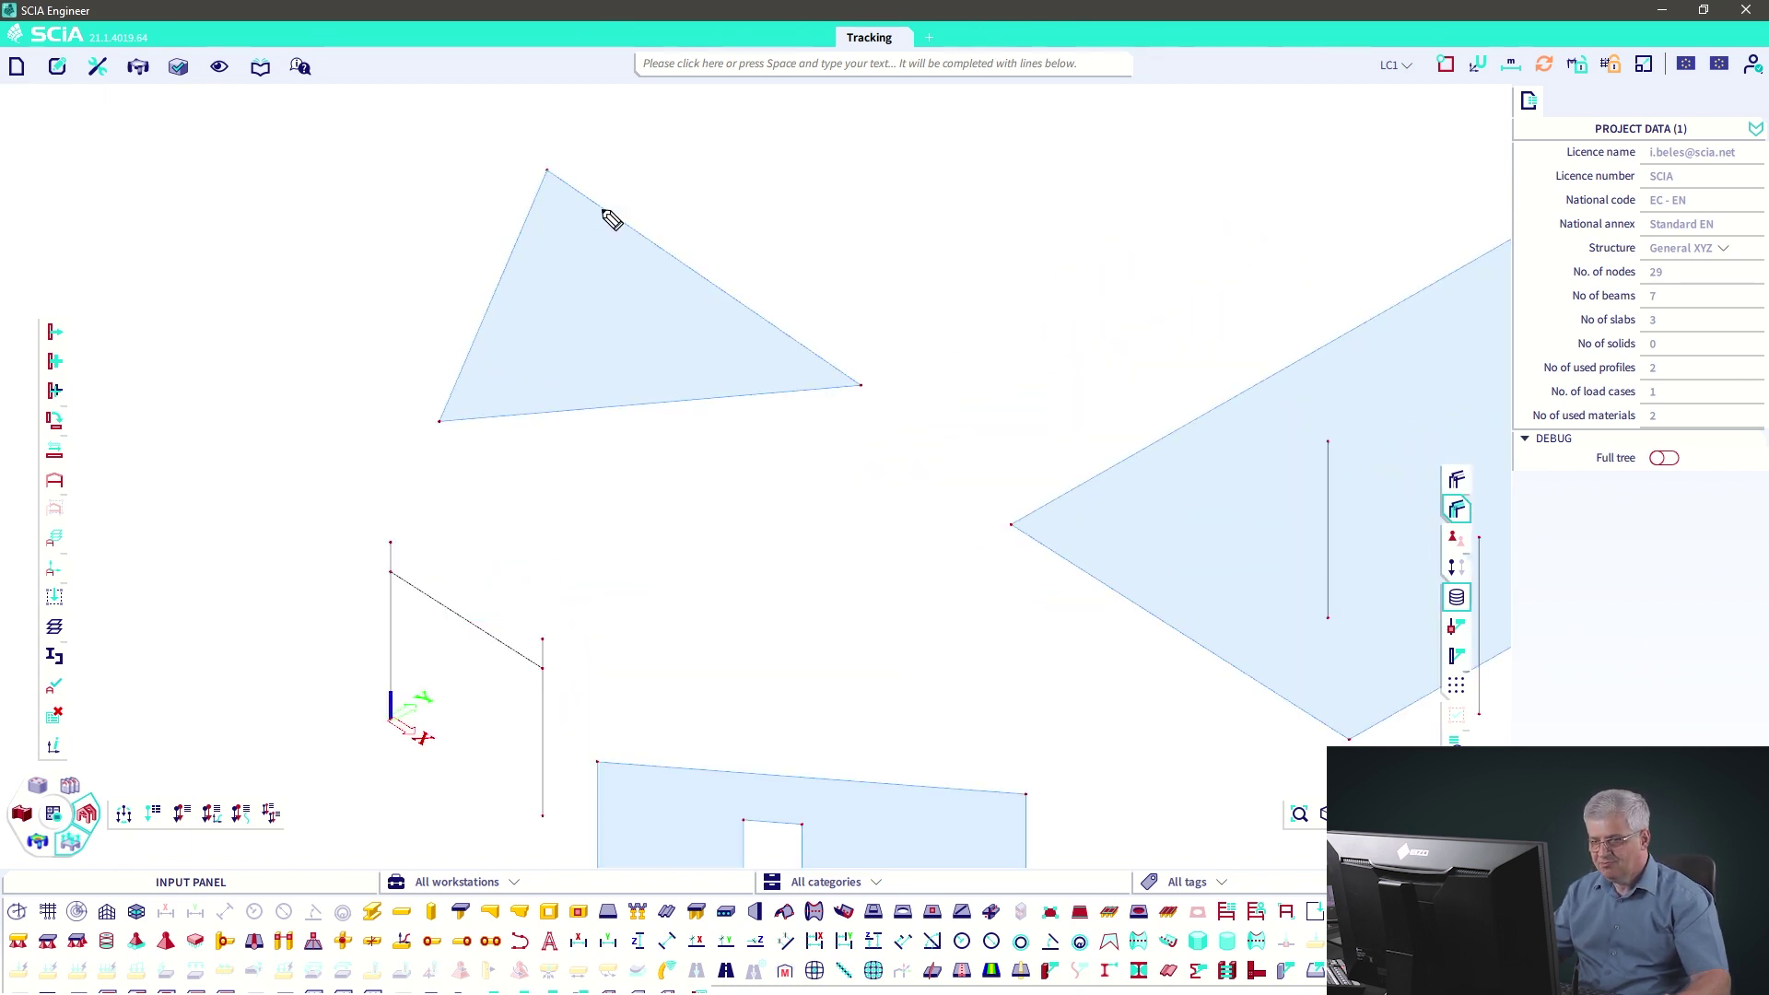
{"action": "left_click_drag", "start_coordinate": [600, 210], "coordinate": [517, 415]}
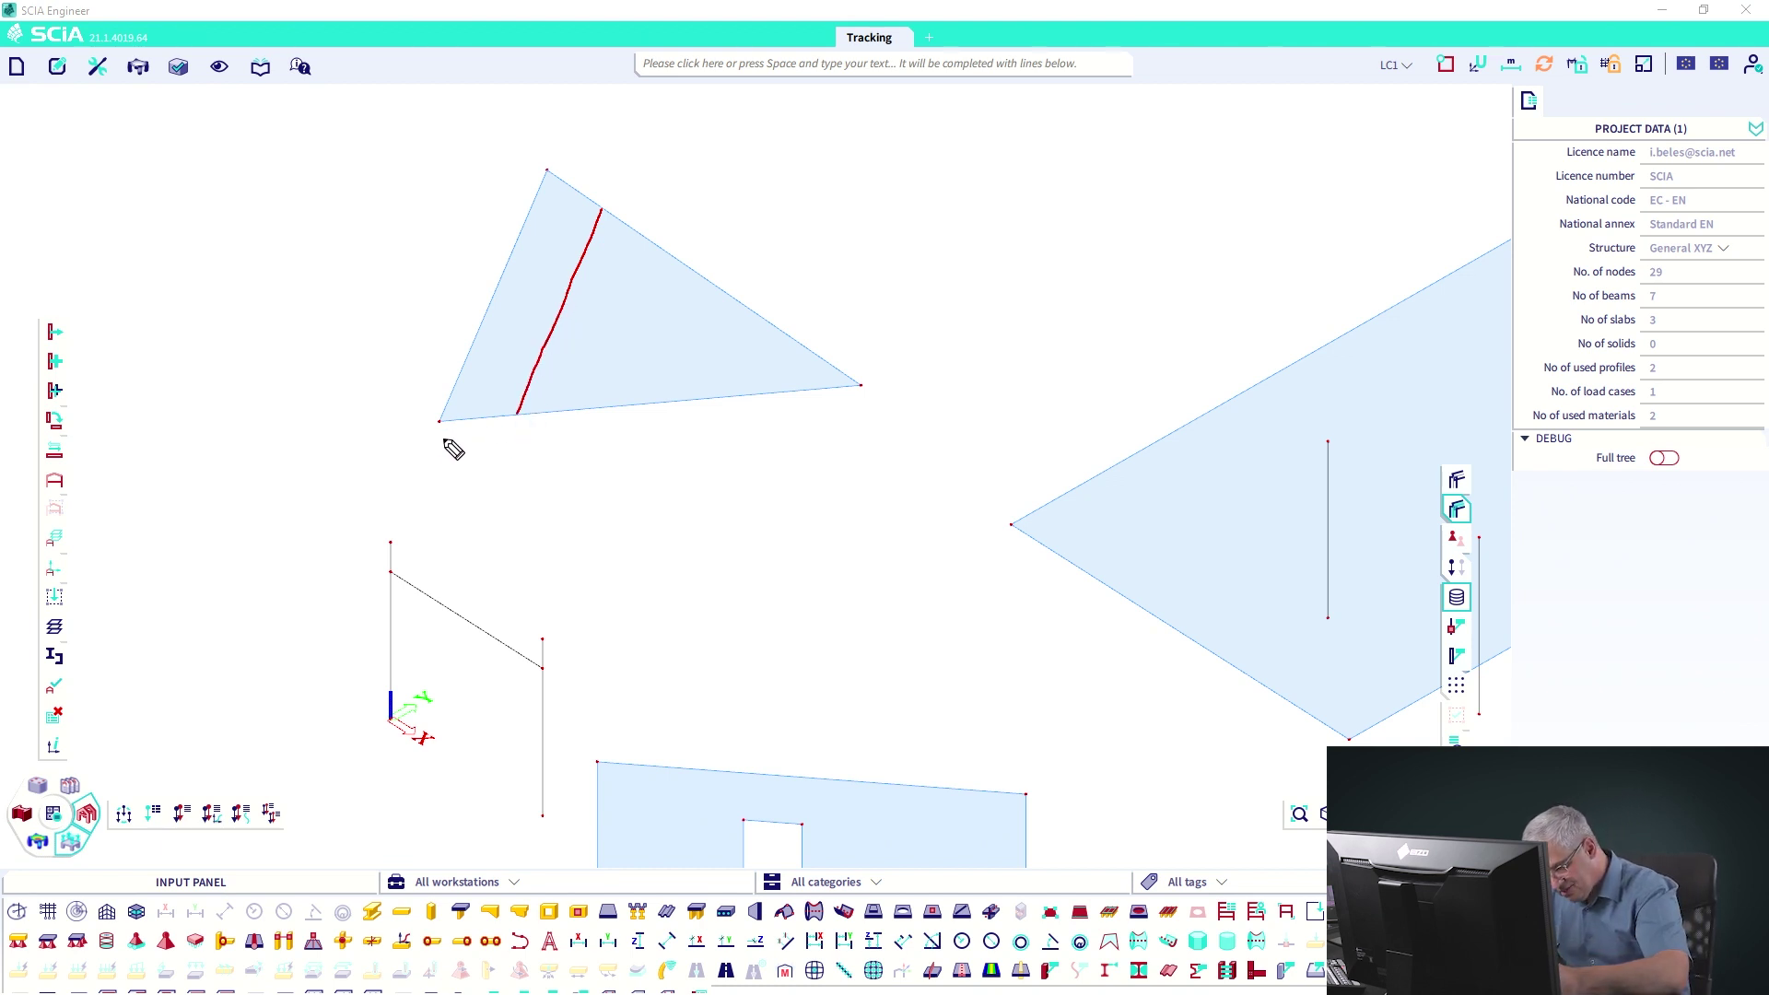
{"action": "mouse_move", "coordinate": [436, 440]}
{"action": "left_mouse_down"}
{"action": "mouse_move", "coordinate": [502, 422]}
{"action": "mouse_move", "coordinate": [476, 493]}
{"action": "left_mouse_up"}
{"action": "left_click_drag", "start_coordinate": [479, 488], "coordinate": [513, 474]}
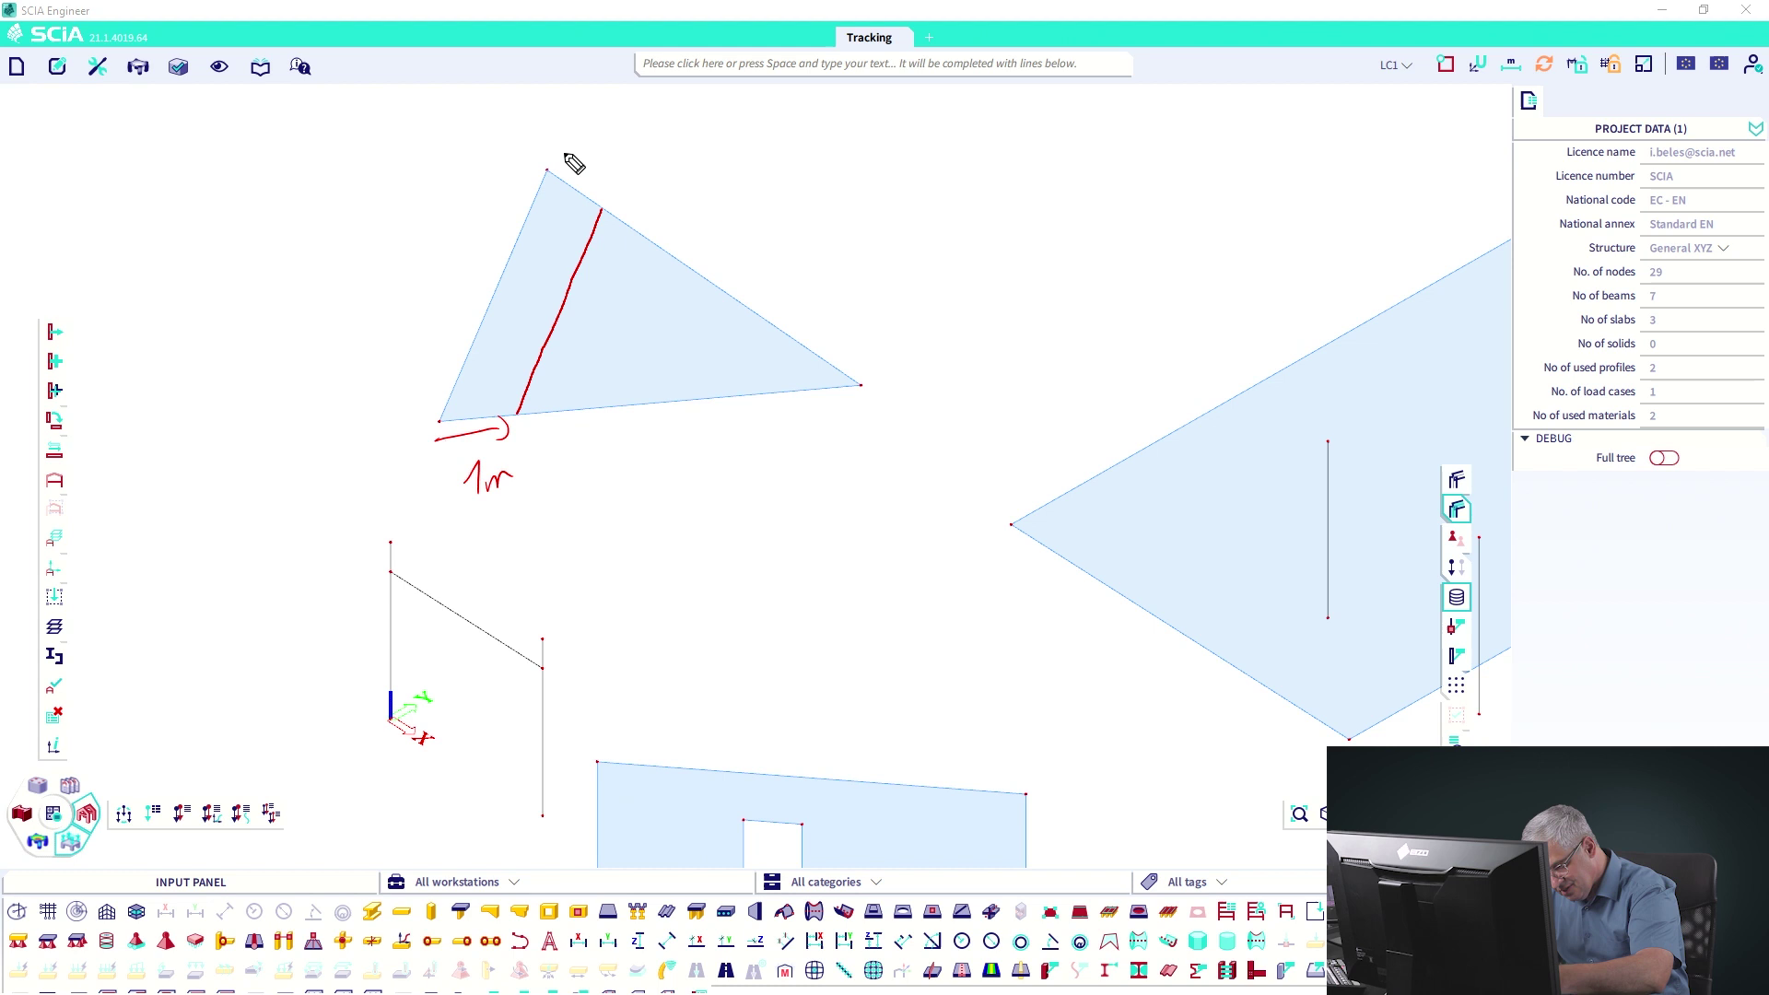
{"action": "mouse_move", "coordinate": [553, 172]}
{"action": "left_mouse_down"}
{"action": "mouse_move", "coordinate": [587, 197]}
{"action": "mouse_move", "coordinate": [583, 178]}
{"action": "mouse_move", "coordinate": [626, 157]}
{"action": "left_mouse_up"}
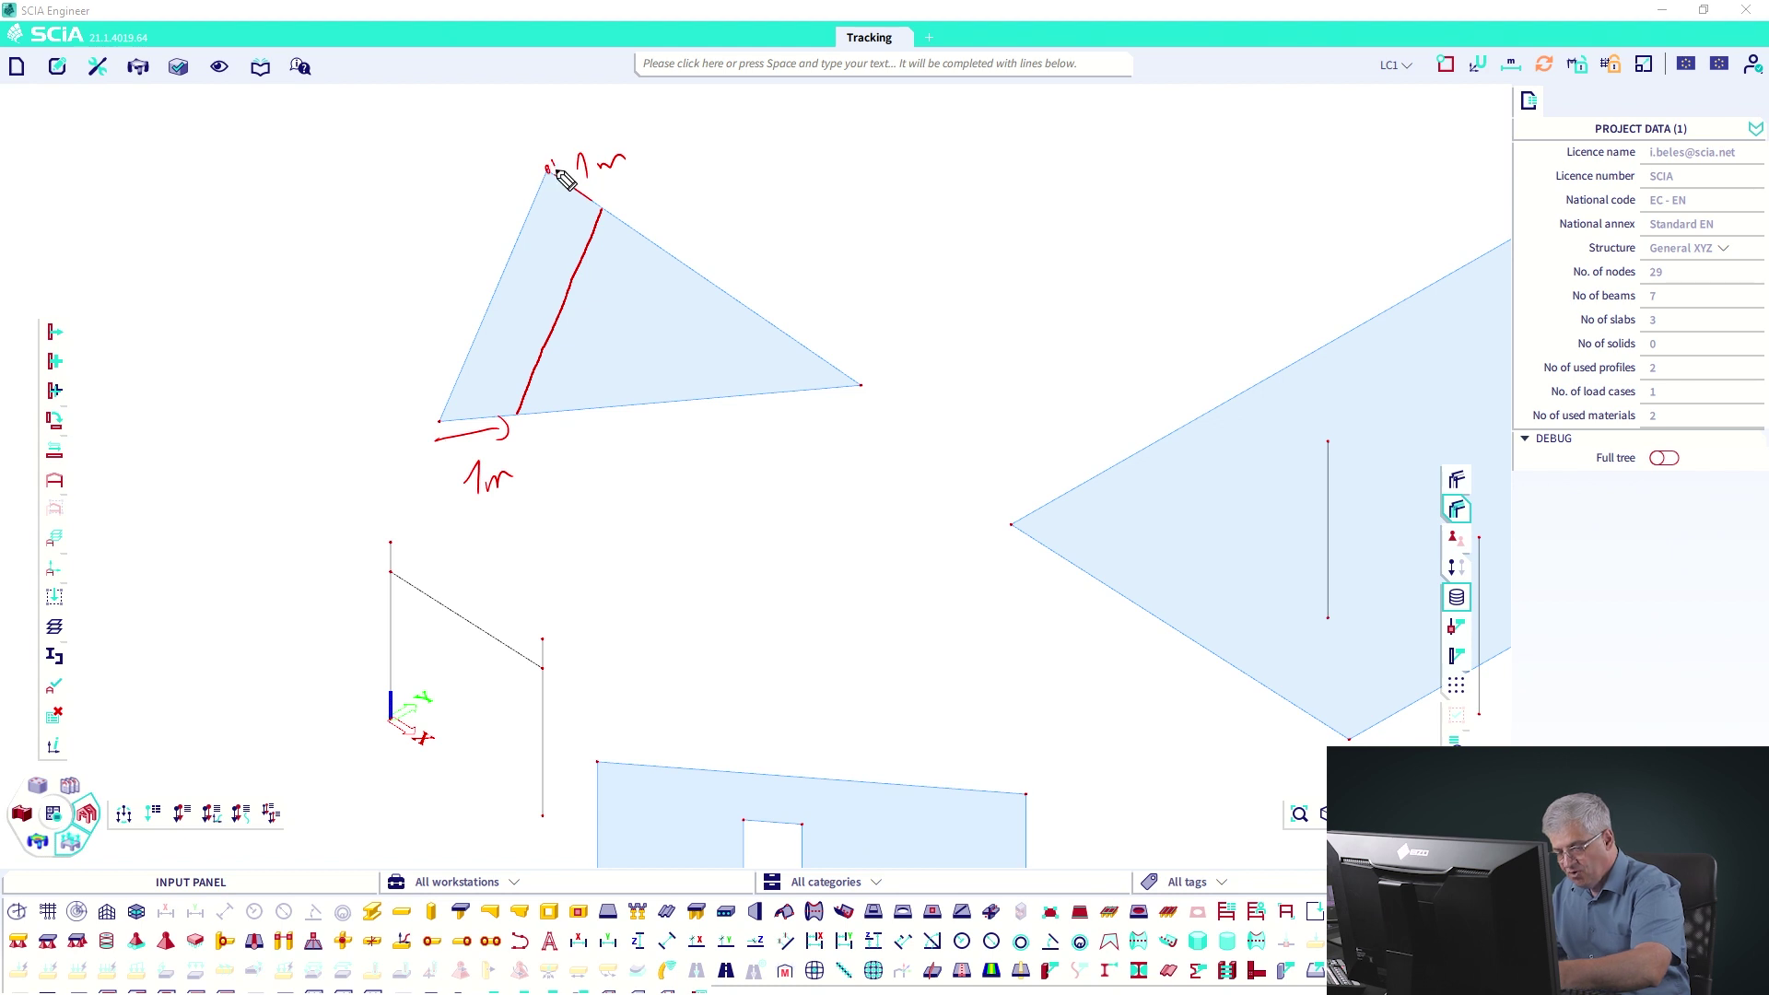
{"action": "mouse_move", "coordinate": [570, 180]}
{"action": "left_mouse_down"}
{"action": "mouse_move", "coordinate": [636, 168]}
{"action": "mouse_move", "coordinate": [555, 164]}
{"action": "mouse_move", "coordinate": [553, 115]}
{"action": "left_mouse_up"}
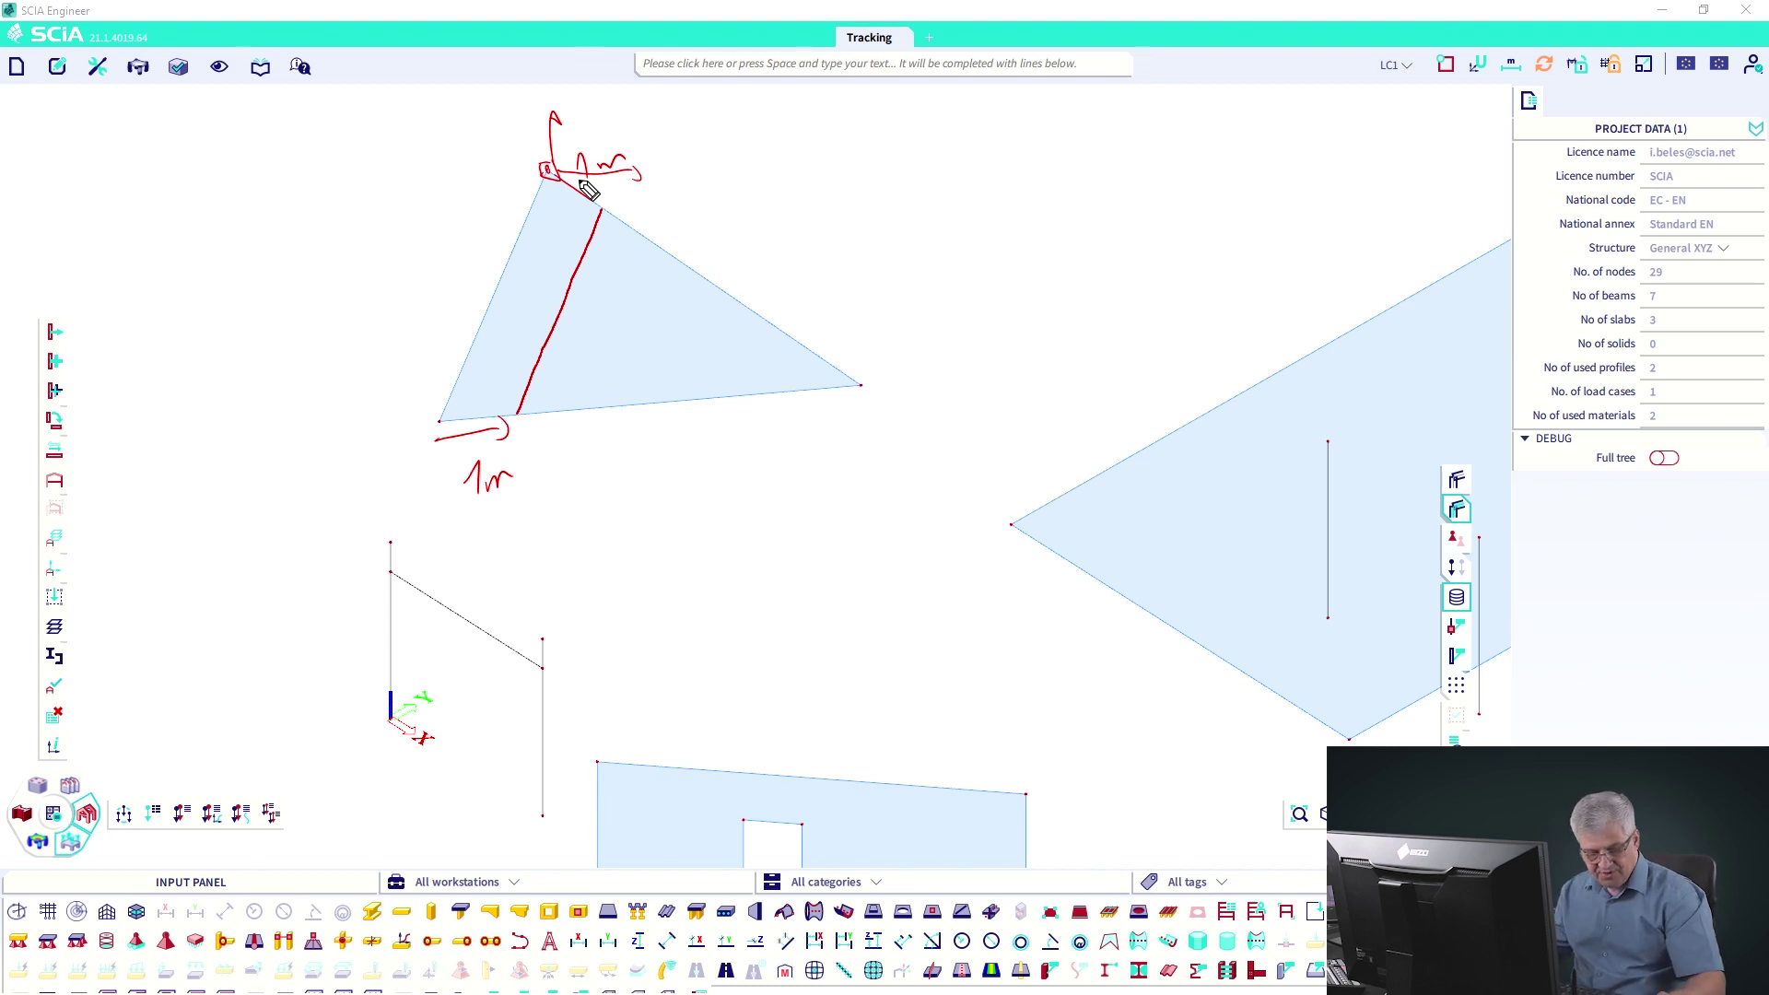
{"action": "key", "text": "e"}
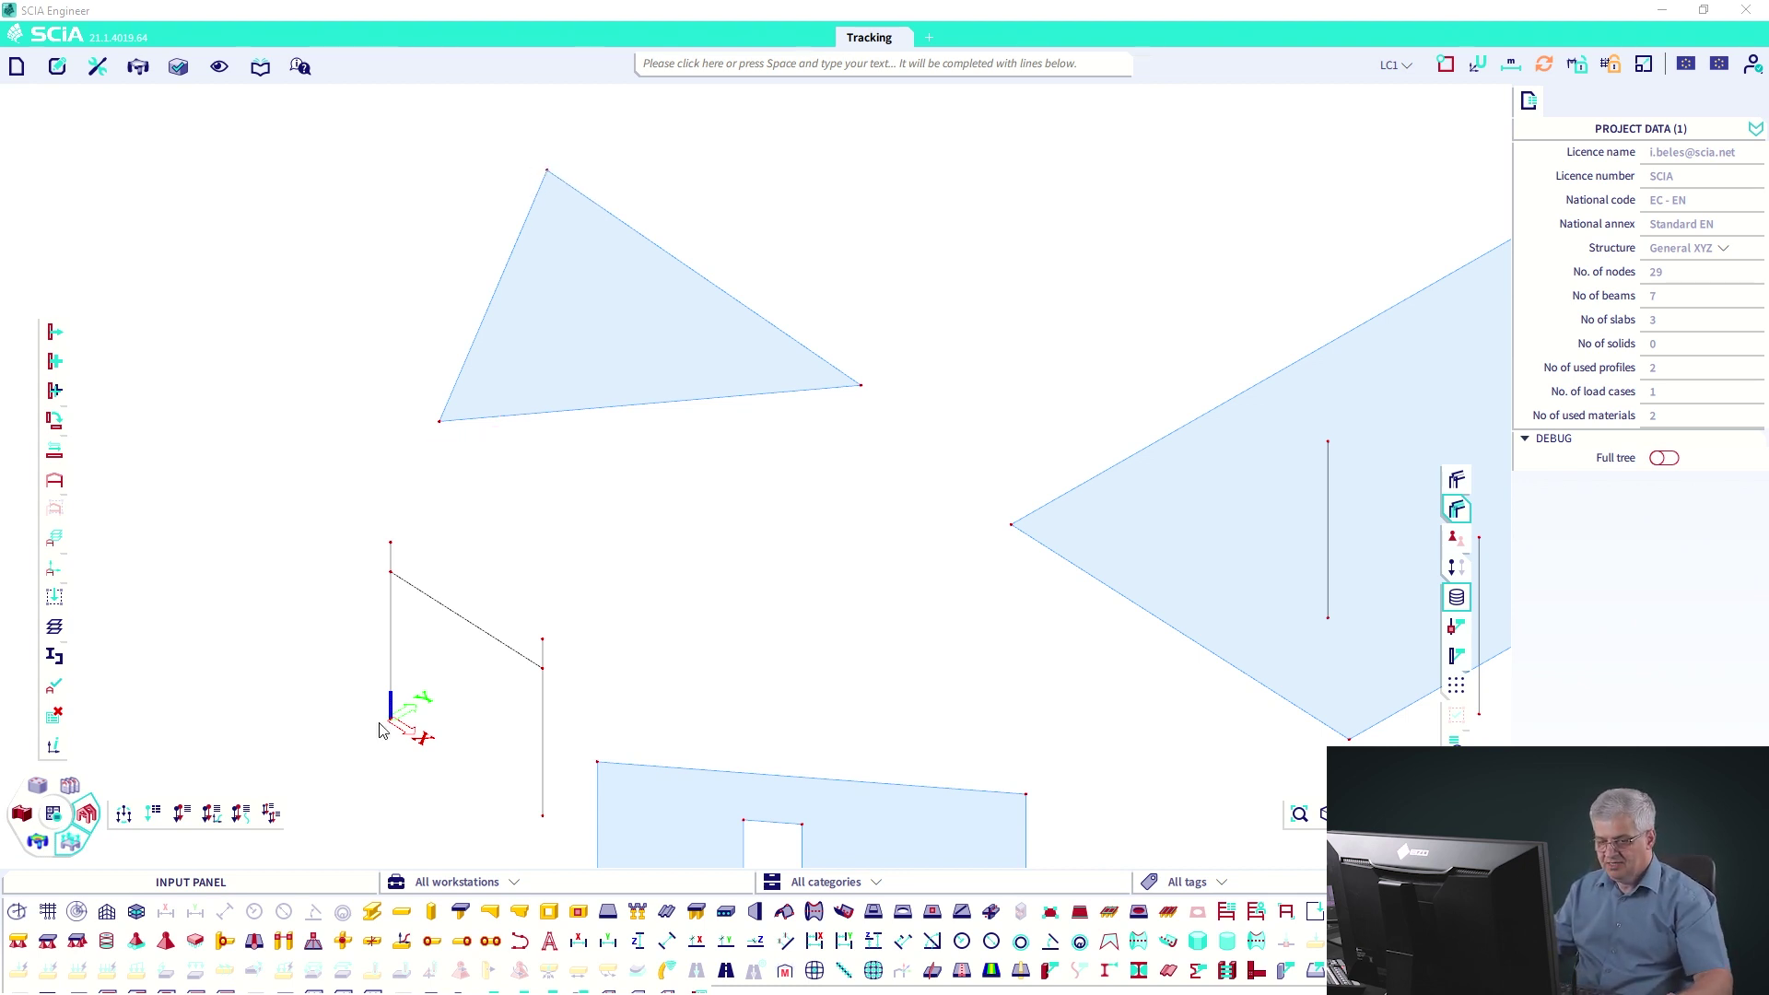
{"action": "left_click", "coordinate": [520, 940]}
Step: Draw line L1 from 1 m along the triangle's bottom edge to its upper edge
{"action": "left_click", "coordinate": [1114, 667]}
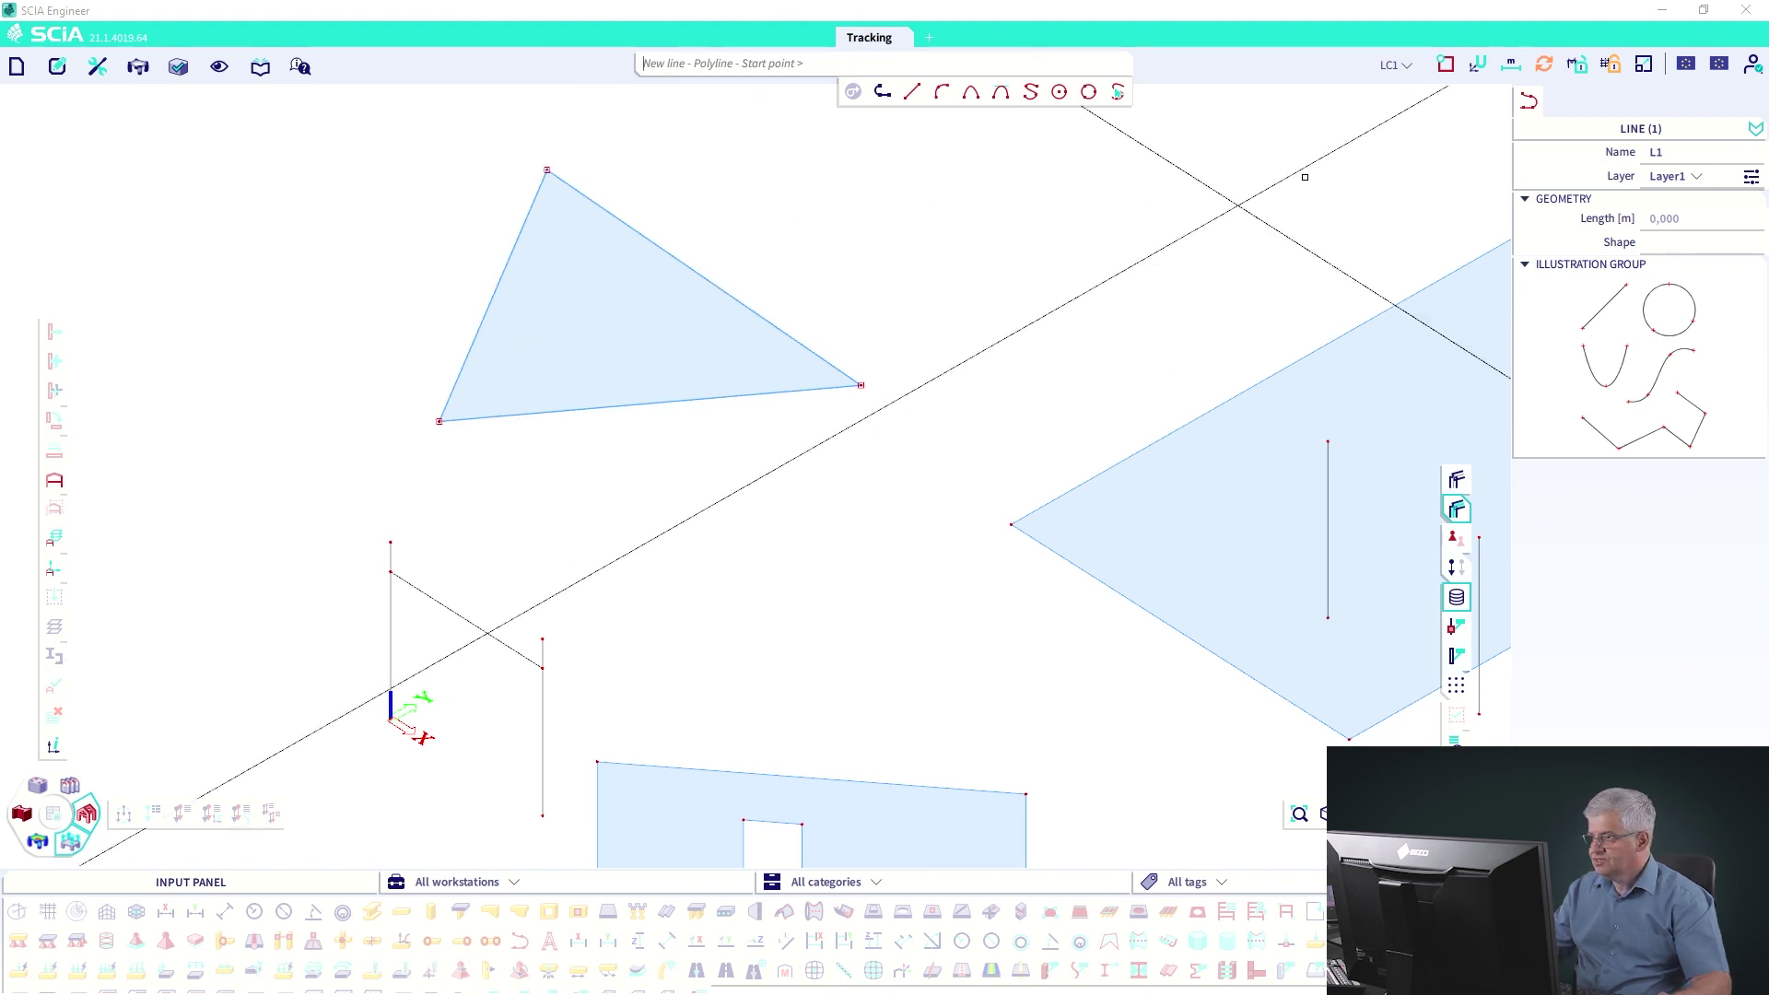
{"action": "left_click", "coordinate": [1444, 64]}
{"action": "left_click", "coordinate": [1396, 190]}
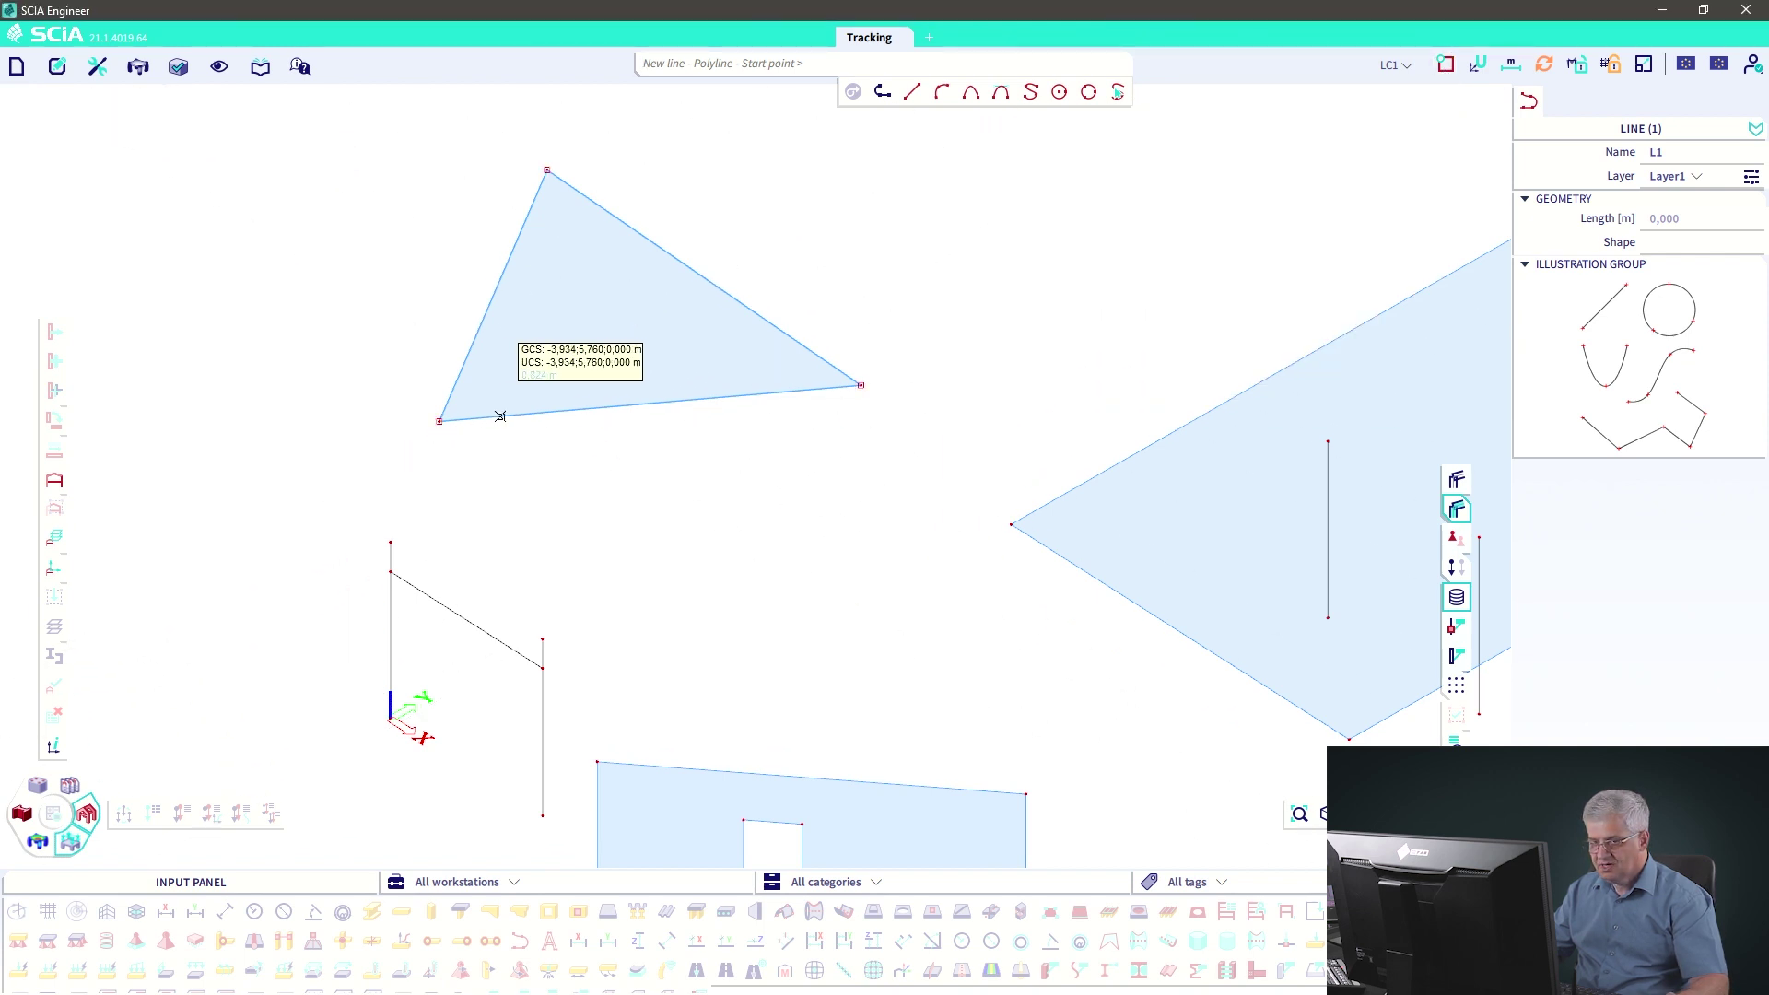
{"action": "left_click", "coordinate": [1083, 70]}
{"action": "type", "text": "1"}
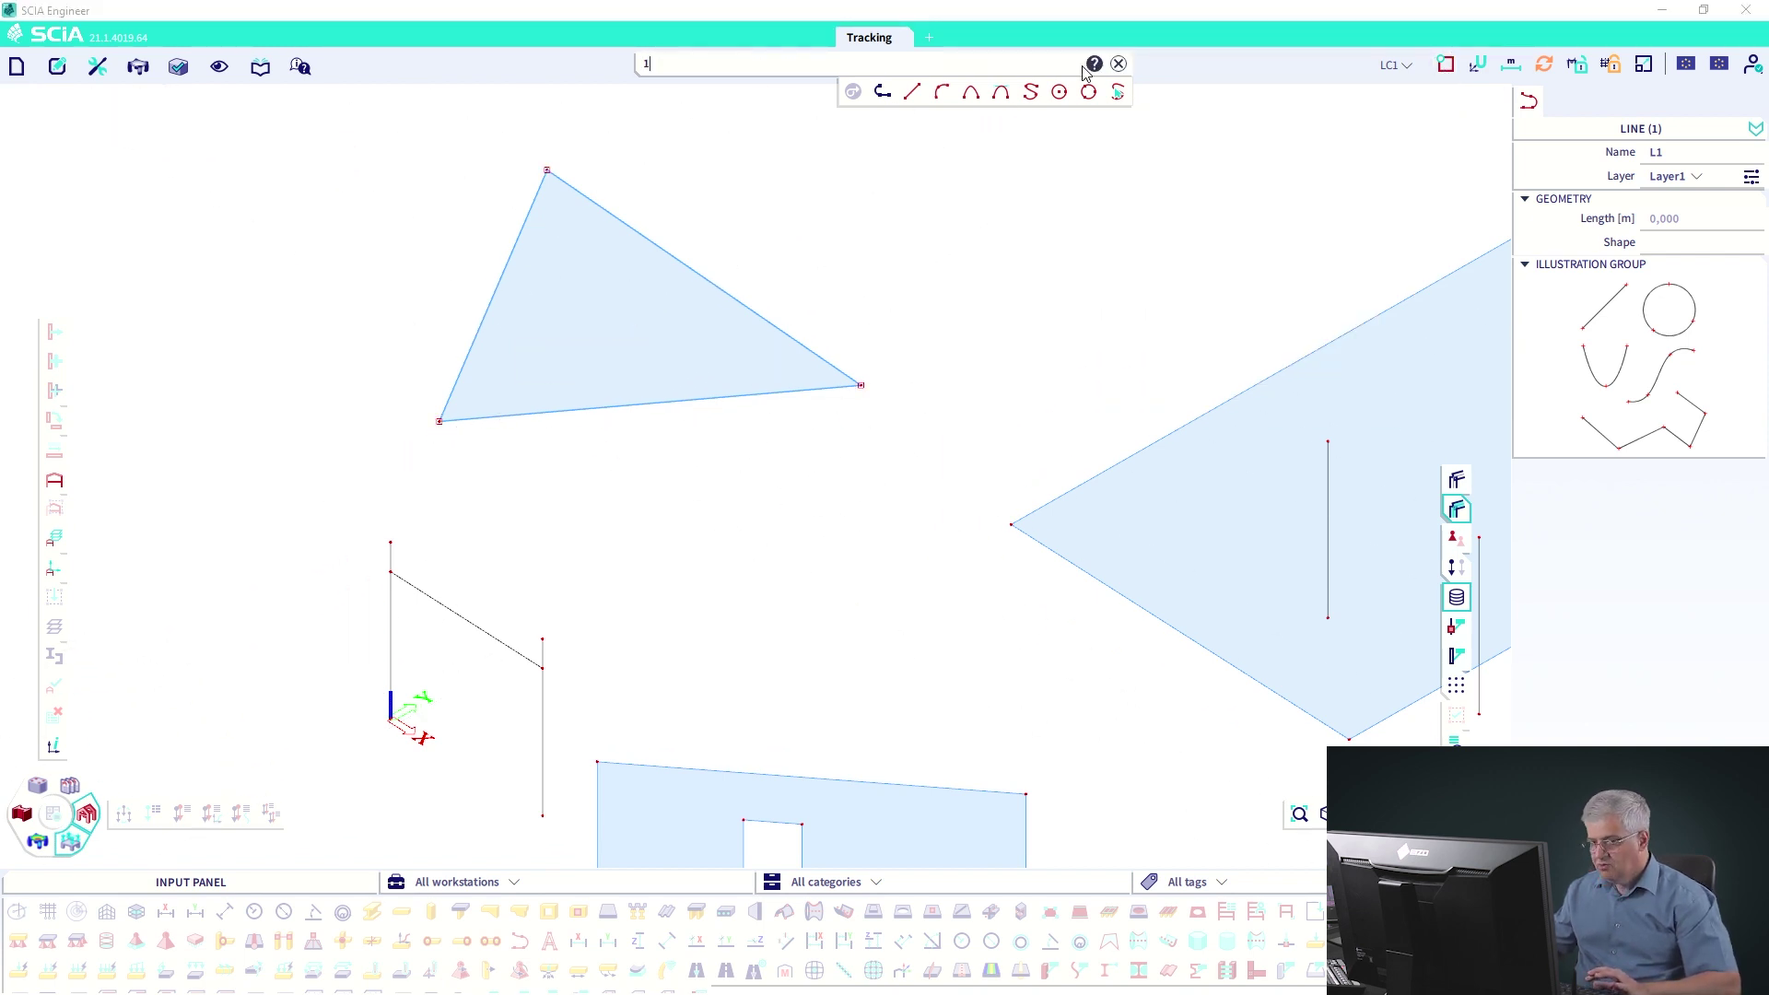
{"action": "key", "text": "Return"}
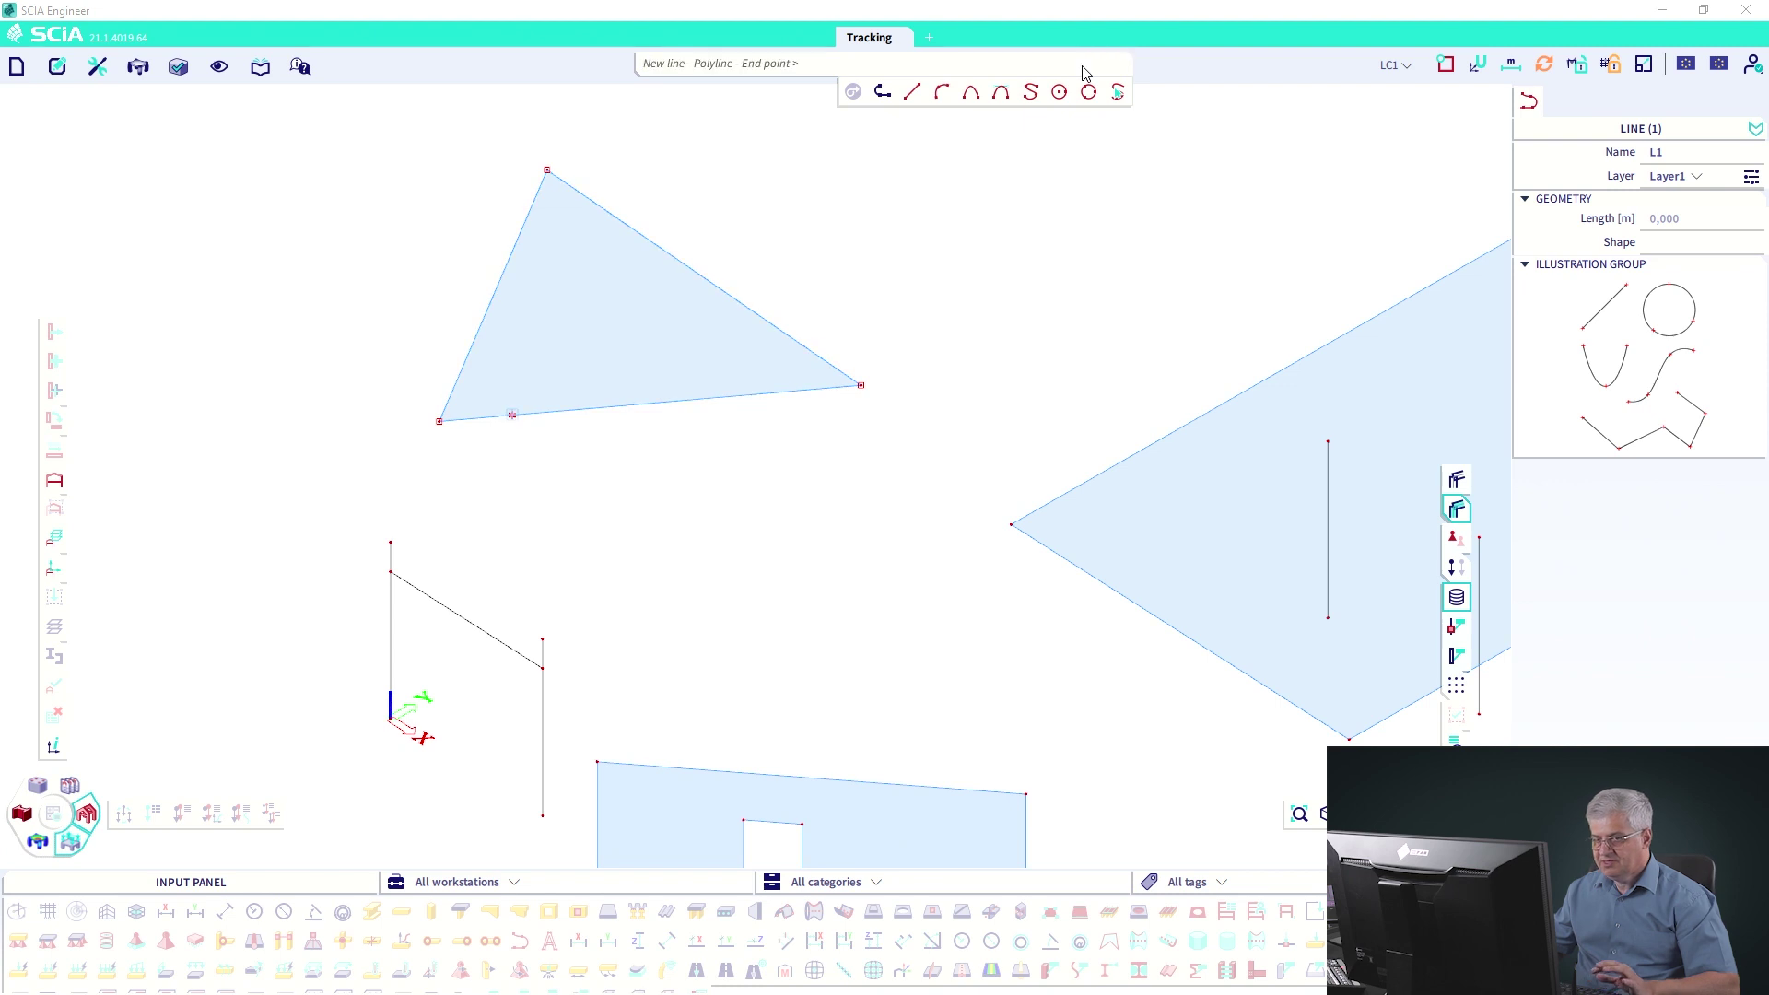
{"action": "left_click", "coordinate": [604, 204]}
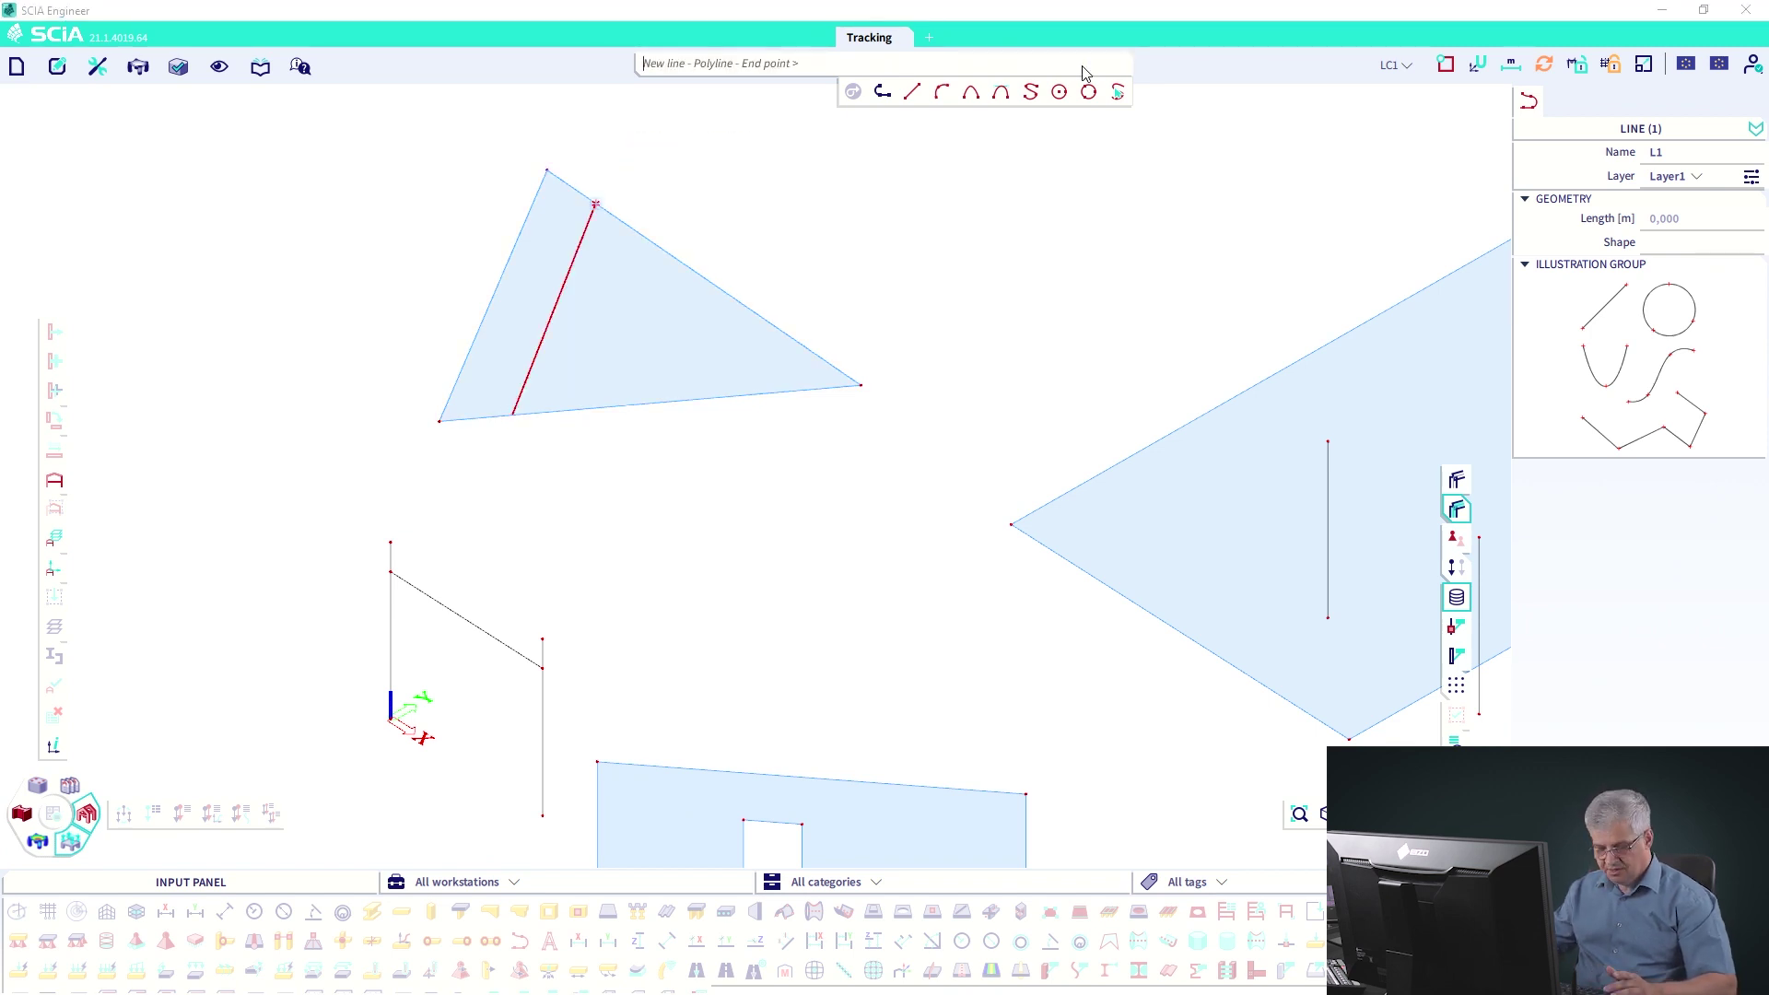
{"action": "key", "text": "Escape"}
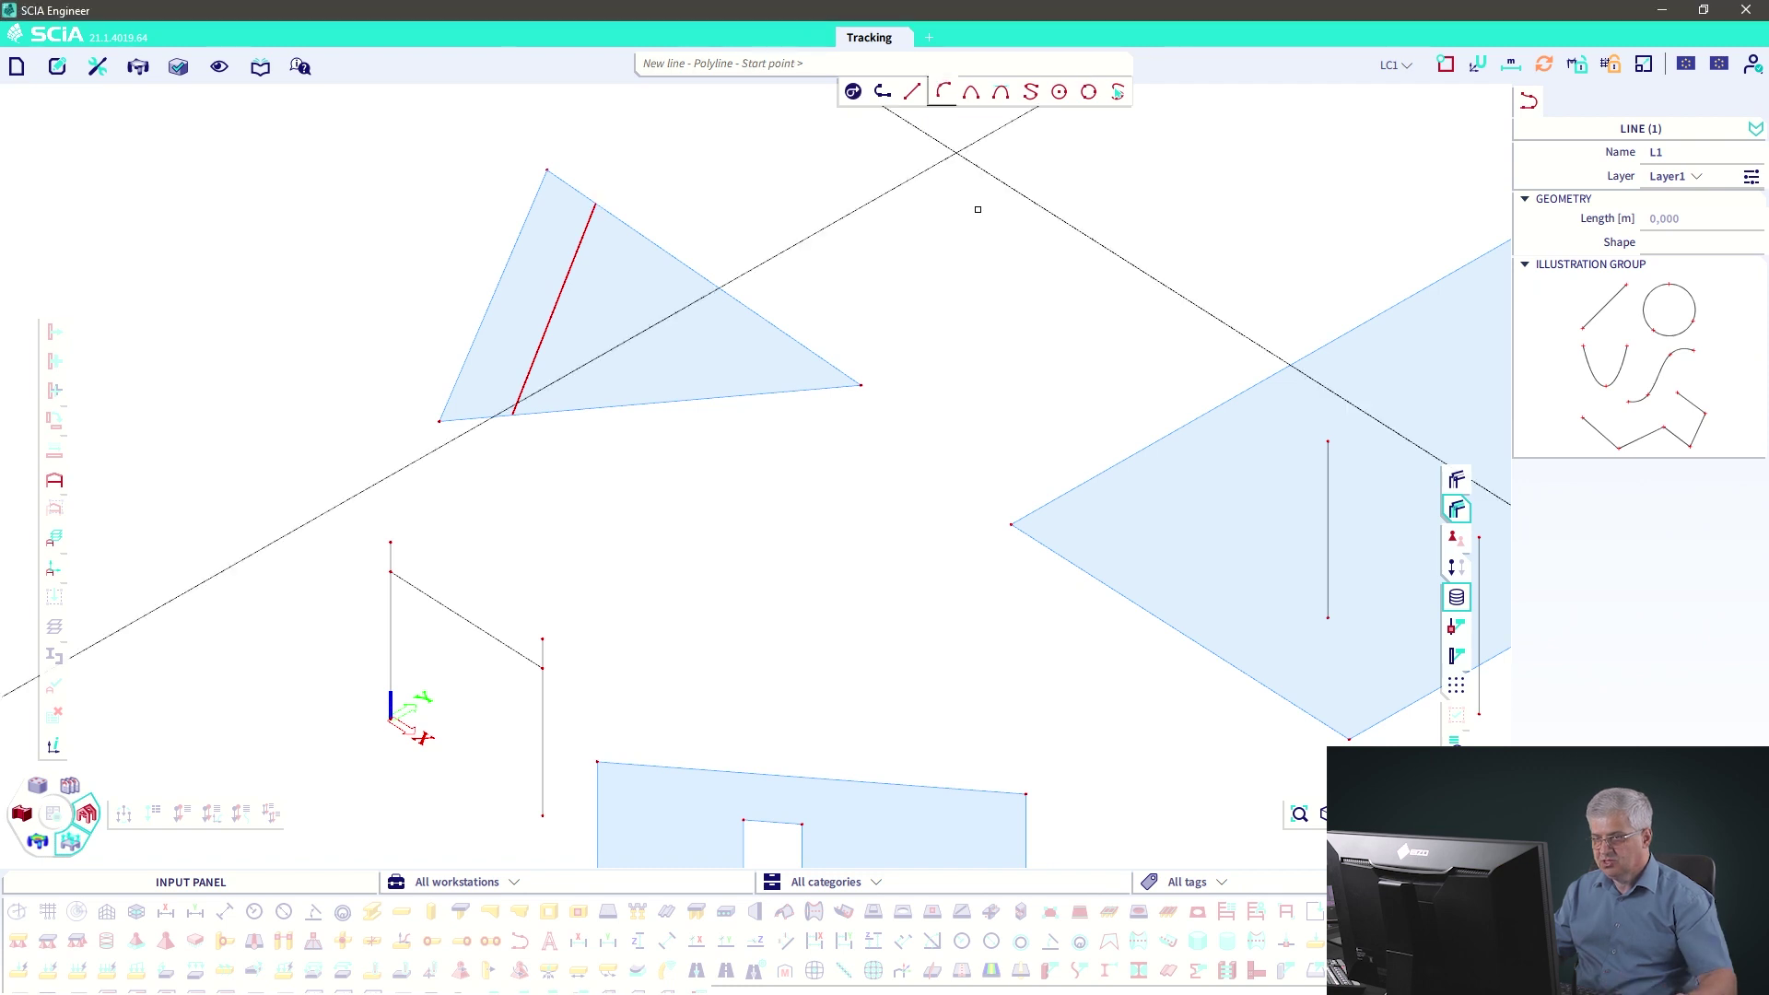
{"action": "key", "text": "Escape"}
{"action": "key", "text": "Escape"}
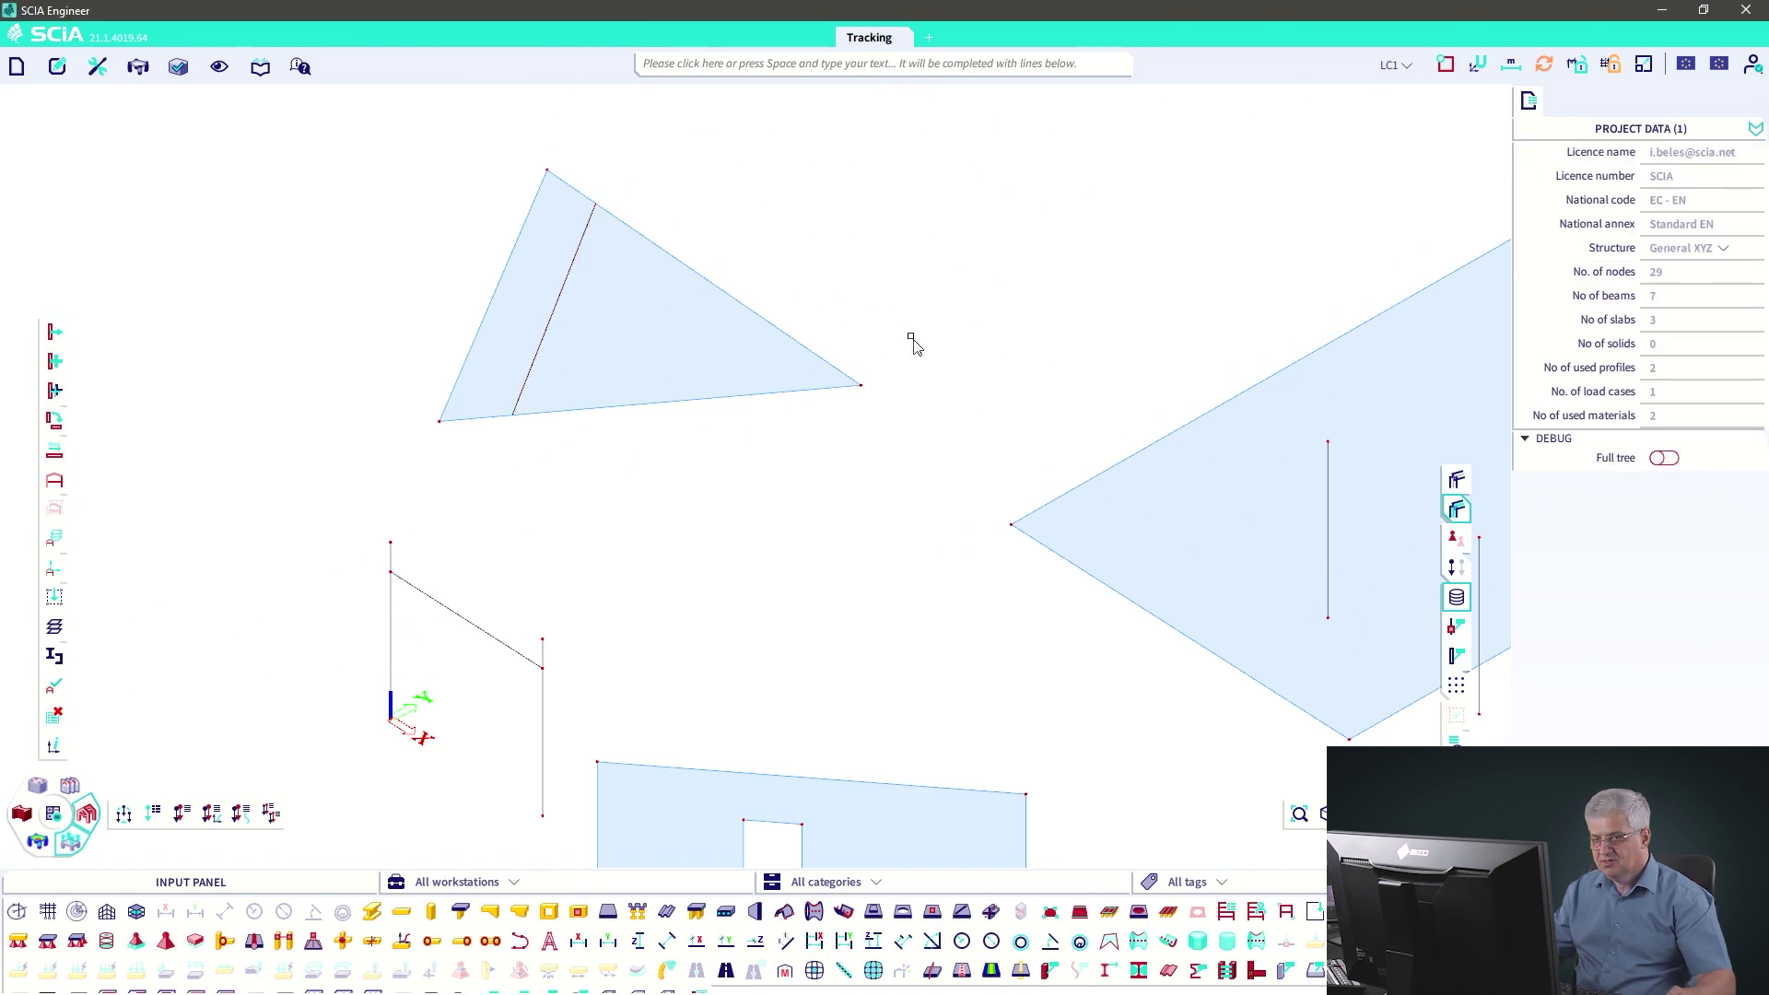
{"action": "right_click_drag", "start_coordinate": [916, 344], "coordinate": [512, 431], "text": "ctrl"}
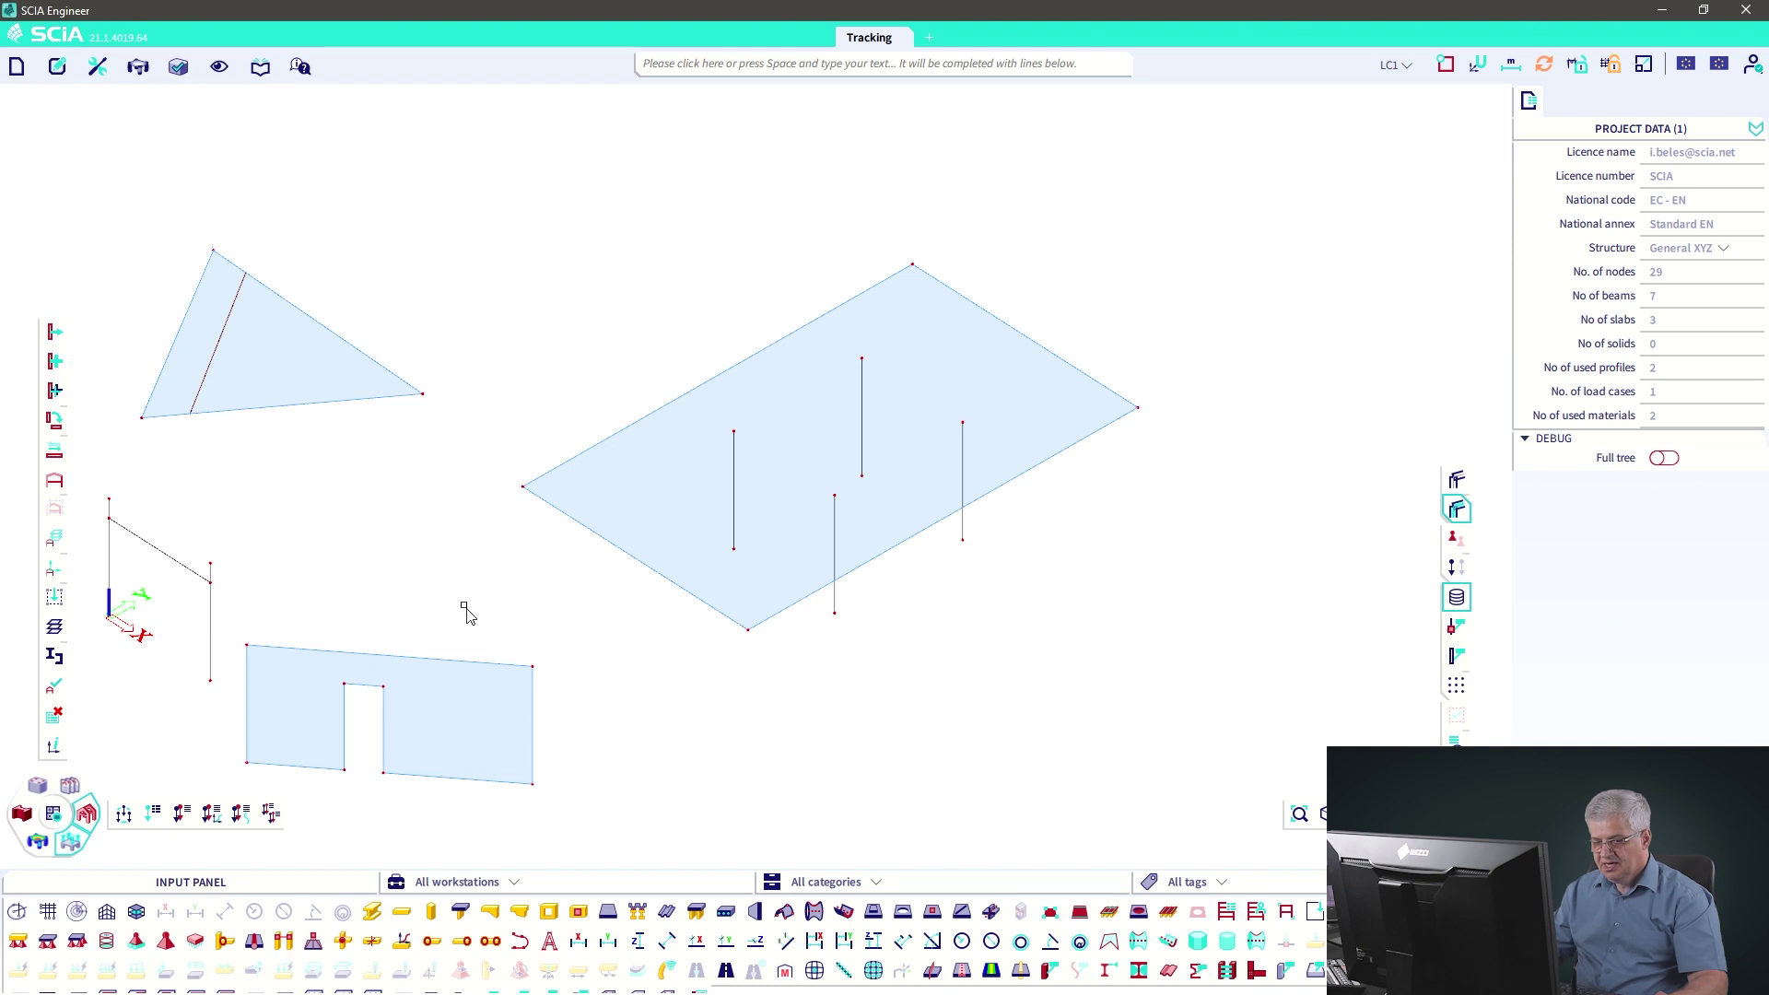
Step: Switch to the Calculation & Results workstation and begin a section on a 2D member
{"action": "left_click", "coordinate": [481, 877]}
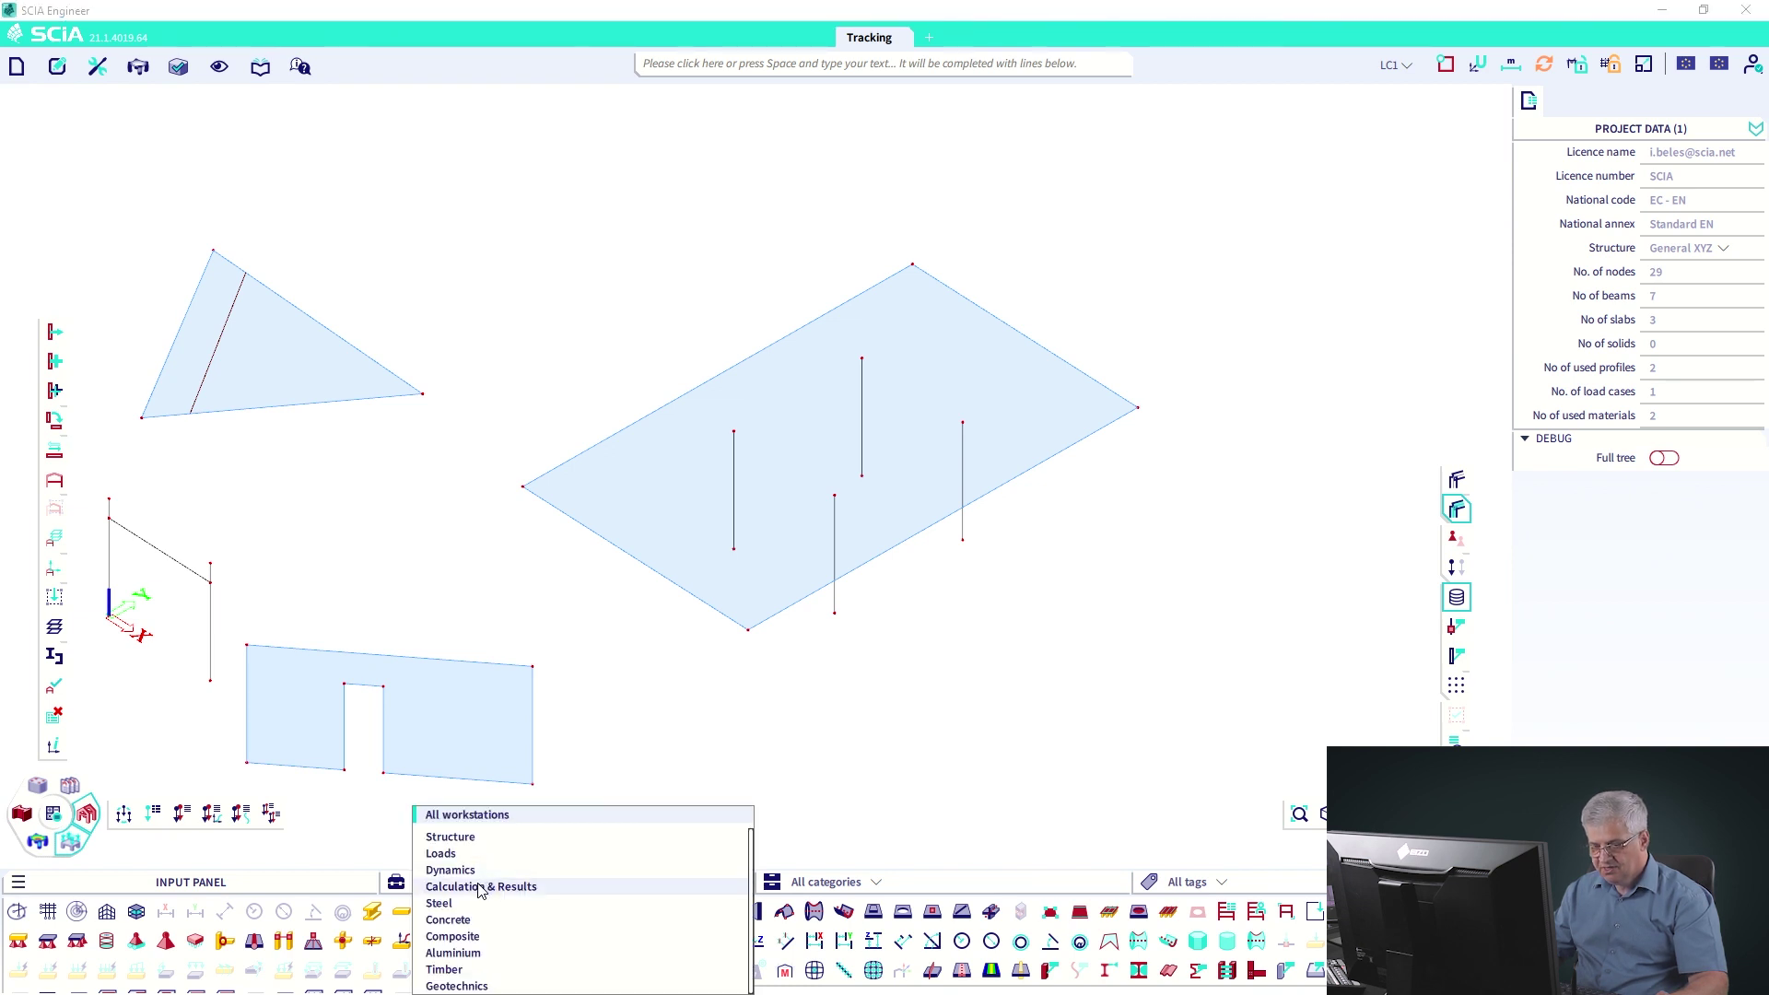
{"action": "left_click", "coordinate": [481, 887]}
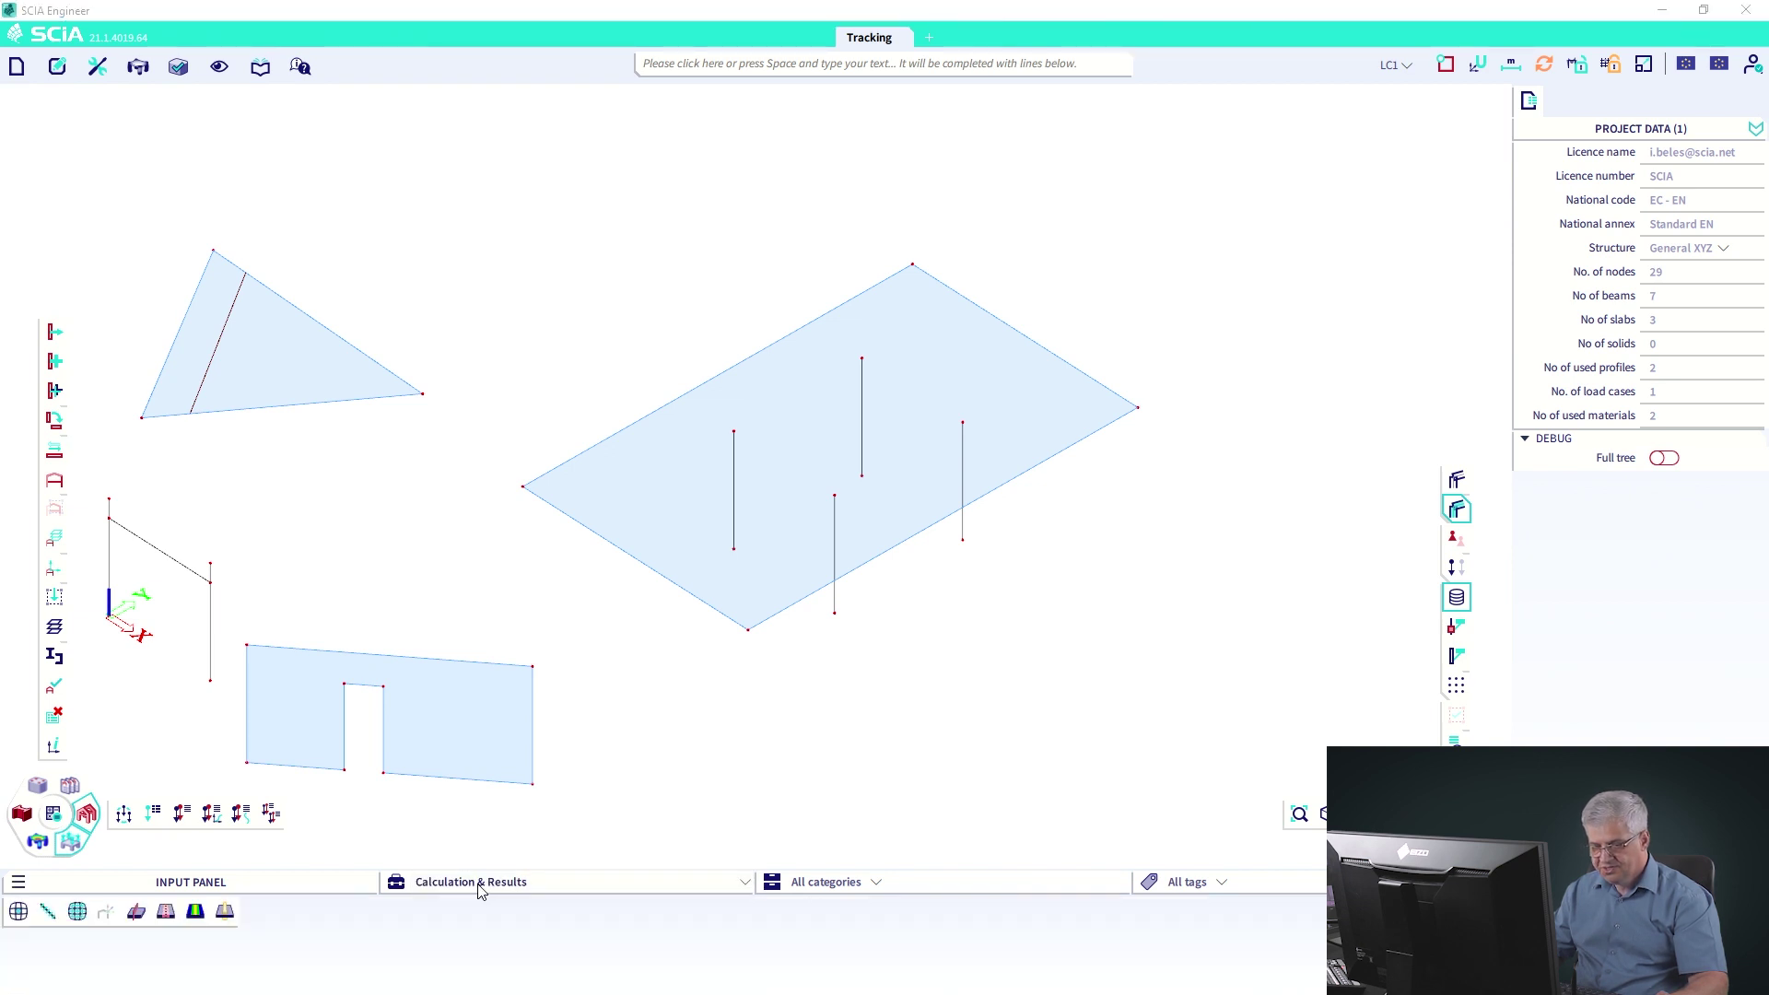
{"action": "left_click", "coordinate": [139, 914]}
{"action": "left_click", "coordinate": [1116, 668]}
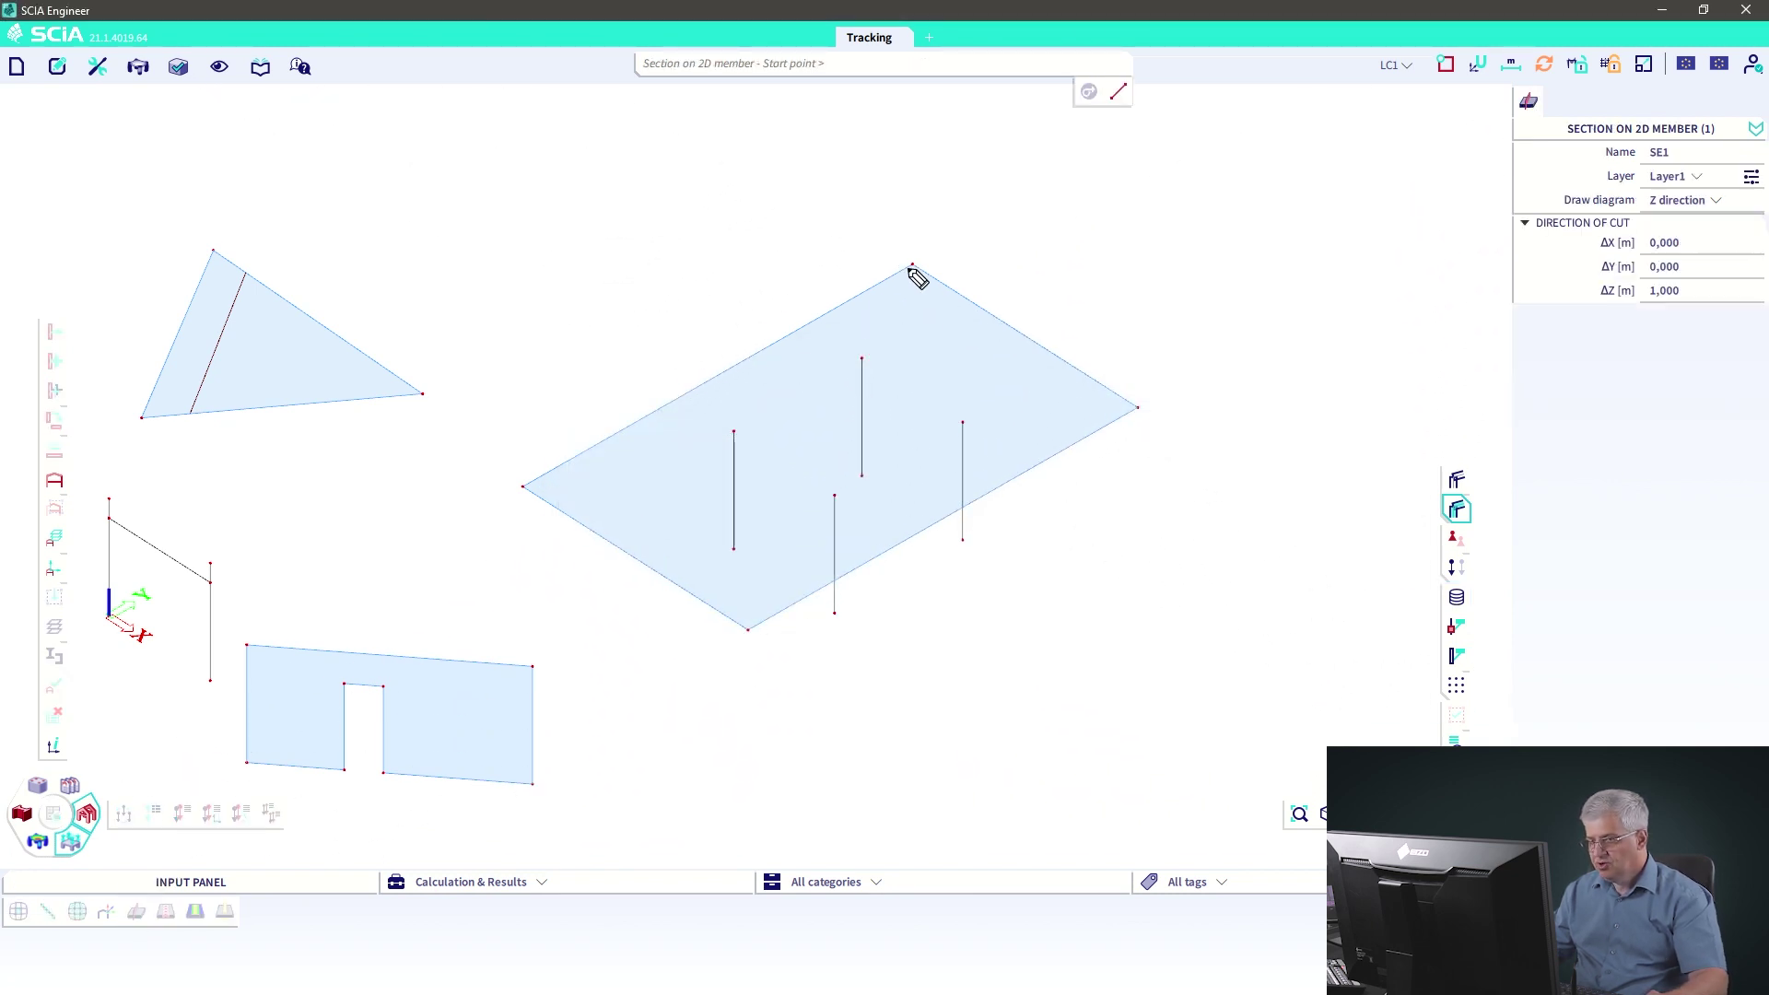
Step: Place section SE1 across the rectangular slab from X 2,611 to 9,284 m at Y 17,129 m
{"action": "left_click_drag", "start_coordinate": [910, 268], "coordinate": [829, 333]}
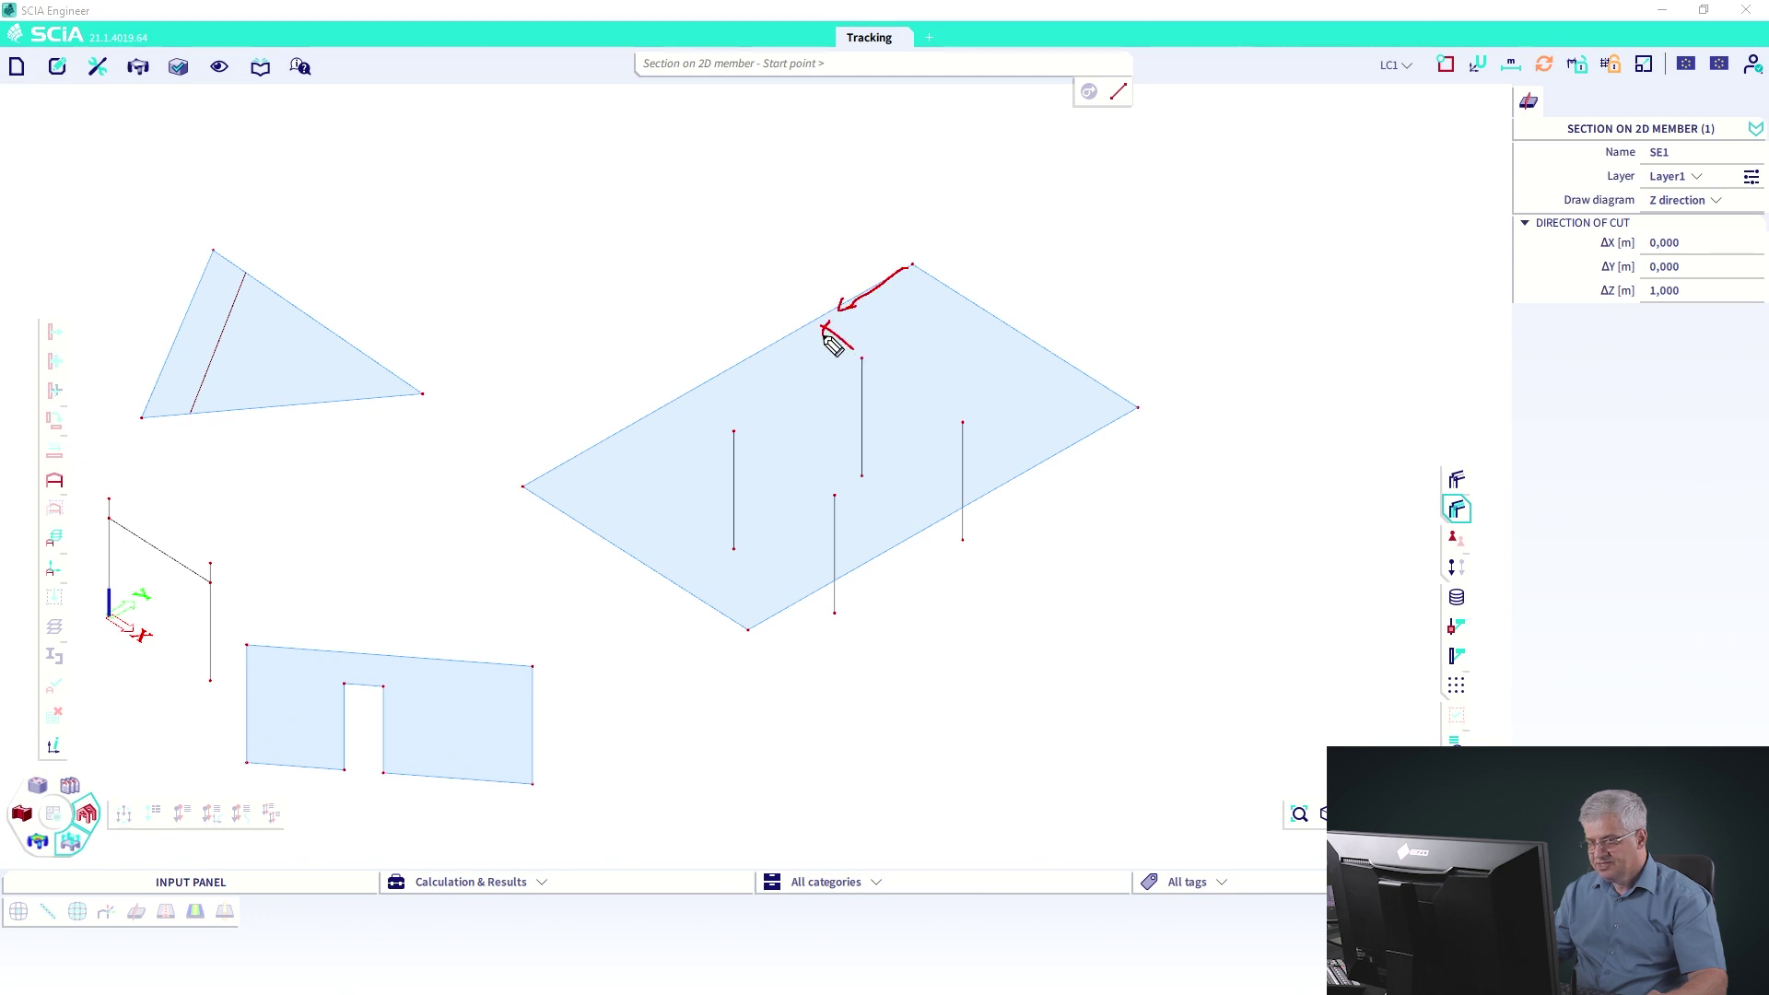
{"action": "left_click_drag", "start_coordinate": [909, 269], "coordinate": [817, 319]}
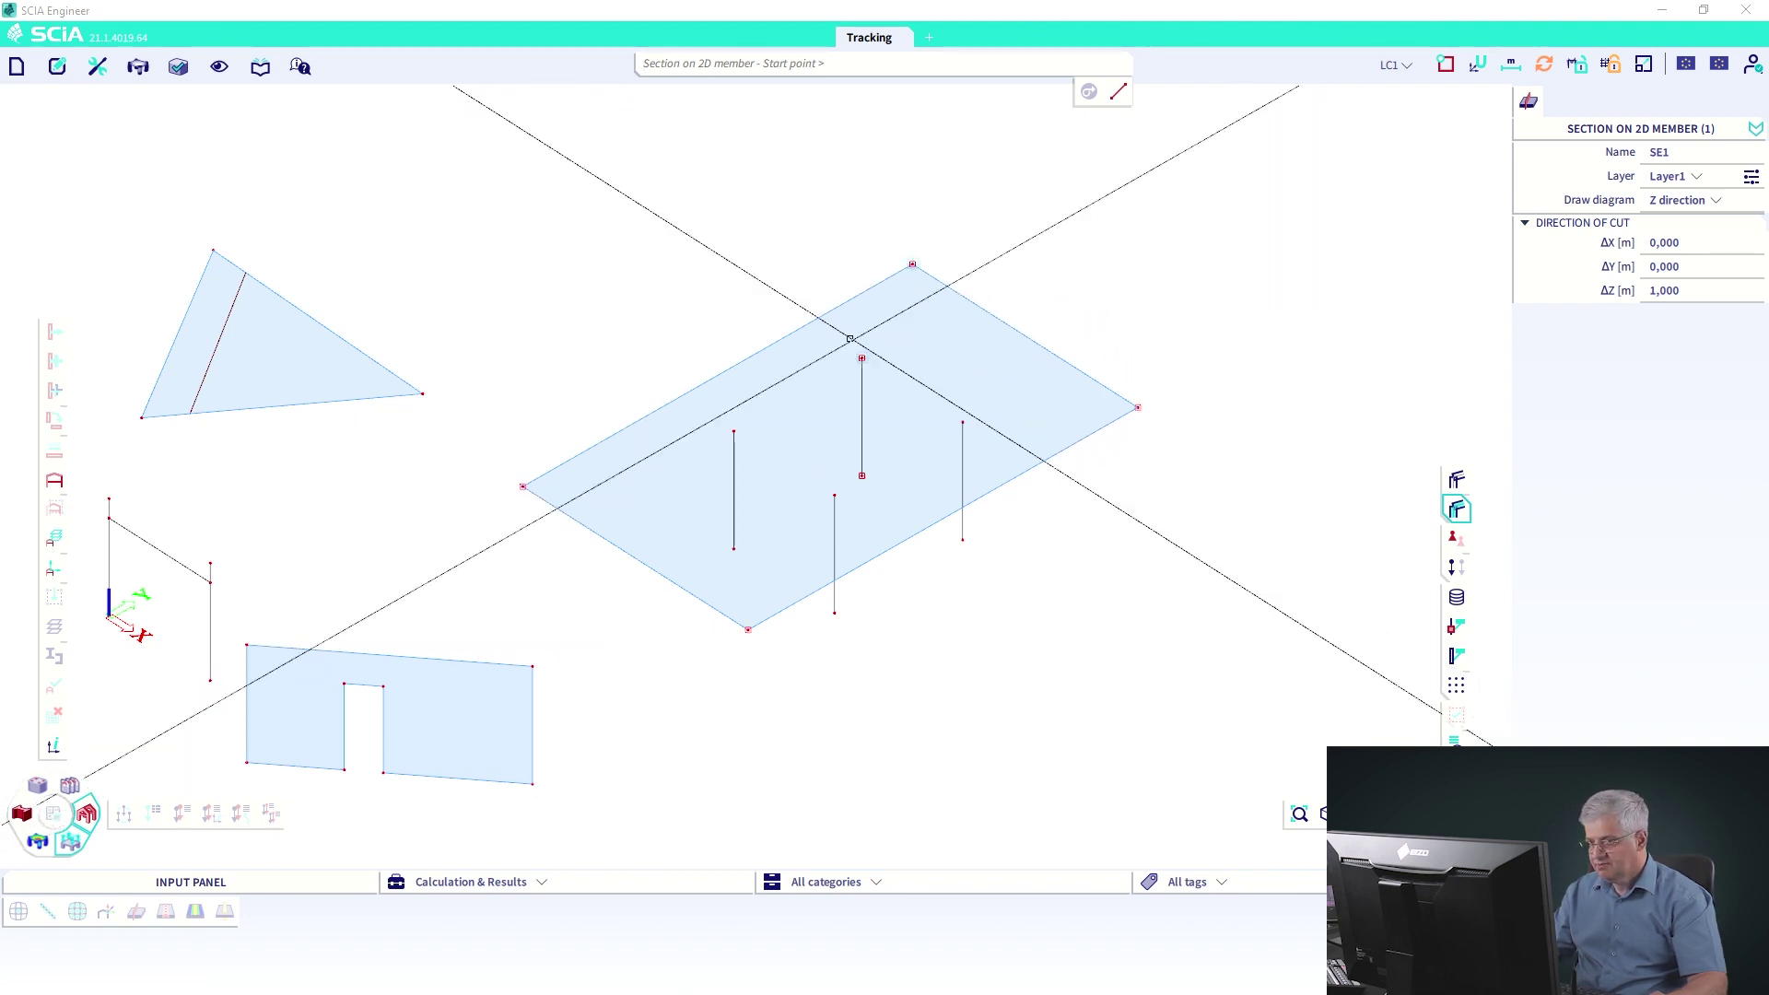
{"action": "left_click", "coordinate": [808, 324]}
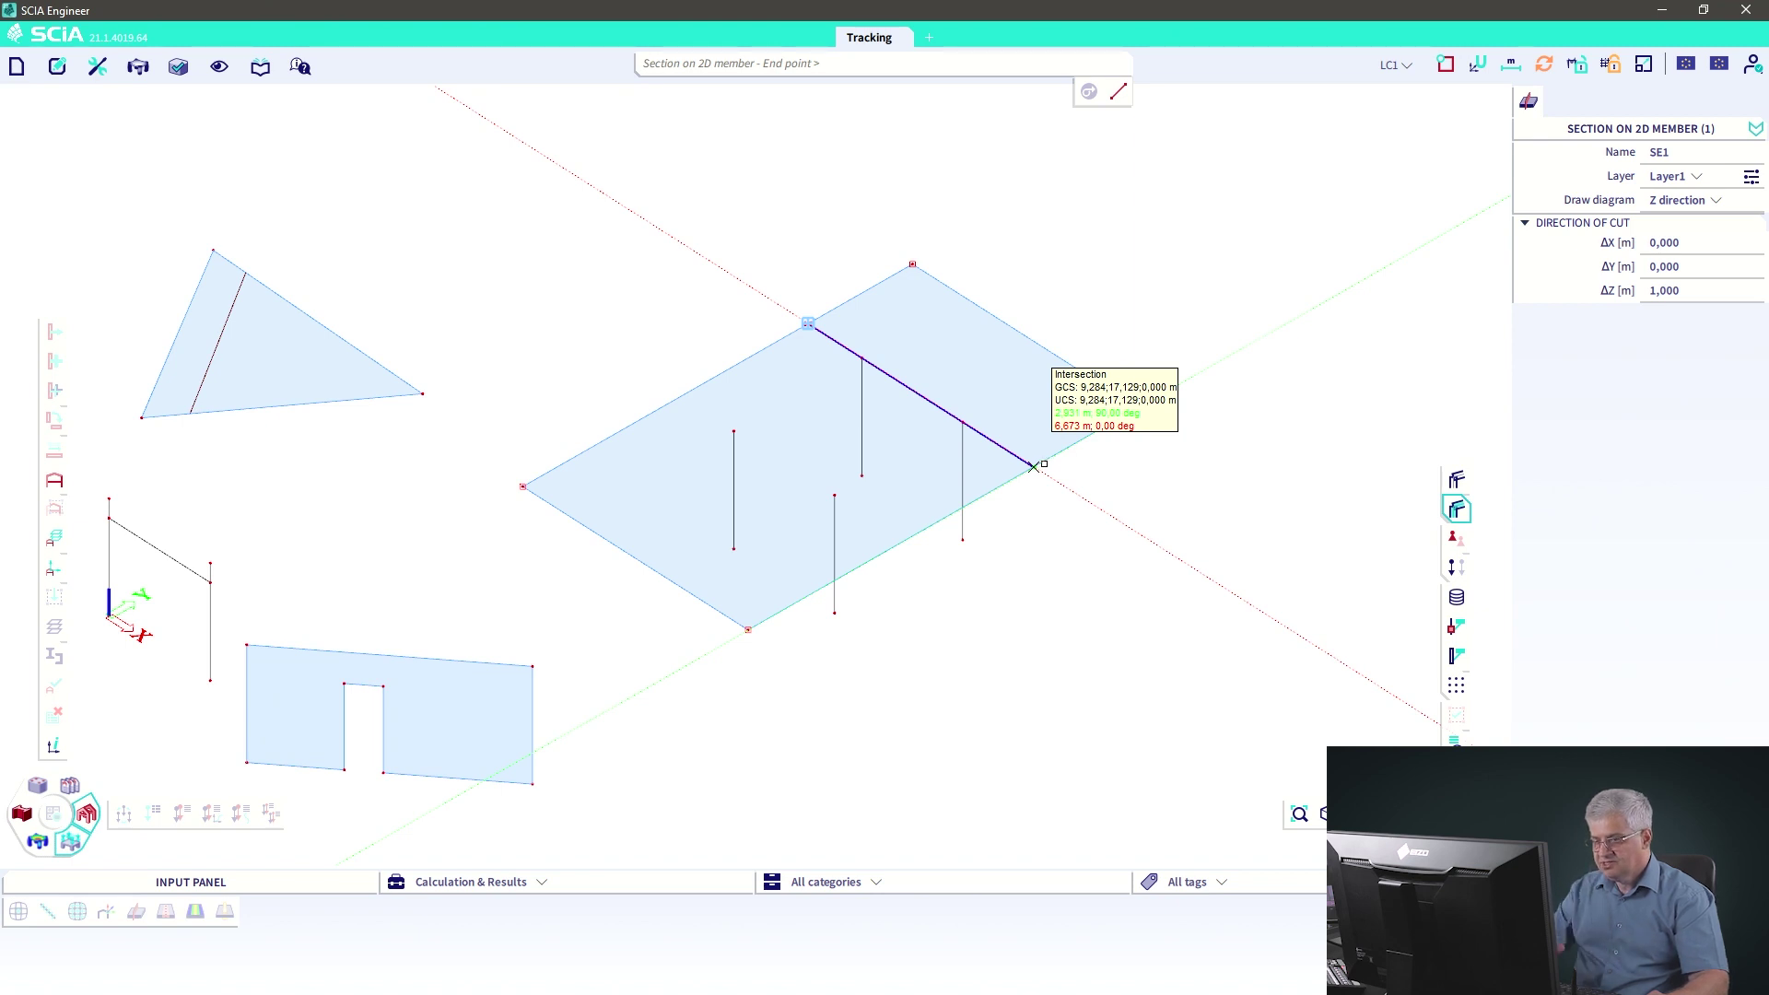
{"action": "left_click", "coordinate": [1034, 466]}
{"action": "key", "text": "Escape"}
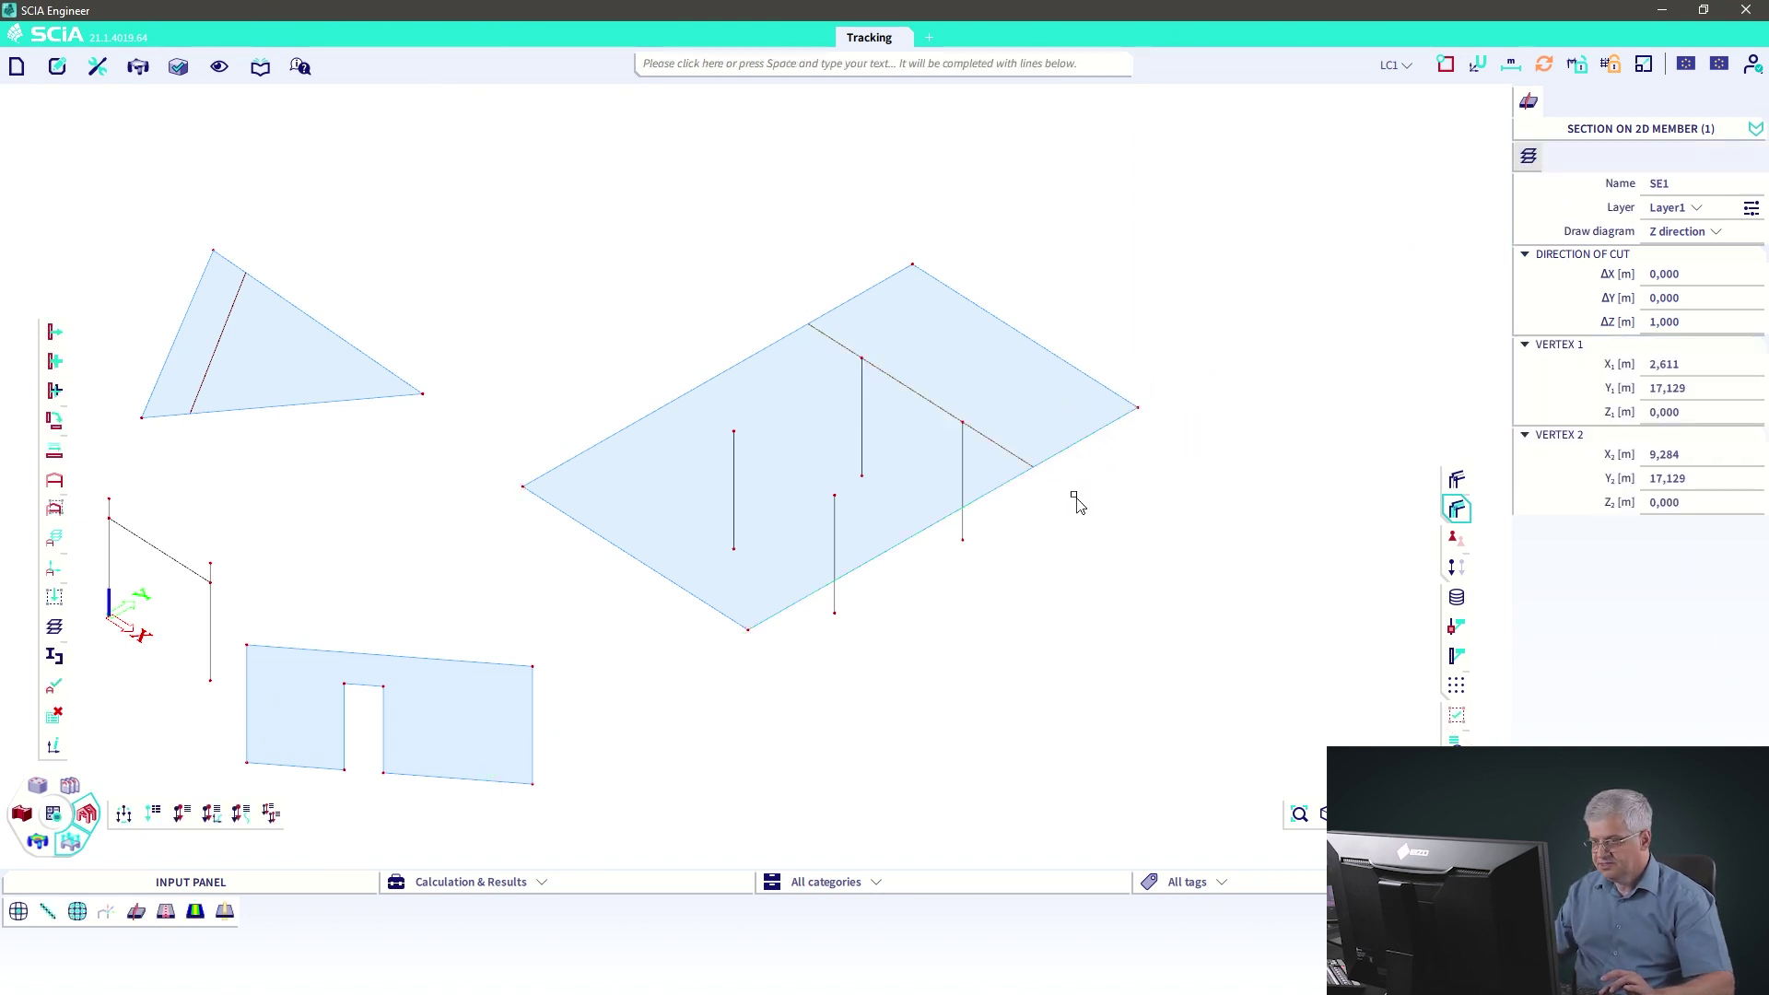
{"action": "key", "text": "Escape"}
{"action": "scroll", "coordinate": [479, 582], "scroll_direction": "down", "scroll_amount": 3}
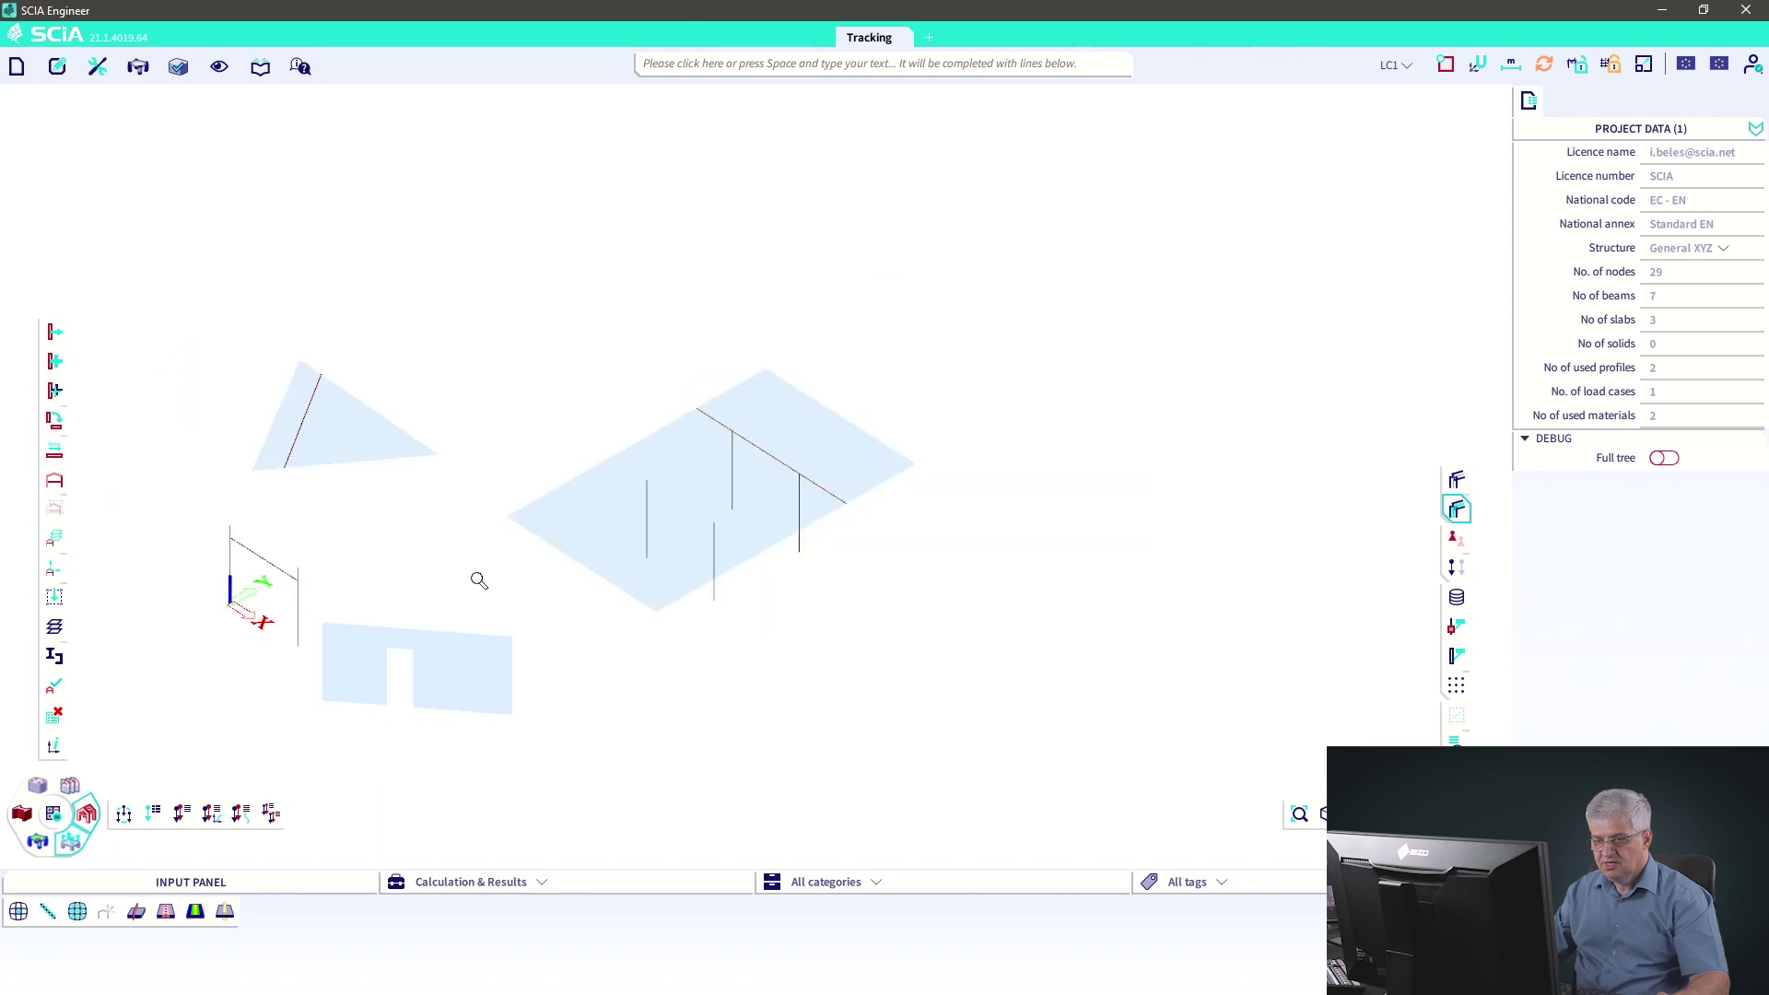
{"action": "middle_click_drag", "start_coordinate": [479, 582], "coordinate": [735, 552]}
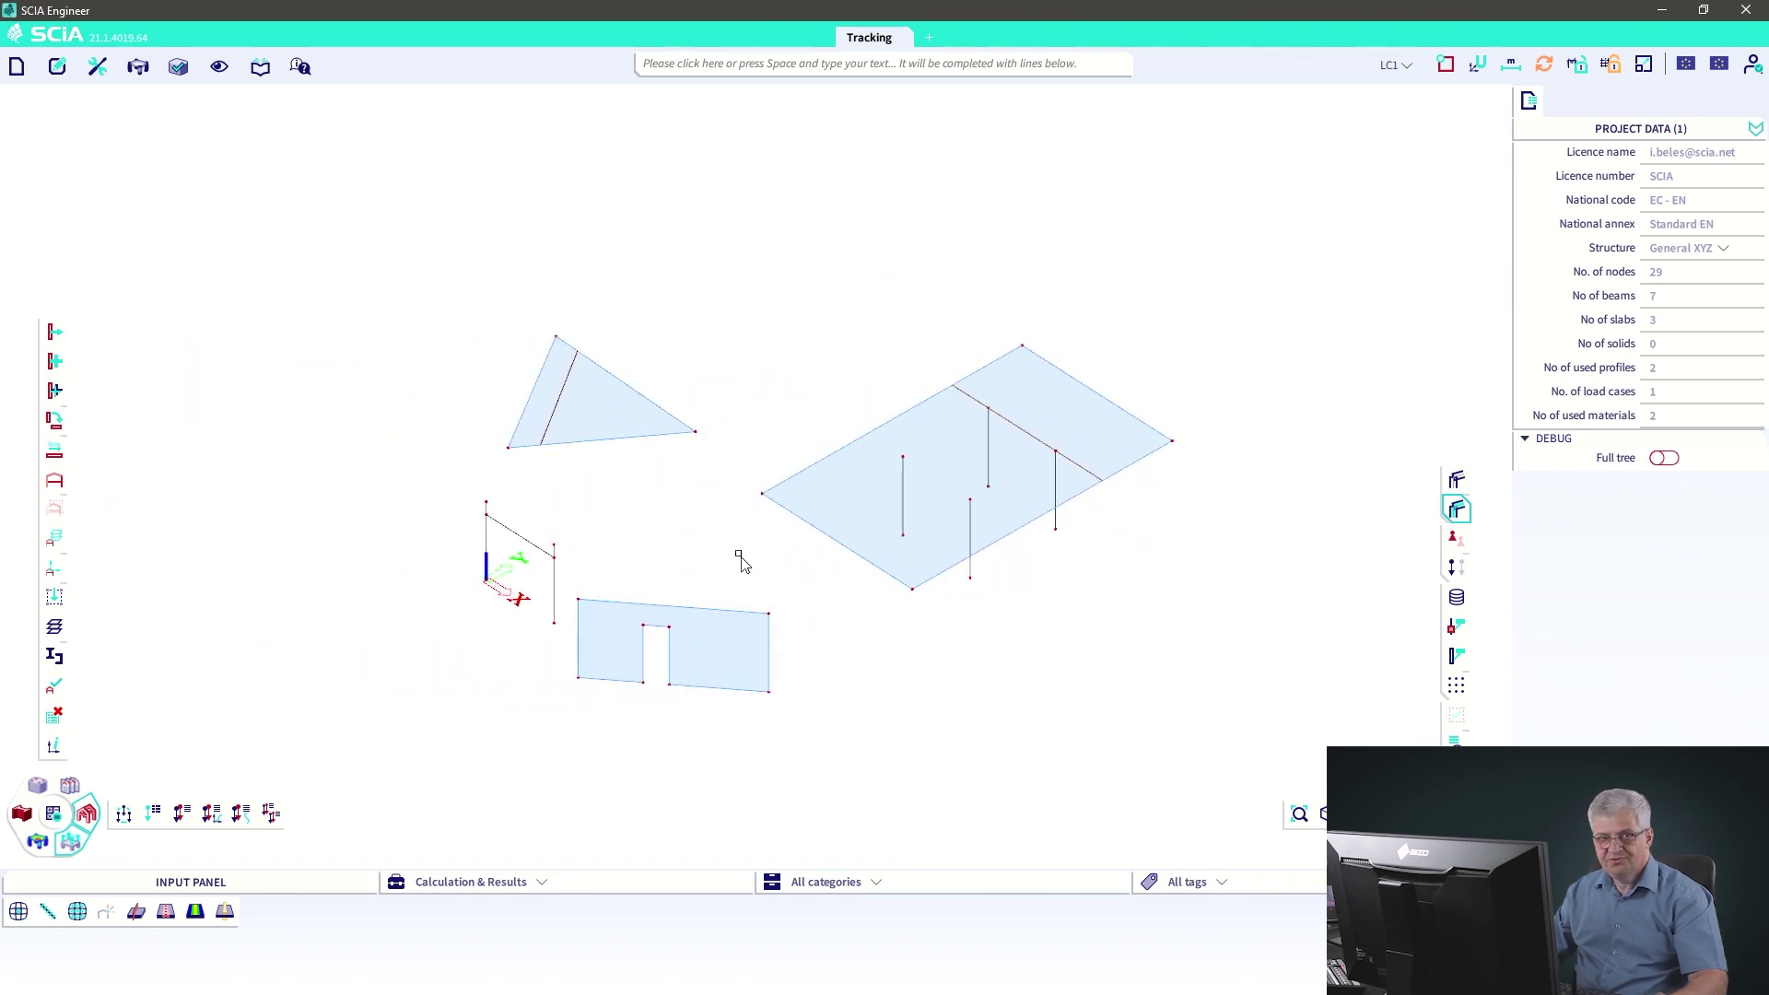